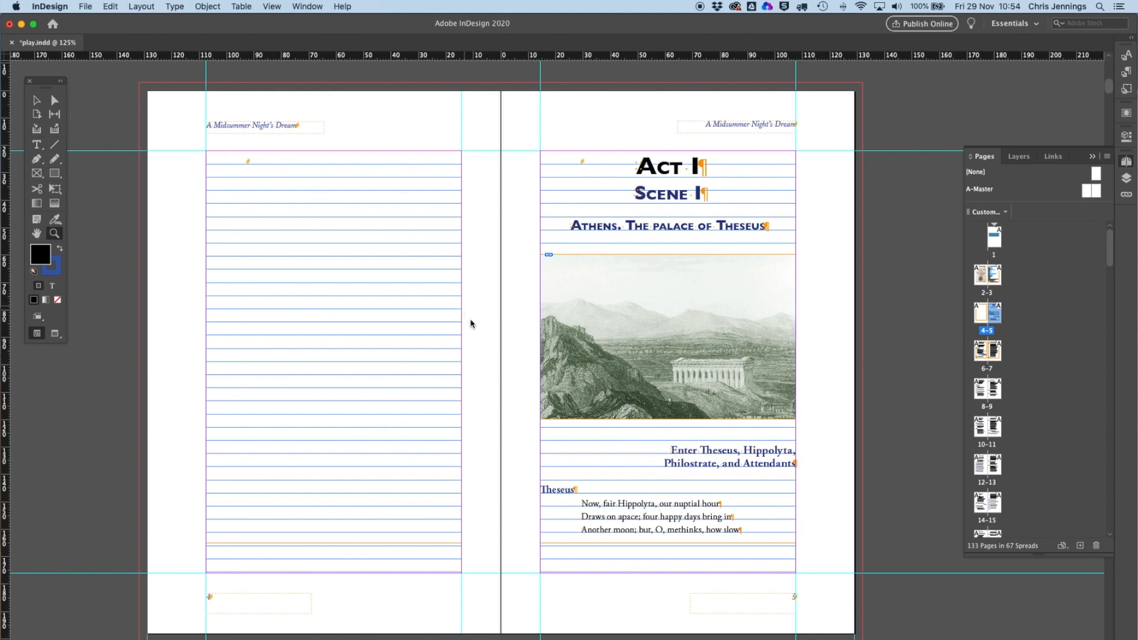
Open the A-Master spread for editing and select both of its pages
{"action": "scroll", "coordinate": [539, 396], "scroll_direction": "down", "scroll_amount": 10}
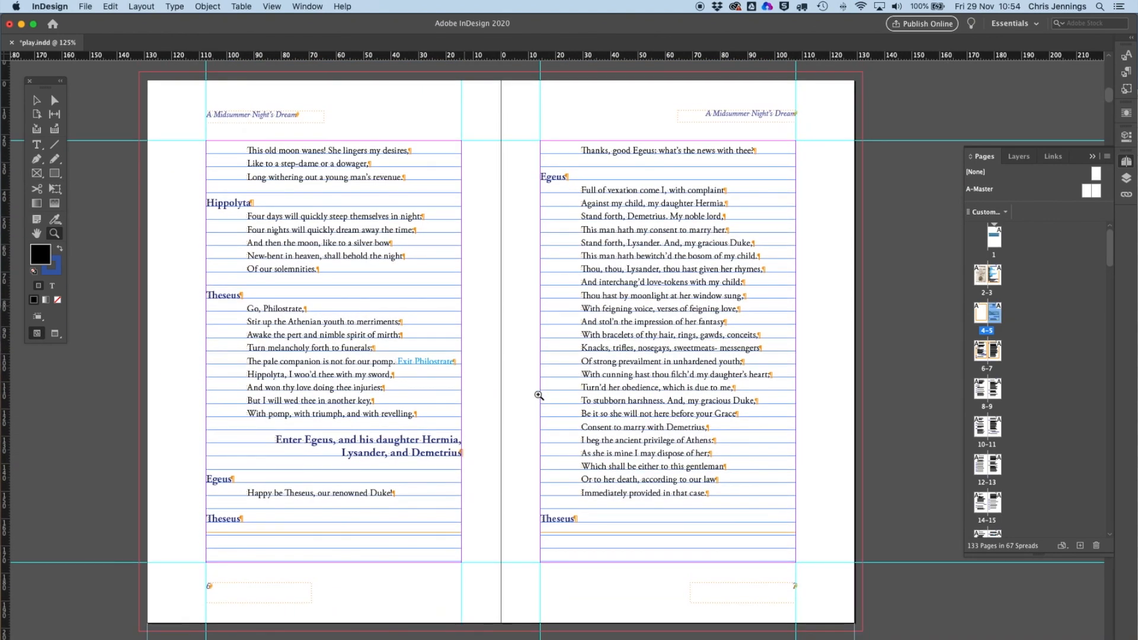
{"action": "scroll", "coordinate": [539, 396], "scroll_direction": "down", "scroll_amount": 10}
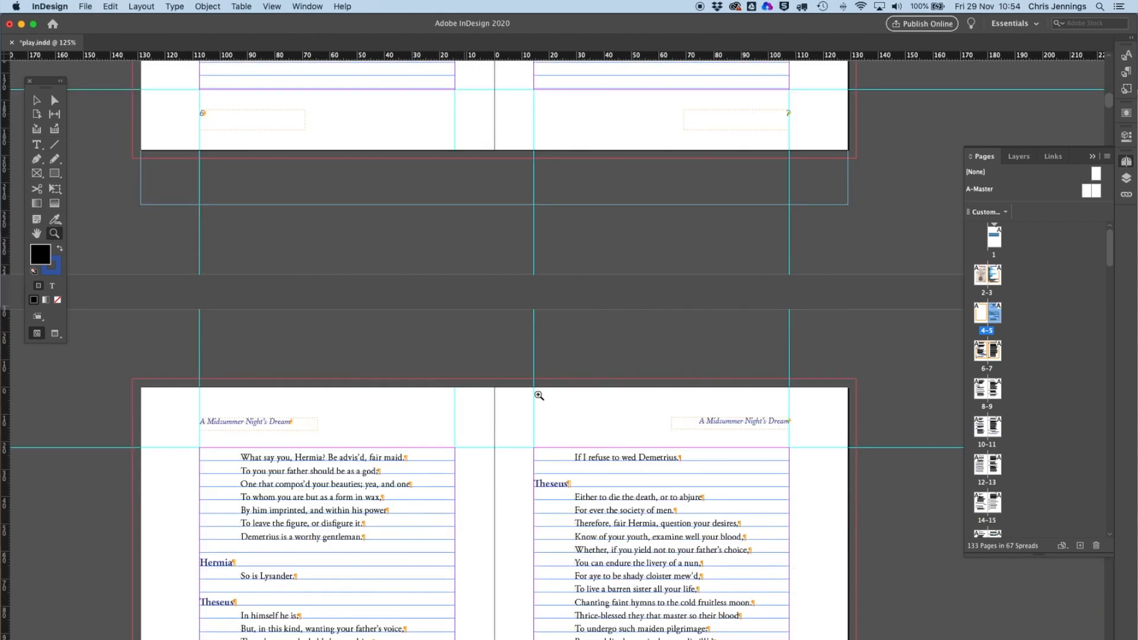
{"action": "scroll", "coordinate": [539, 396], "scroll_direction": "down", "scroll_amount": 3}
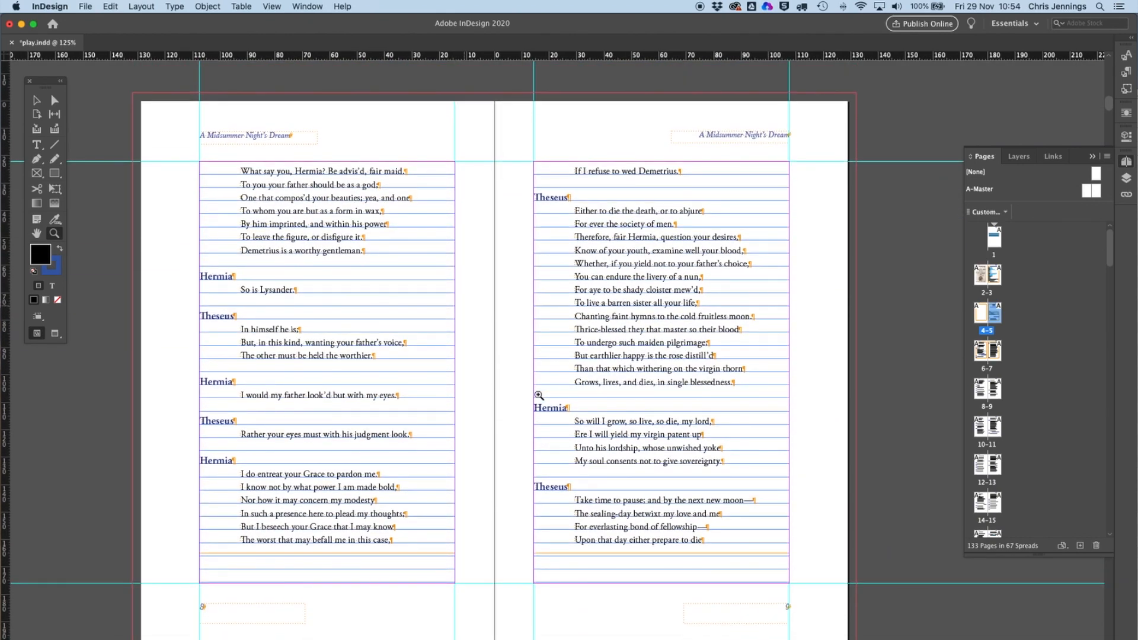
{"action": "scroll", "coordinate": [539, 395], "scroll_direction": "up", "scroll_amount": 20}
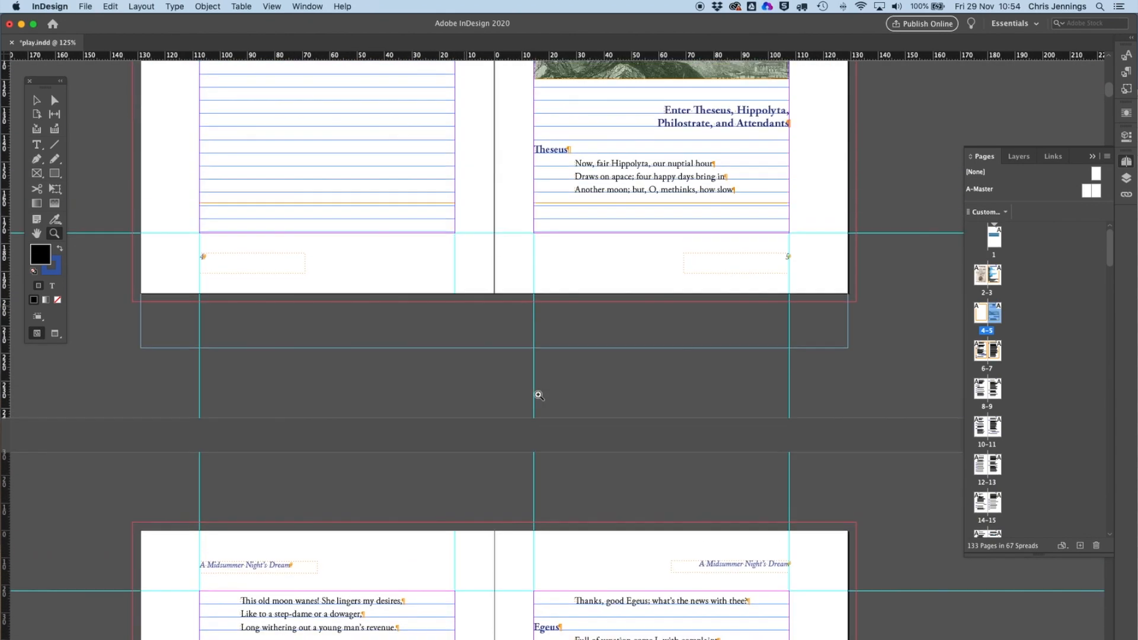
{"action": "scroll", "coordinate": [539, 395], "scroll_direction": "up", "scroll_amount": 3}
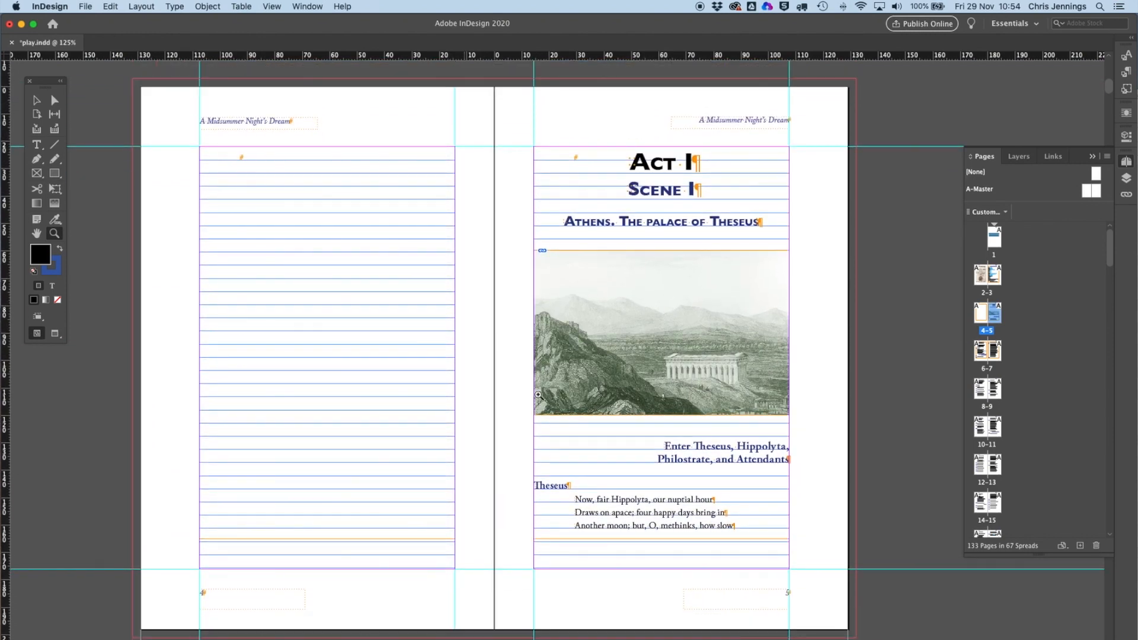
{"action": "left_click", "coordinate": [1126, 161]}
{"action": "left_click", "coordinate": [1126, 162]}
{"action": "double_click", "coordinate": [1096, 188]}
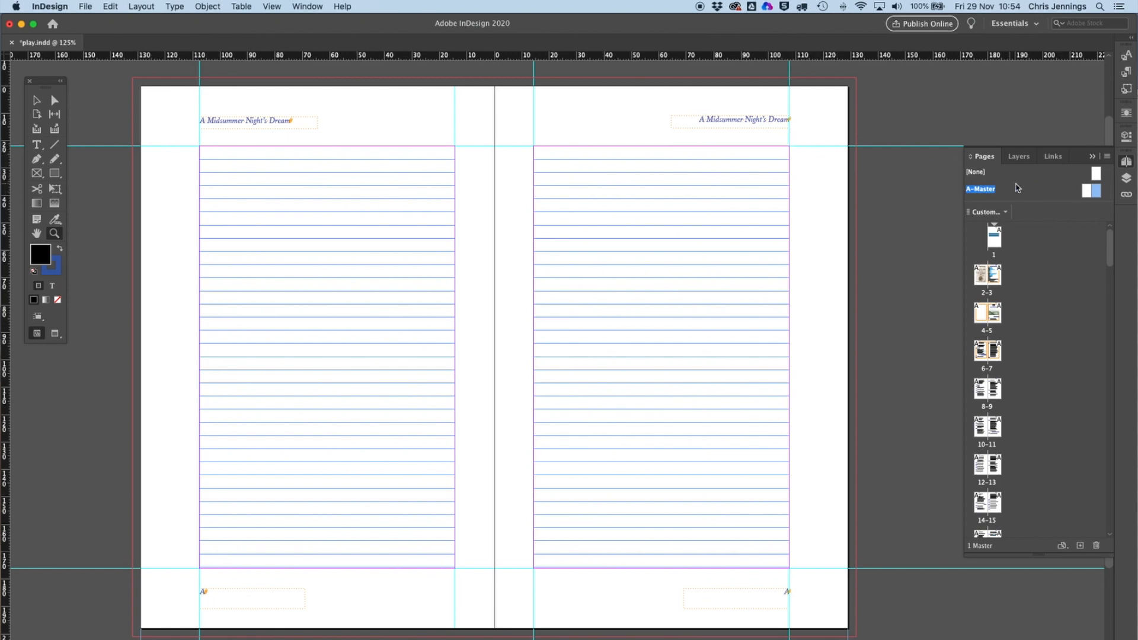
{"action": "left_click", "coordinate": [1087, 195]}
Define a text variable named act with the type Running Header (Paragraph Style) and the paragraph style act
{"action": "left_click", "coordinate": [175, 7]}
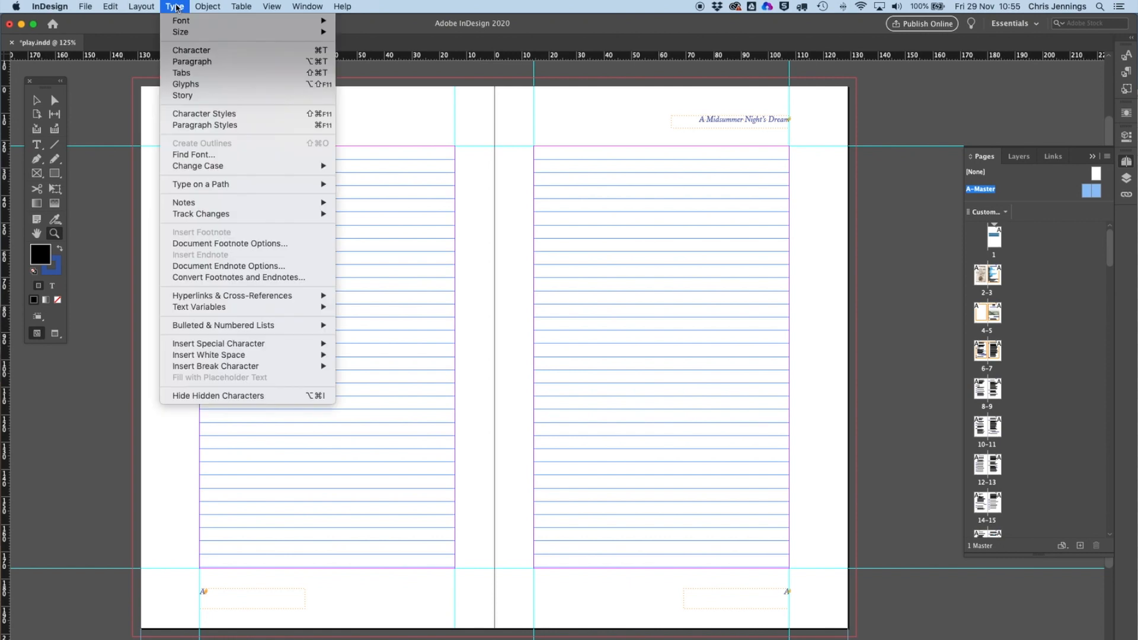
{"action": "mouse_move", "coordinate": [192, 307]}
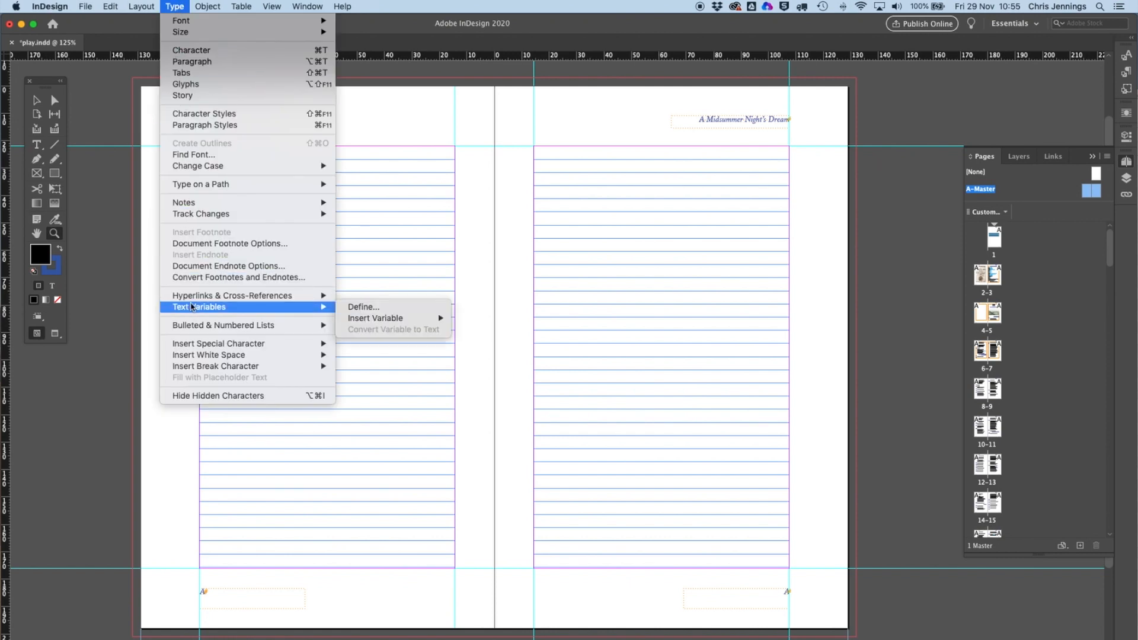
{"action": "left_click", "coordinate": [351, 307]}
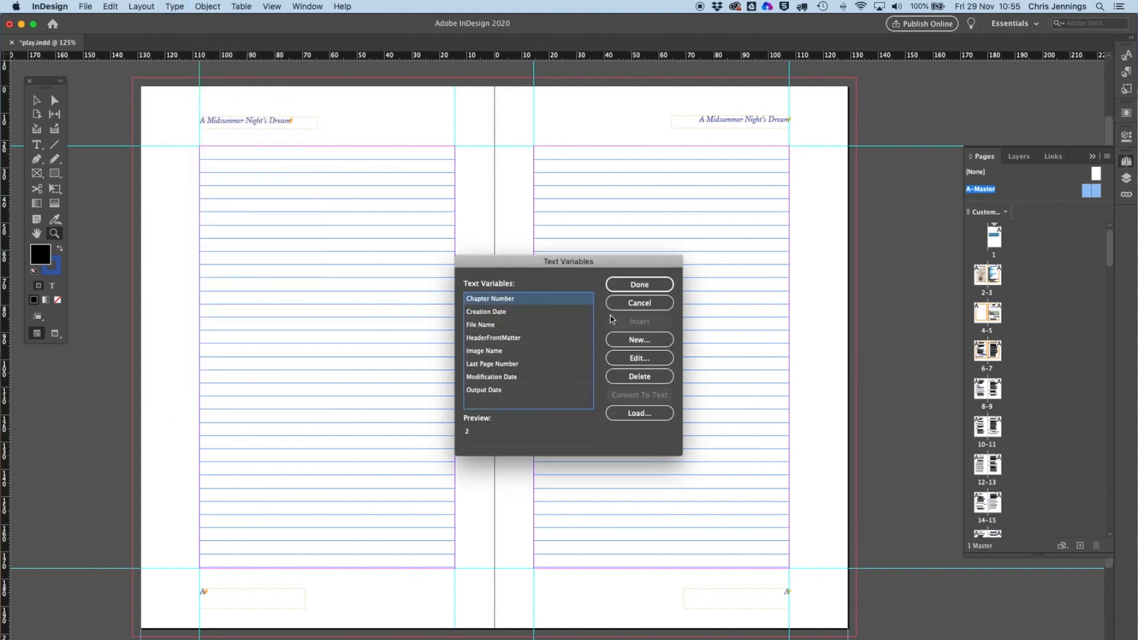
{"action": "left_click", "coordinate": [630, 342]}
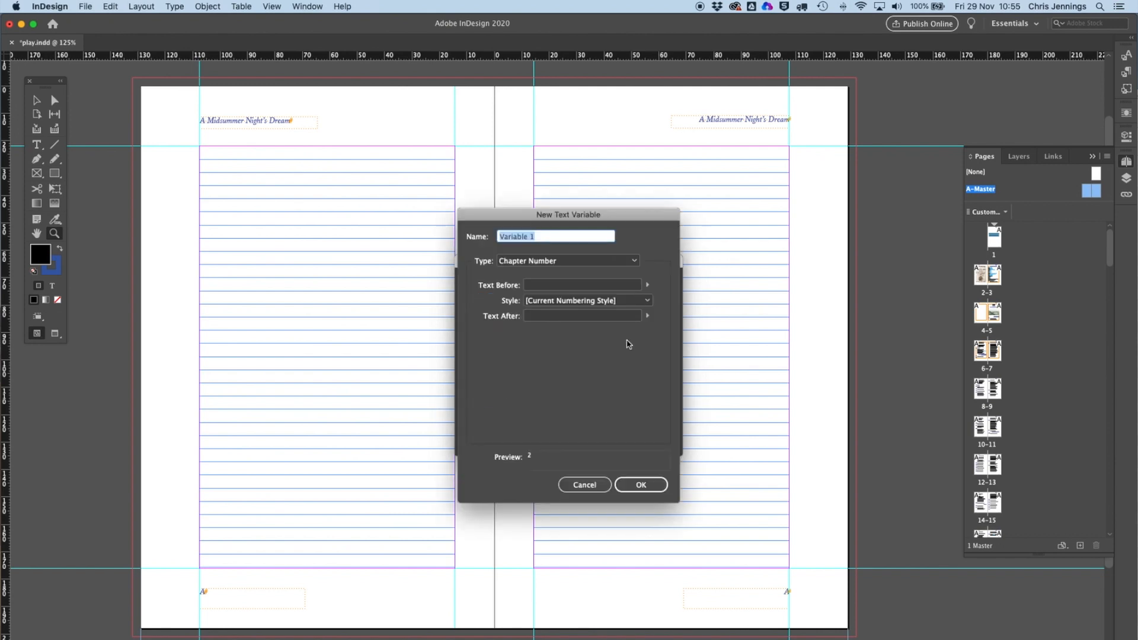
{"action": "type", "text": "act"}
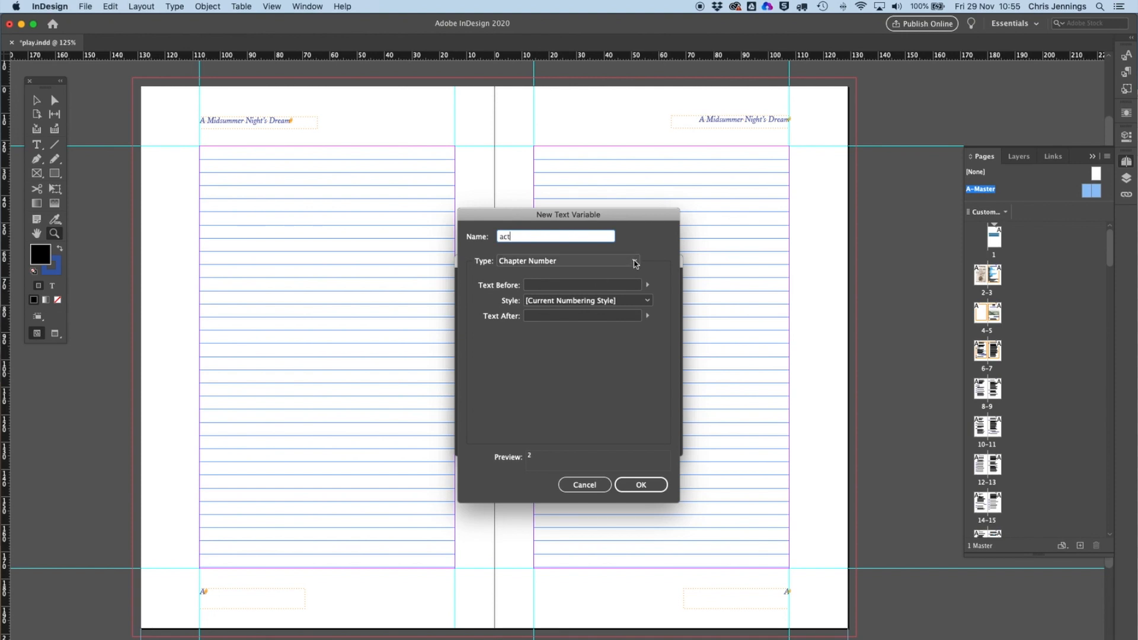
{"action": "left_click", "coordinate": [635, 264]}
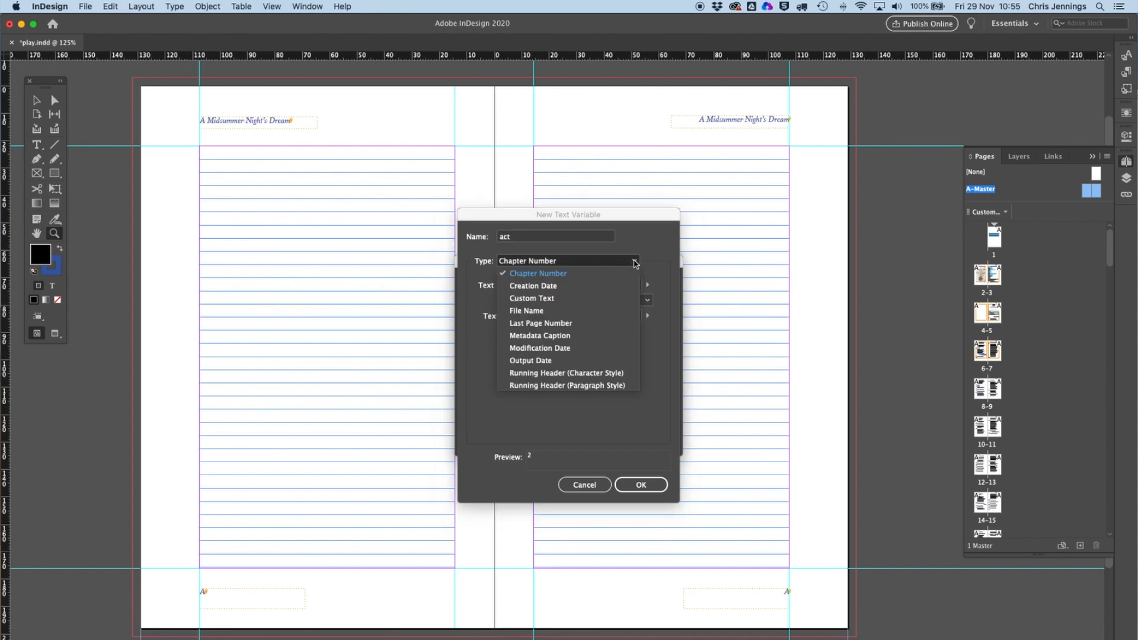
{"action": "left_click", "coordinate": [603, 387]}
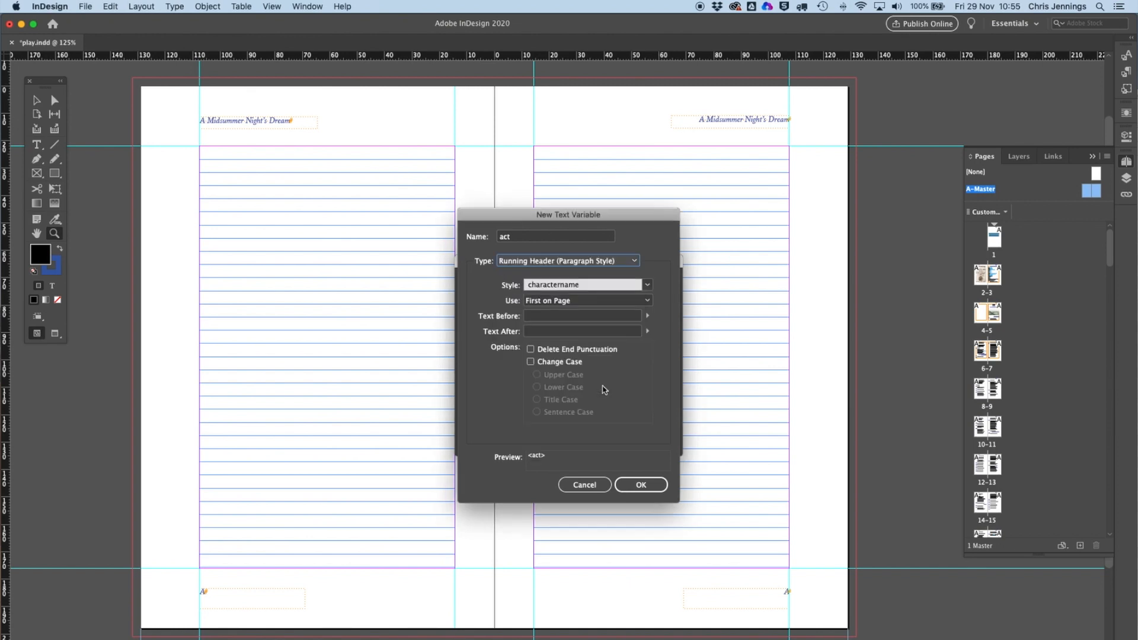
{"action": "left_click", "coordinate": [648, 287]}
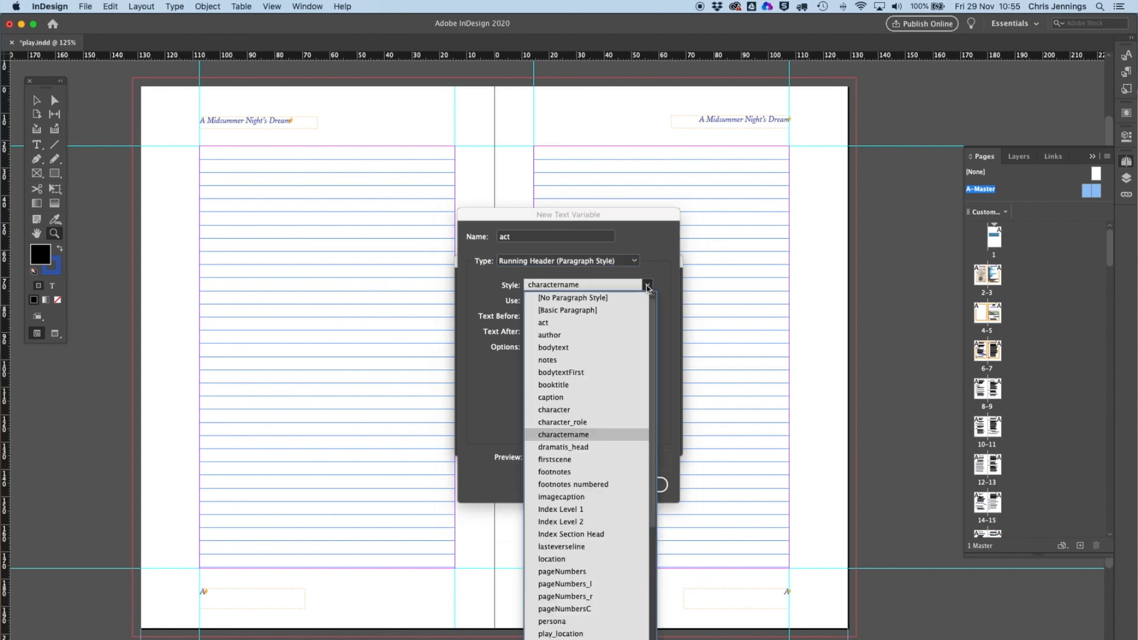
{"action": "left_click", "coordinate": [563, 321]}
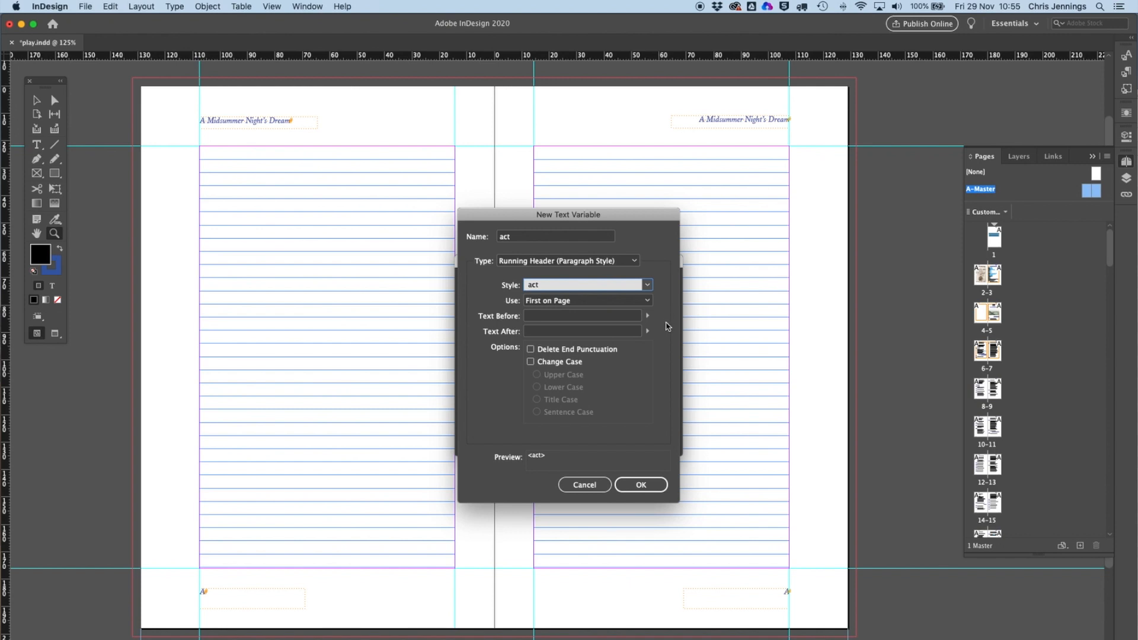
{"action": "left_click", "coordinate": [644, 486]}
{"action": "left_click", "coordinate": [639, 285]}
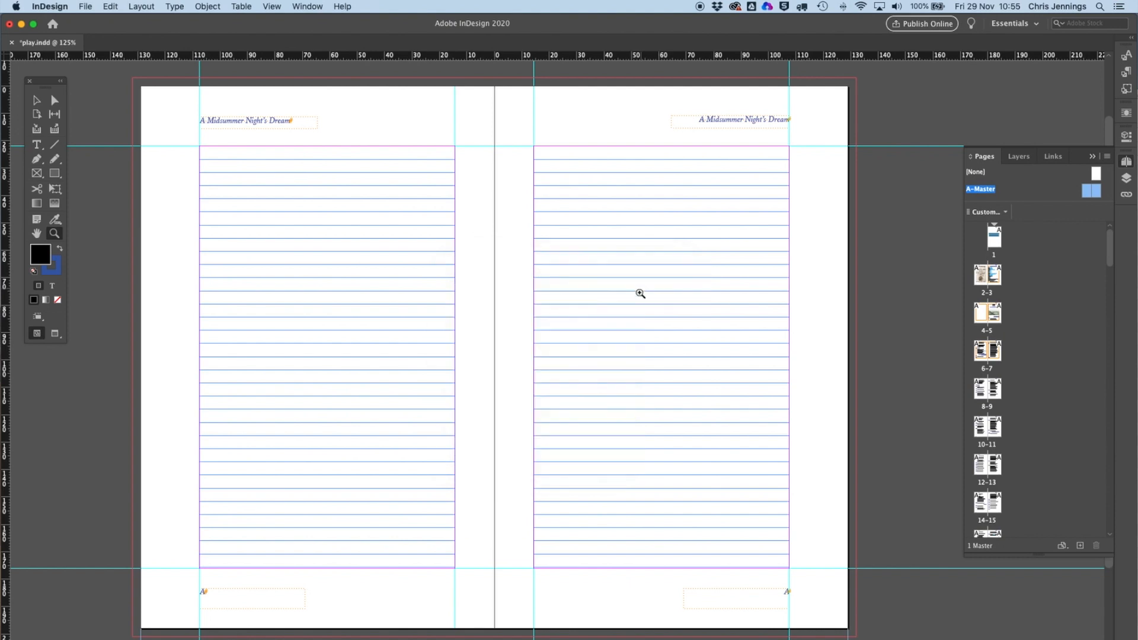
Delete the "A Midsummer Night's Dream" running header frame from the right-hand master page
{"action": "left_click", "coordinate": [758, 146]}
{"action": "left_click", "coordinate": [562, 234]}
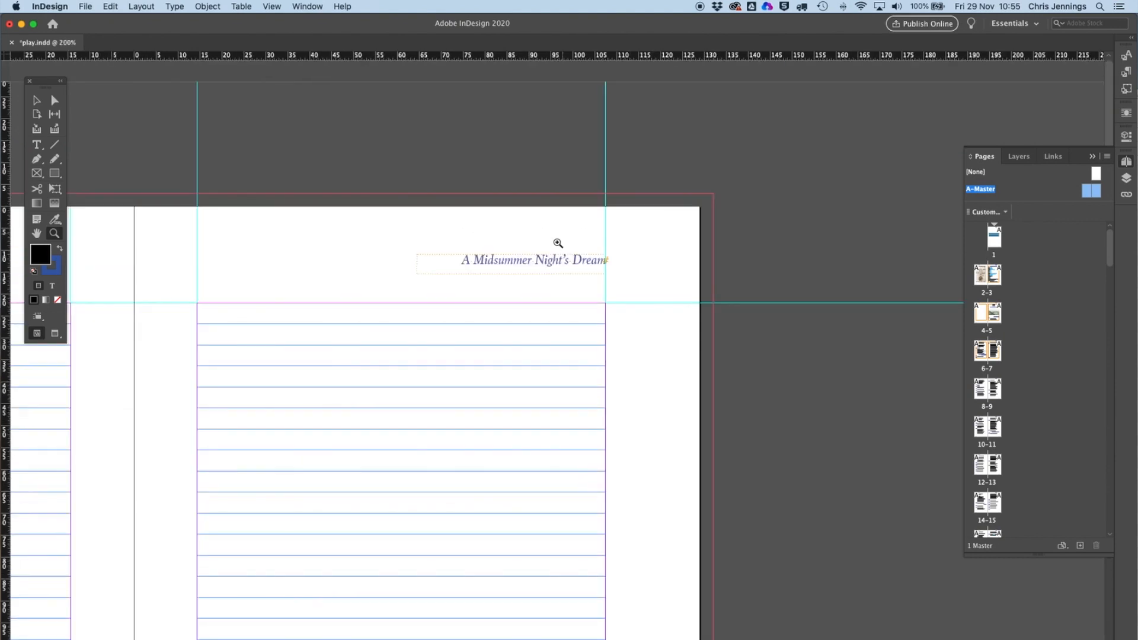
{"action": "left_click", "coordinate": [554, 275]}
{"action": "left_click", "coordinate": [37, 102]}
{"action": "left_click", "coordinate": [495, 342]}
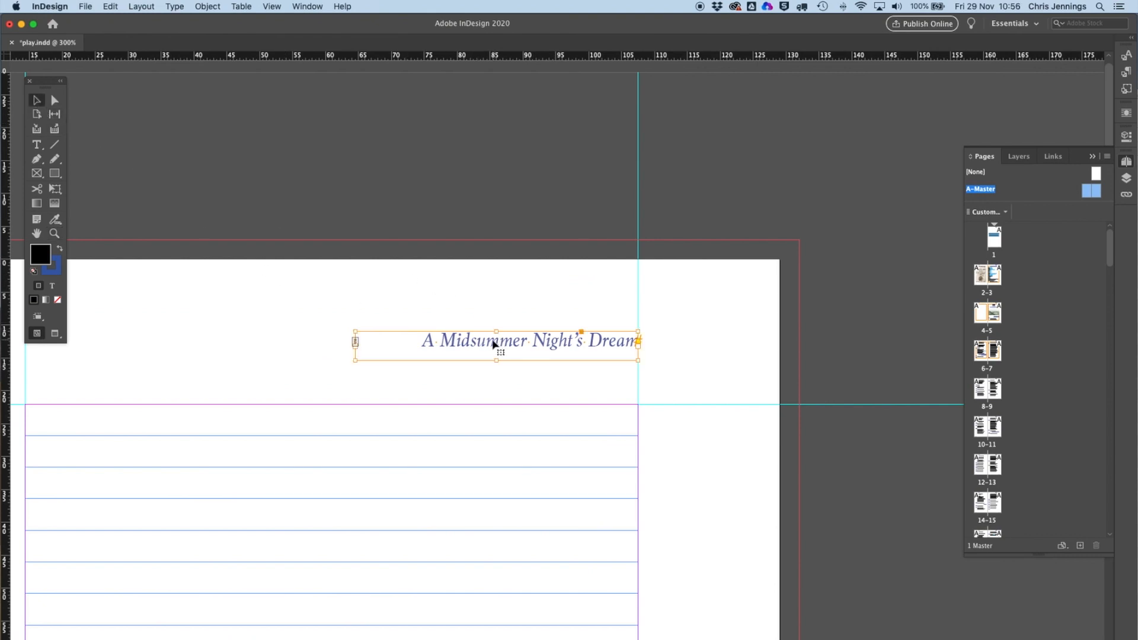
{"action": "key", "text": "Delete"}
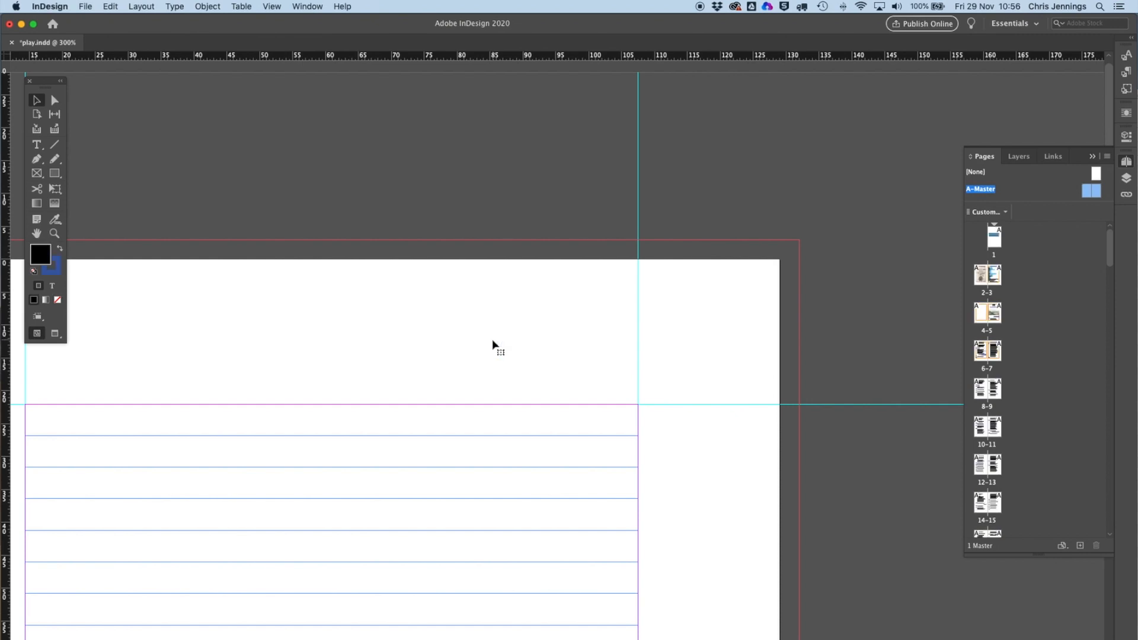
Create a small text frame in the header area of the right-hand master page and insert the act text variable
{"action": "left_click", "coordinate": [37, 145]}
{"action": "left_click_drag", "start_coordinate": [373, 329], "coordinate": [532, 362]}
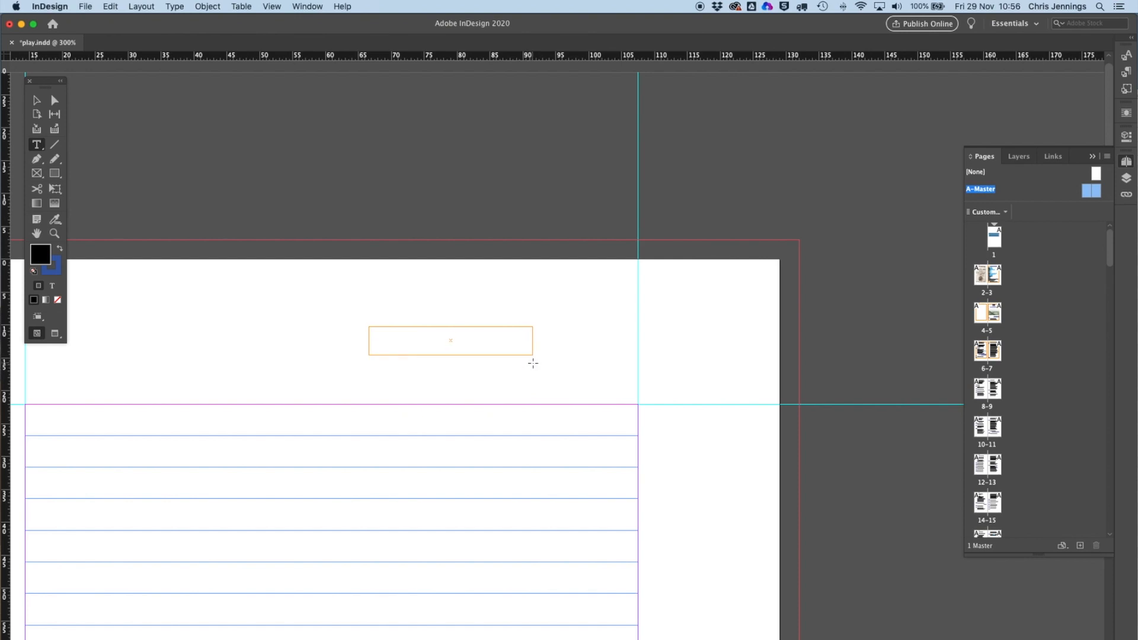
{"action": "left_click", "coordinate": [422, 345]}
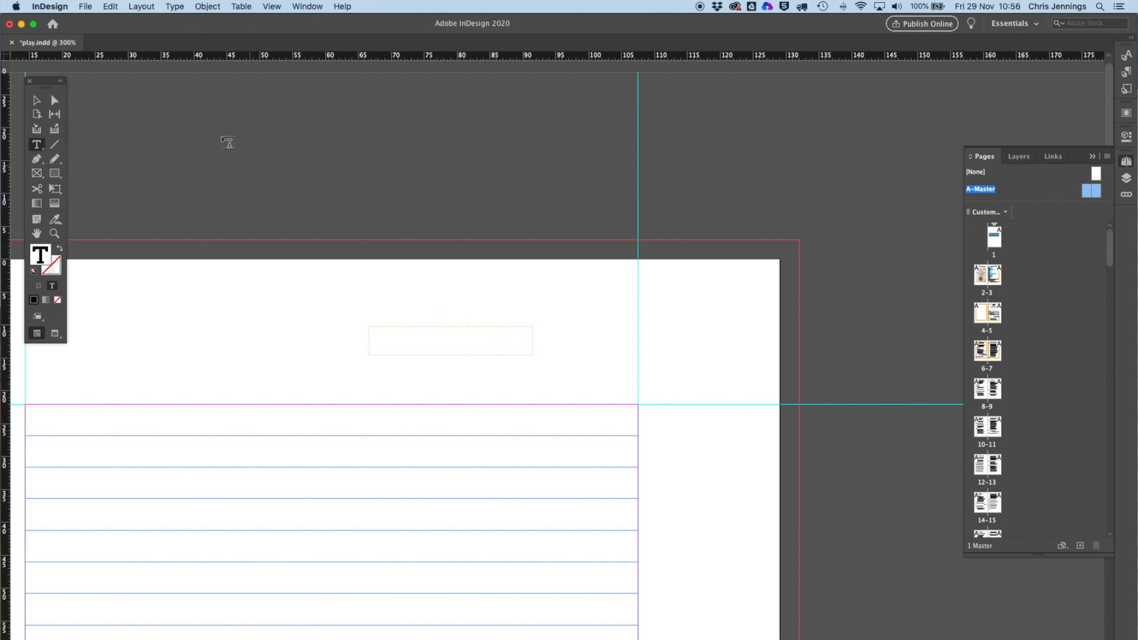
{"action": "left_click", "coordinate": [174, 6]}
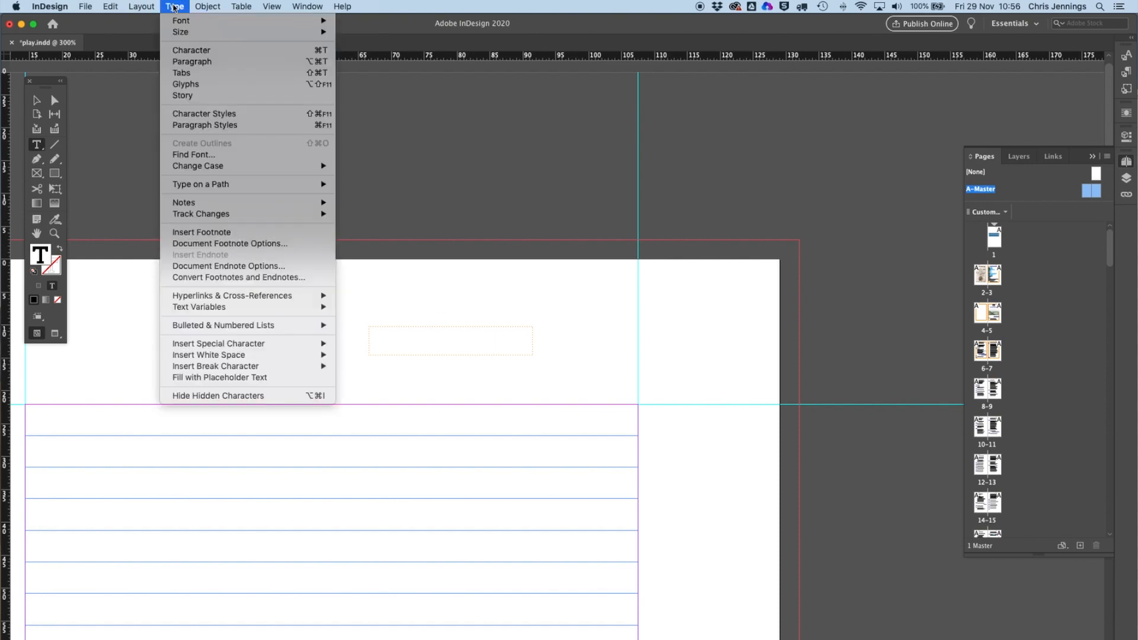
{"action": "mouse_move", "coordinate": [189, 313]}
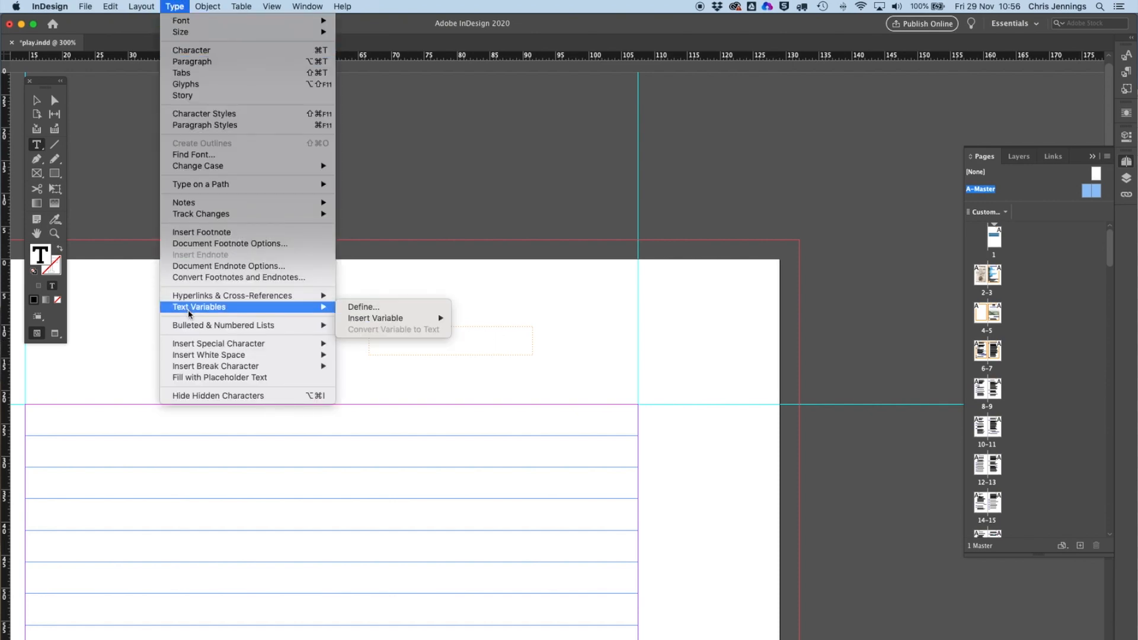
{"action": "mouse_move", "coordinate": [345, 318]}
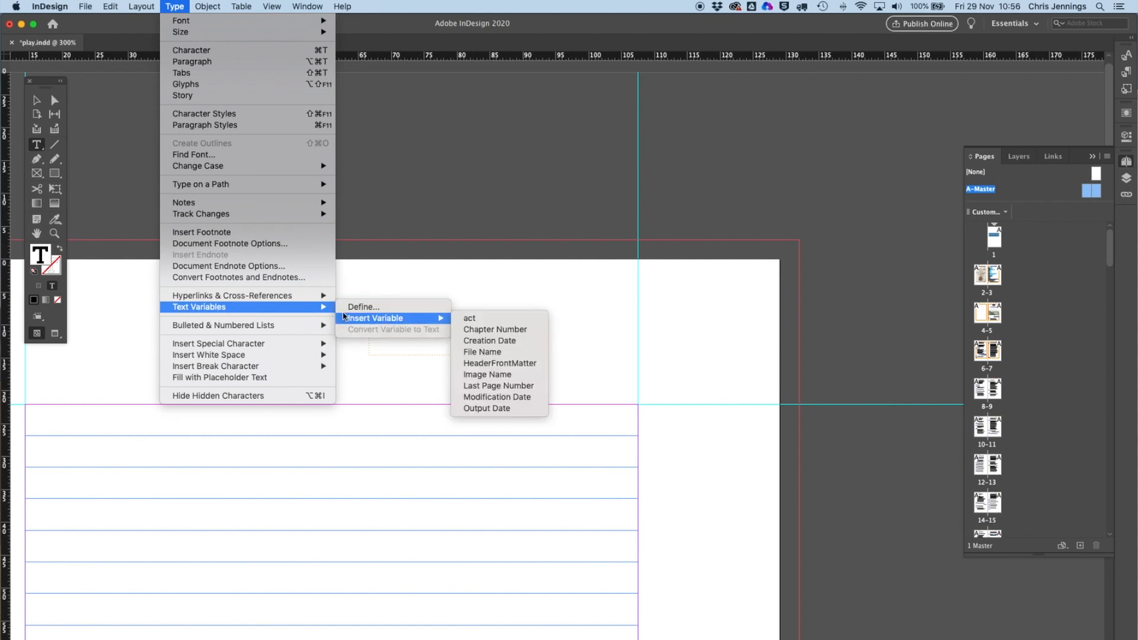
{"action": "left_click", "coordinate": [469, 319]}
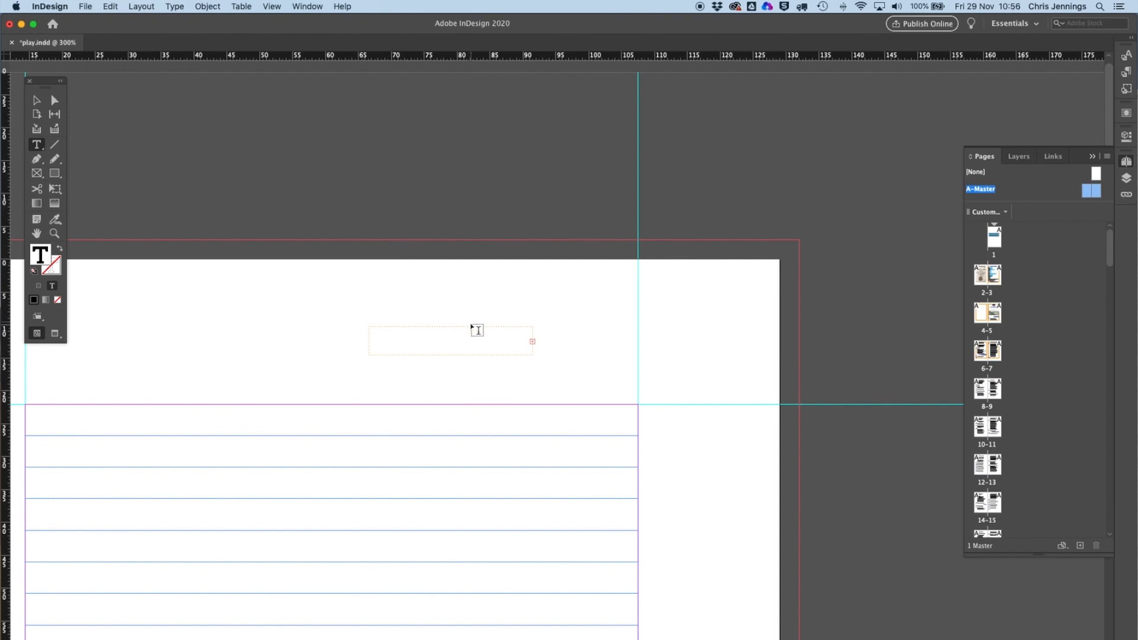
Enlarge the variable's text frame, fitting it against the outer margin guide, and apply the pageNumbers_r paragraph style
{"action": "left_click", "coordinate": [37, 100]}
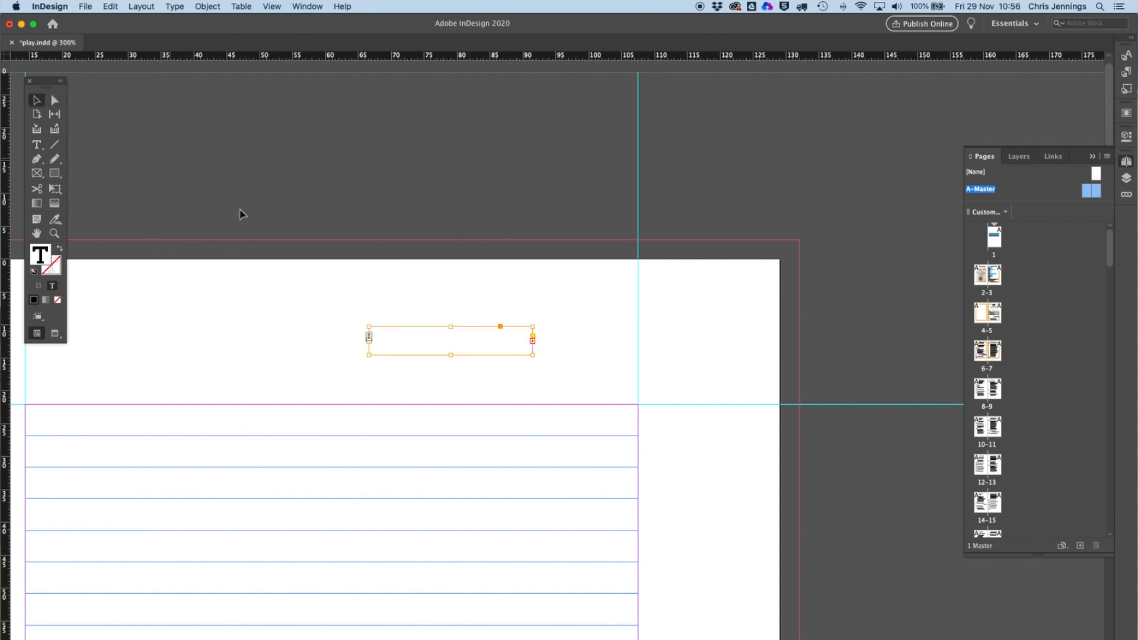
{"action": "left_click_drag", "start_coordinate": [532, 355], "coordinate": [600, 391]}
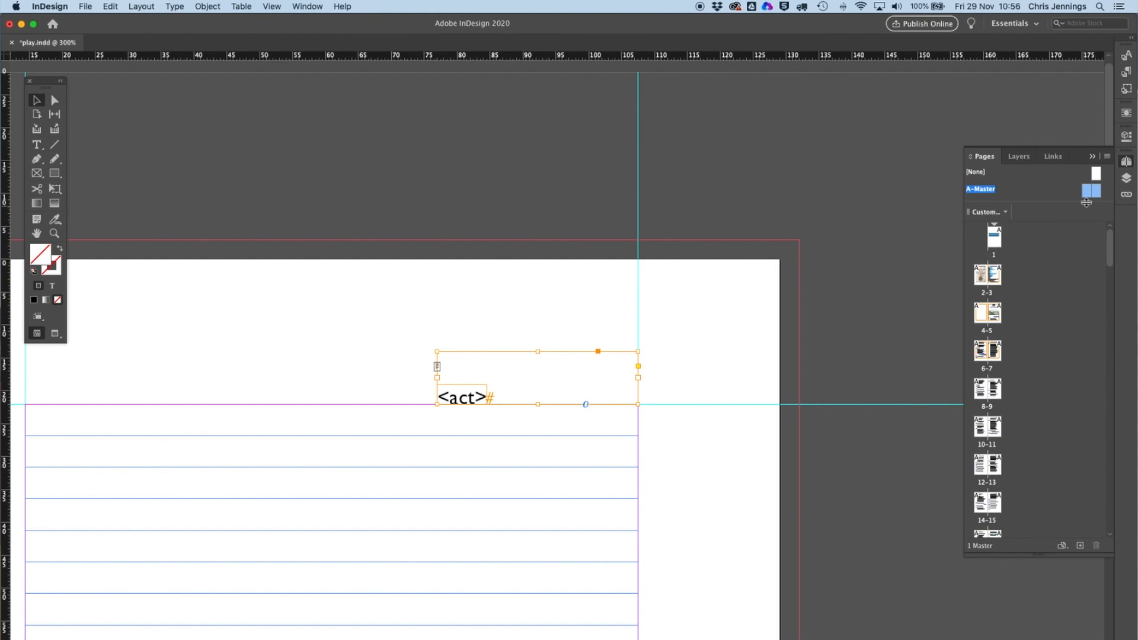
{"action": "left_click", "coordinate": [1129, 73]}
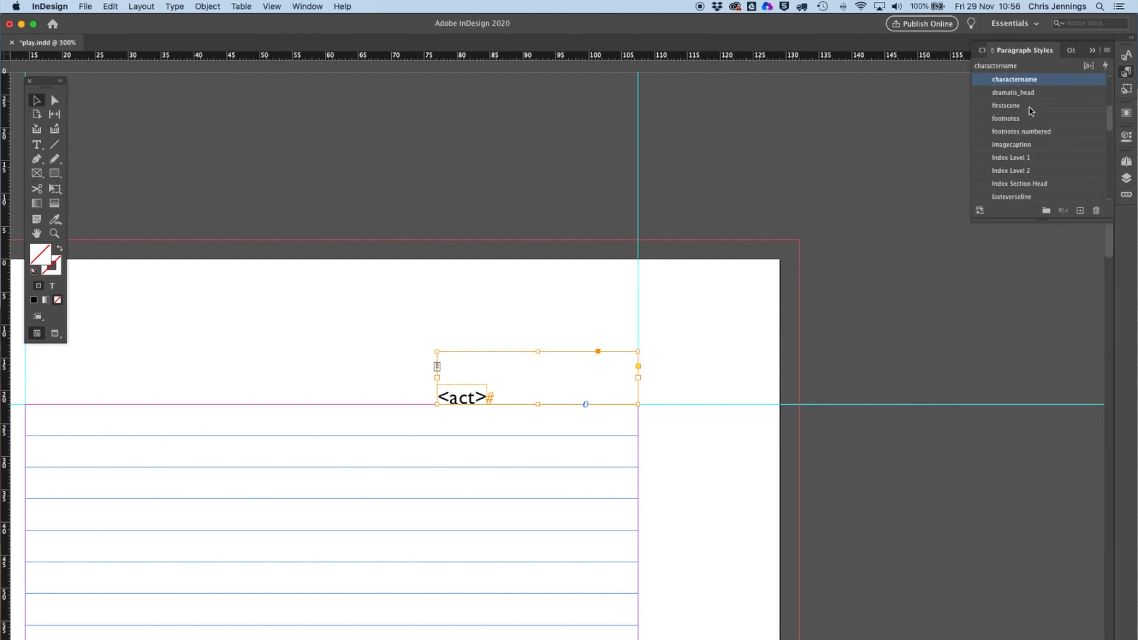
{"action": "scroll", "coordinate": [1032, 105], "scroll_direction": "up", "scroll_amount": 5}
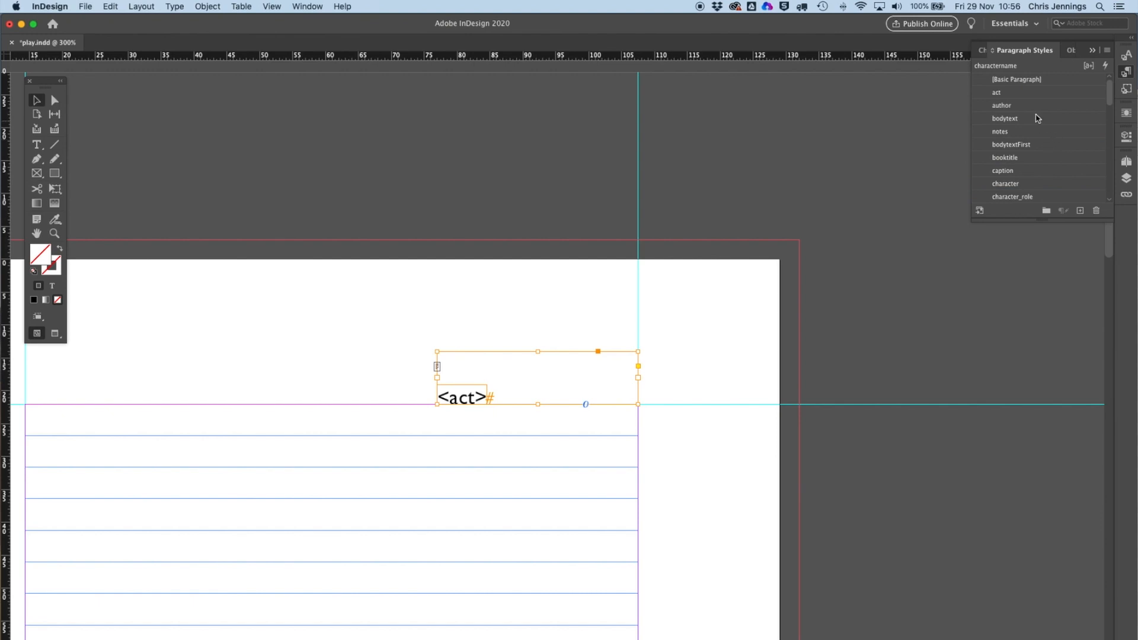
{"action": "left_click", "coordinate": [1018, 80]}
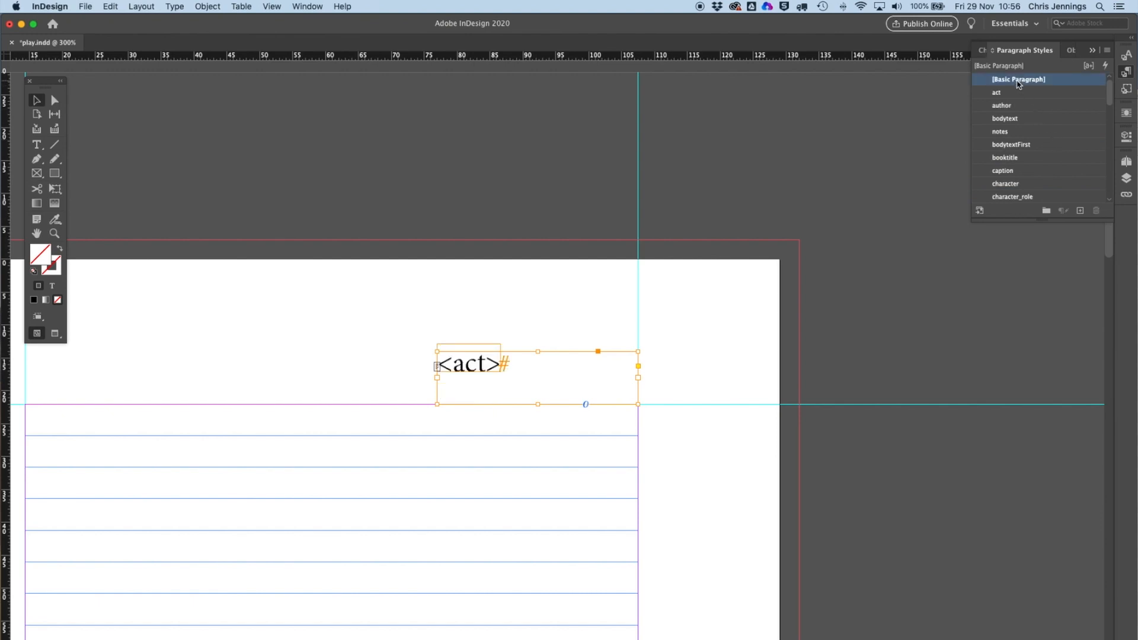
{"action": "left_click_drag", "start_coordinate": [1109, 98], "coordinate": [1109, 138]}
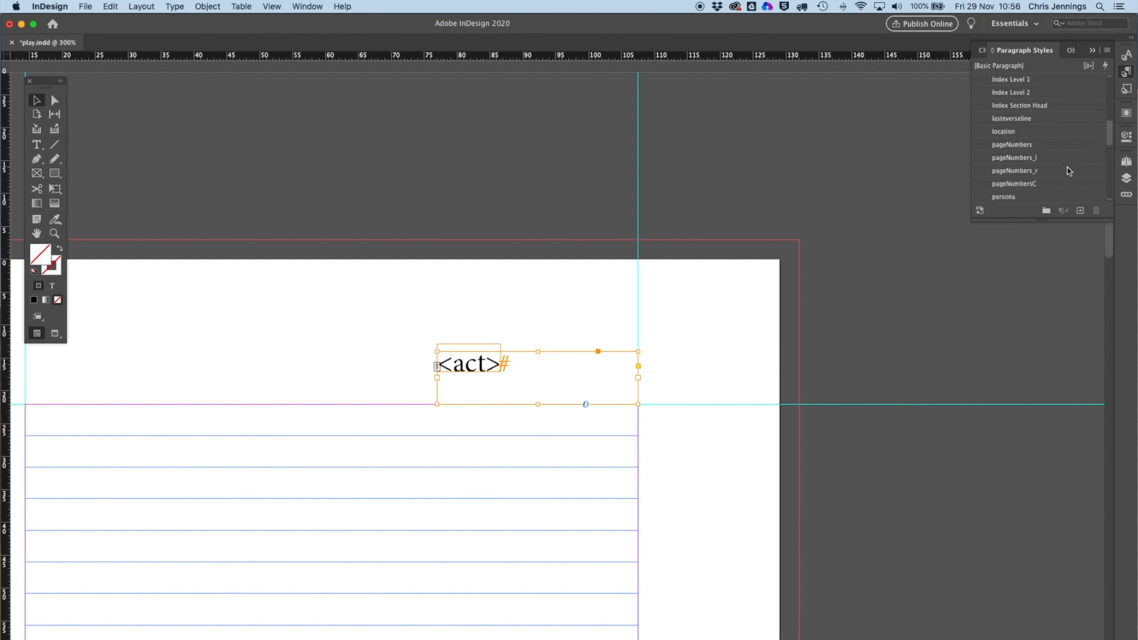
{"action": "left_click", "coordinate": [1023, 172]}
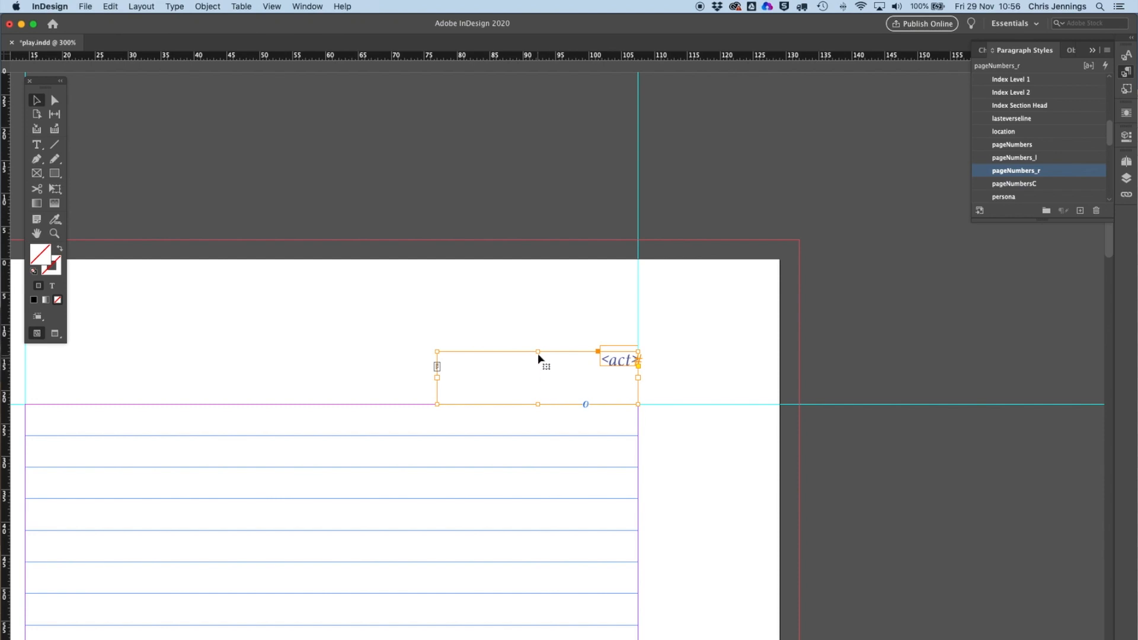
Shorten the act header frame to about half its height by raising its lower edge
{"action": "left_click_drag", "start_coordinate": [537, 403], "coordinate": [537, 378]}
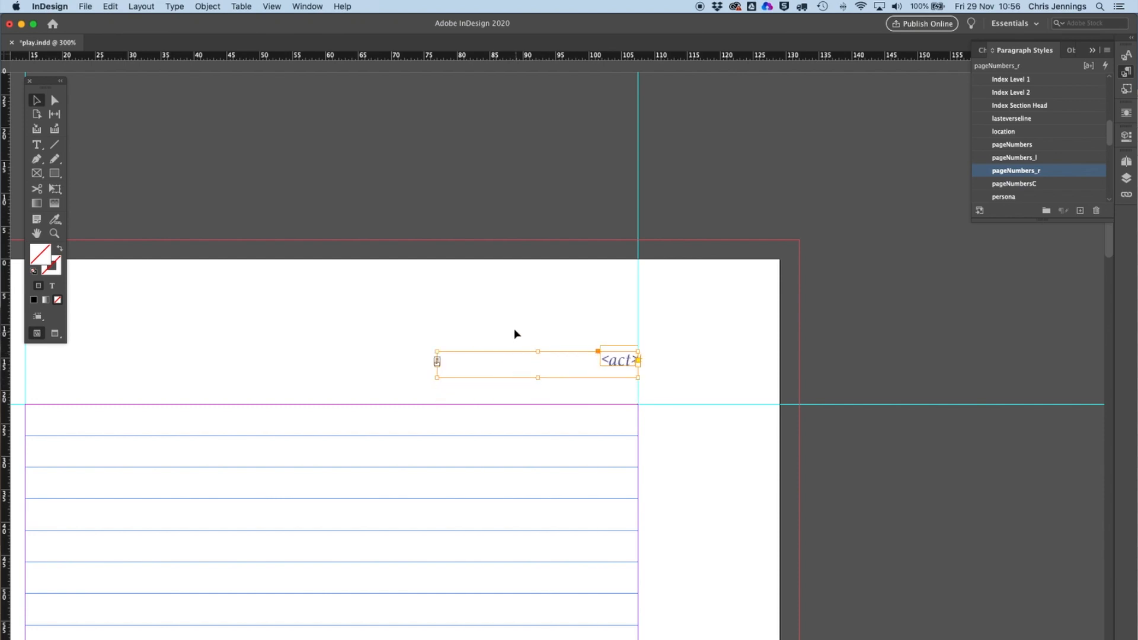
{"action": "scroll", "coordinate": [522, 301], "scroll_direction": "down", "scroll_amount": 1}
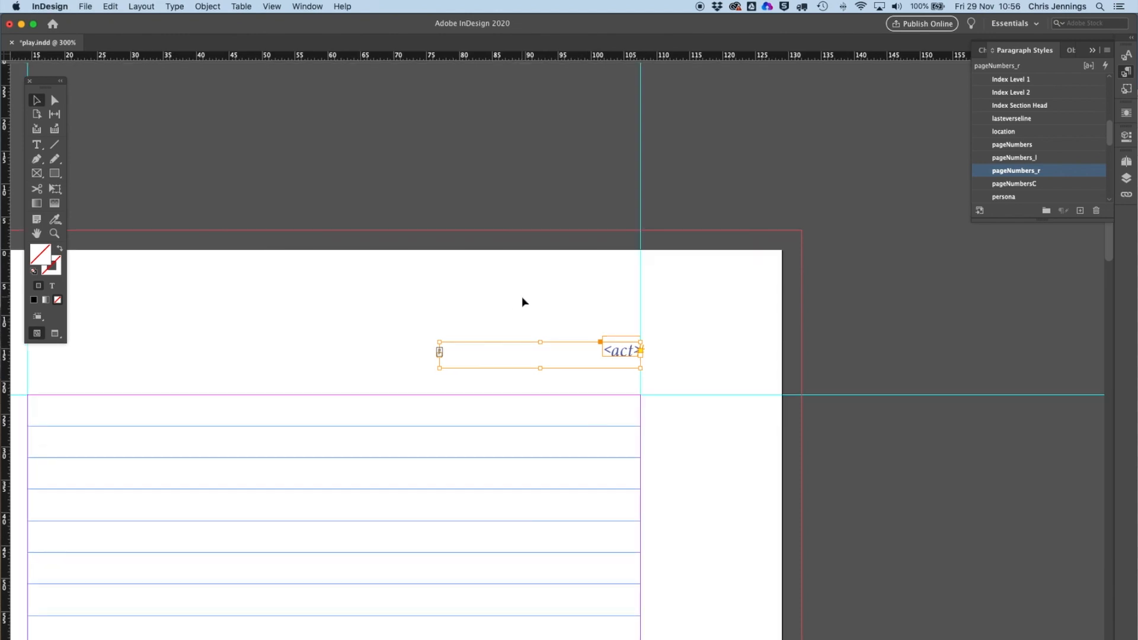
{"action": "double_click", "coordinate": [54, 234]}
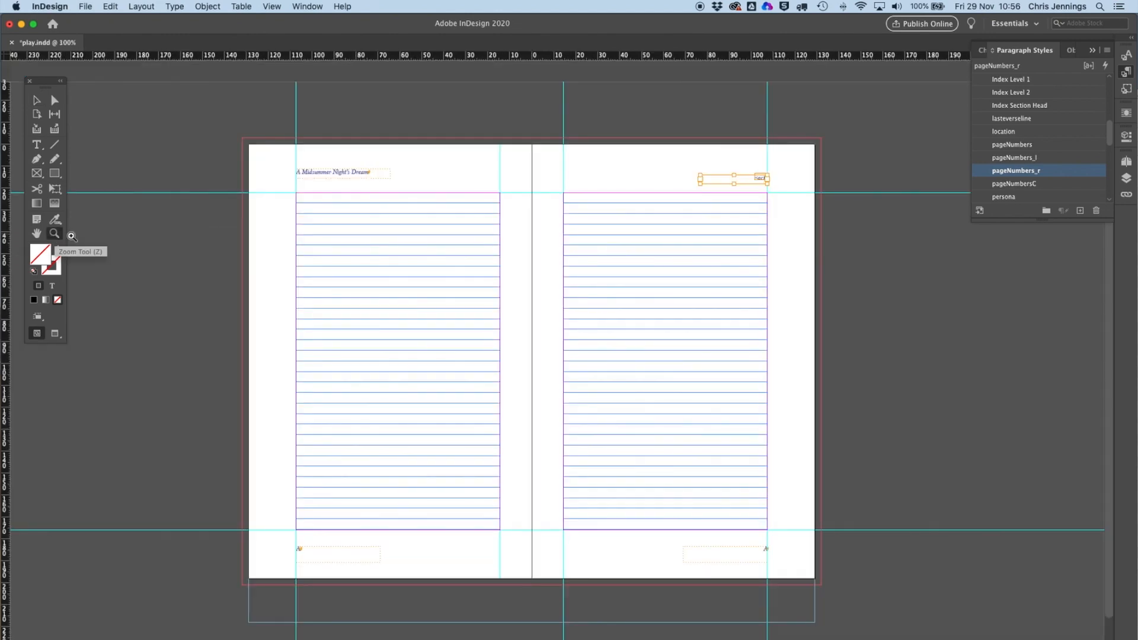
Check the act running header on the spreads at pages 10-11 and 14-15, magnifying the header on page 15
{"action": "left_click", "coordinate": [1125, 166]}
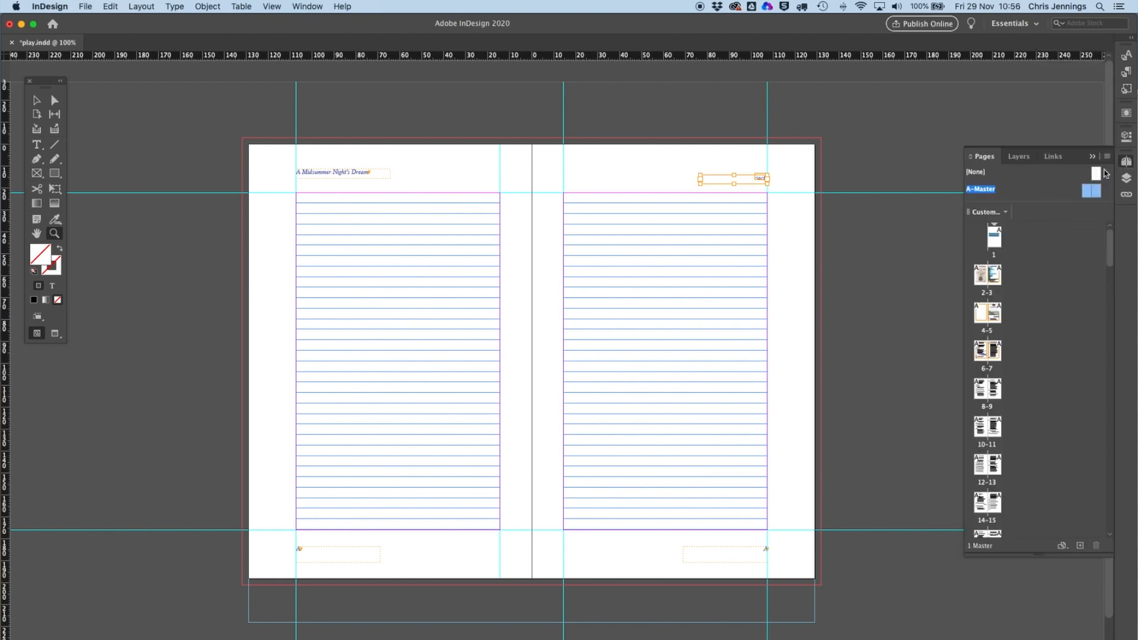
{"action": "double_click", "coordinate": [1000, 434]}
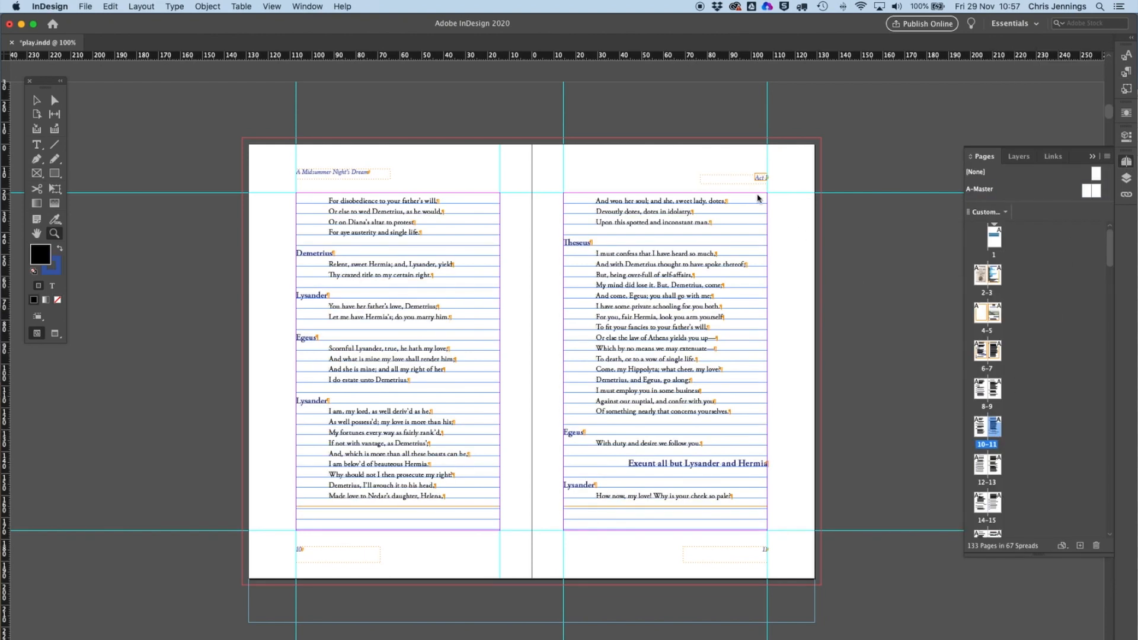
{"action": "double_click", "coordinate": [1000, 504]}
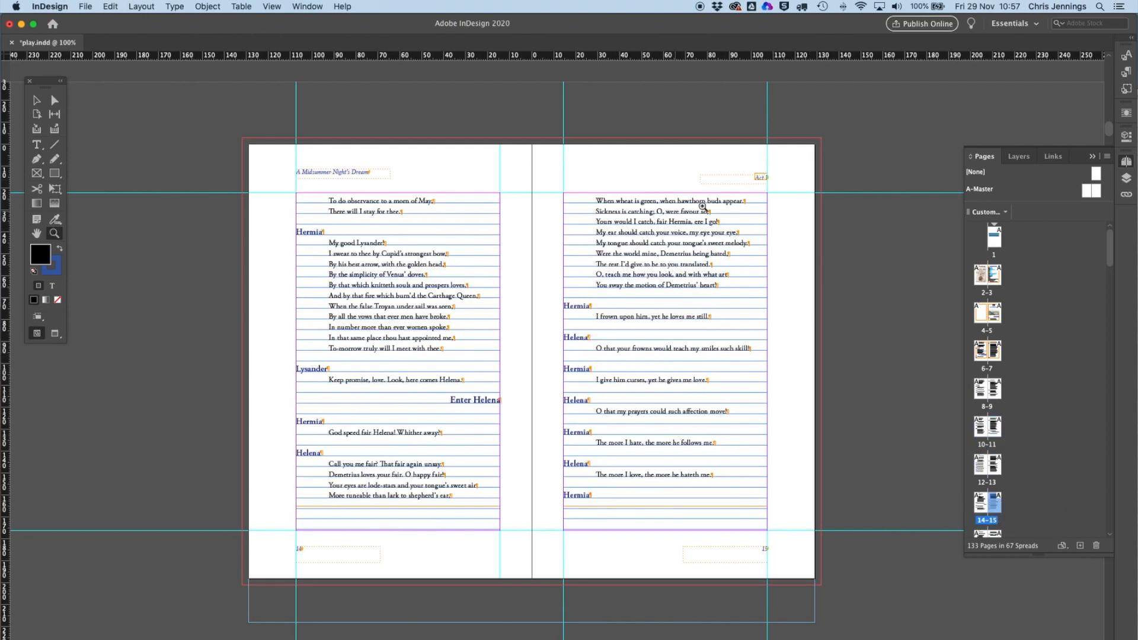
{"action": "left_click", "coordinate": [759, 201]}
{"action": "left_click", "coordinate": [661, 355]}
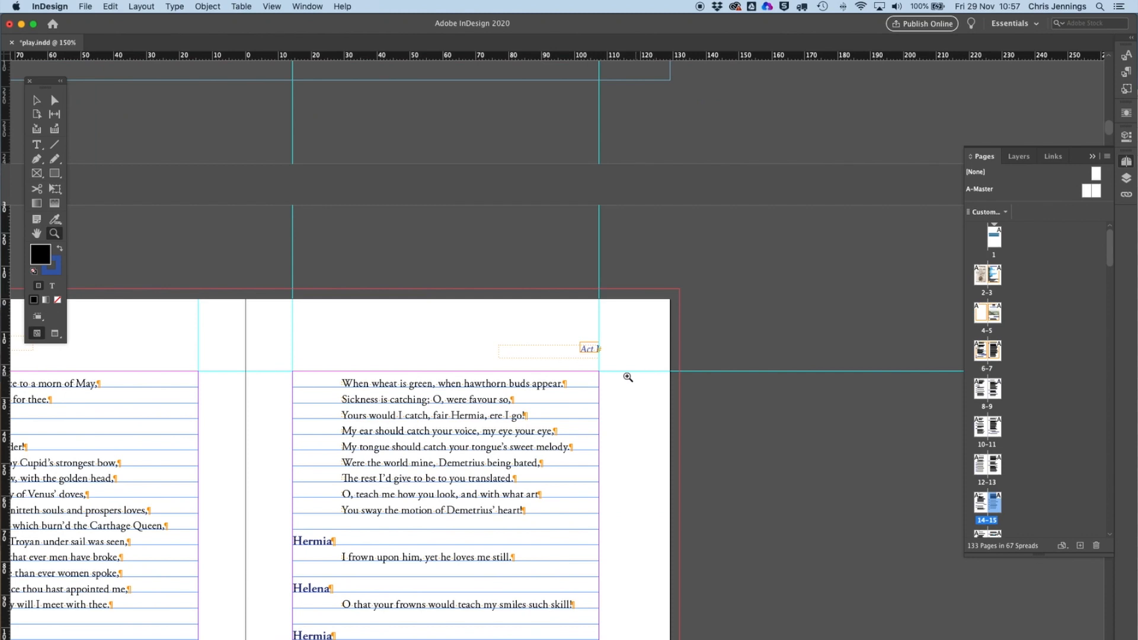
{"action": "left_click", "coordinate": [578, 382]}
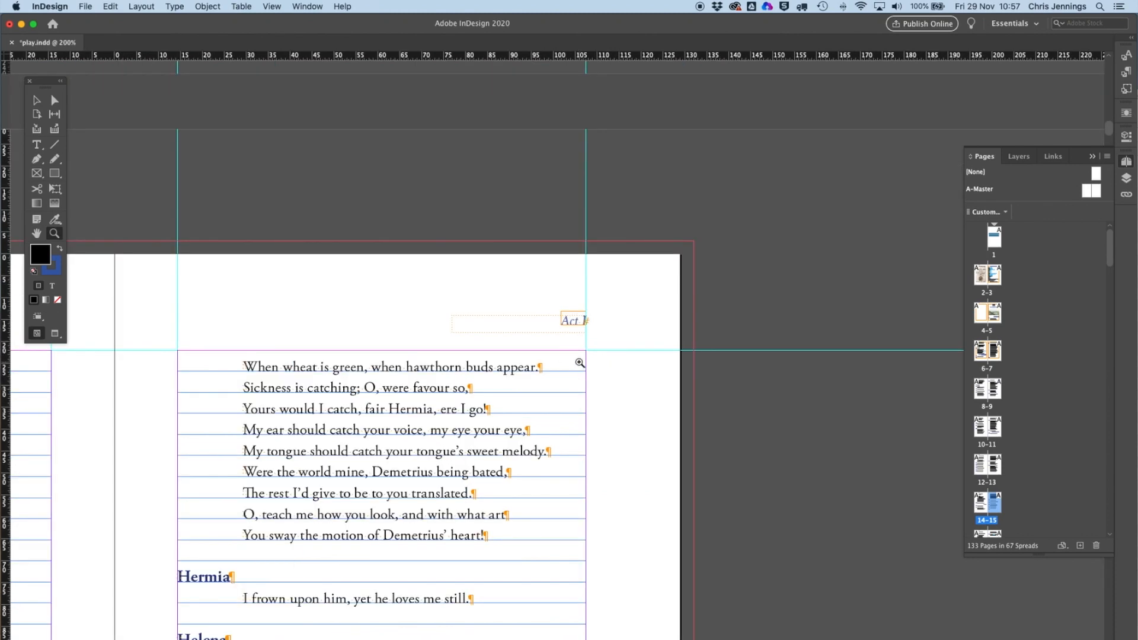
Go to page 123 near the end of the play and check the act running header there
{"action": "scroll", "coordinate": [1032, 414], "scroll_direction": "down", "scroll_amount": 5}
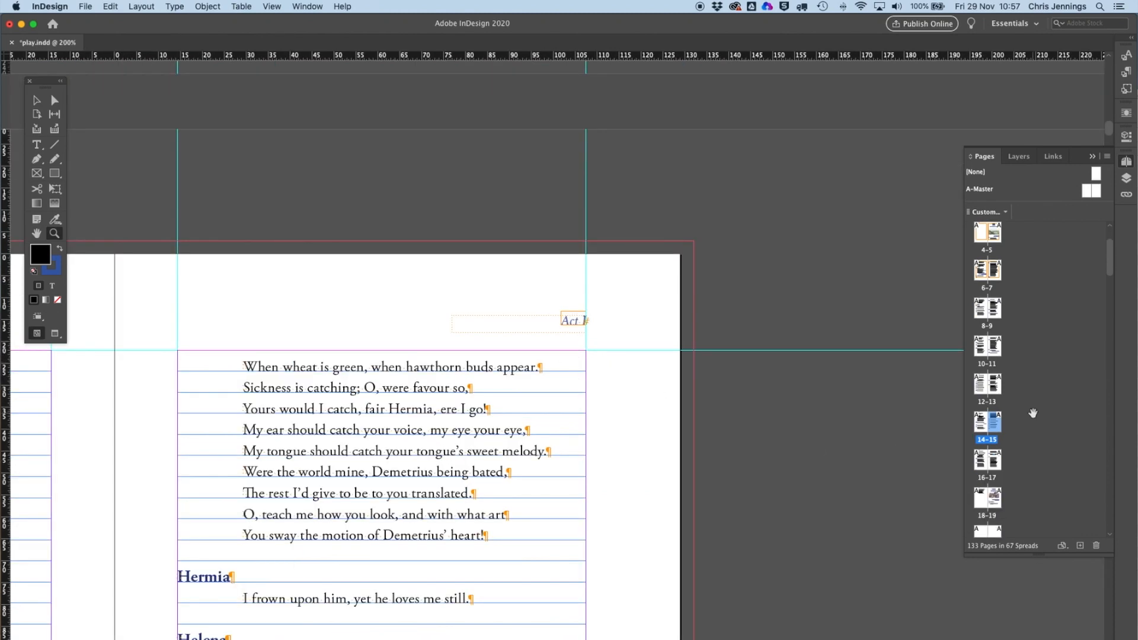
{"action": "scroll", "coordinate": [1033, 414], "scroll_direction": "down", "scroll_amount": 8}
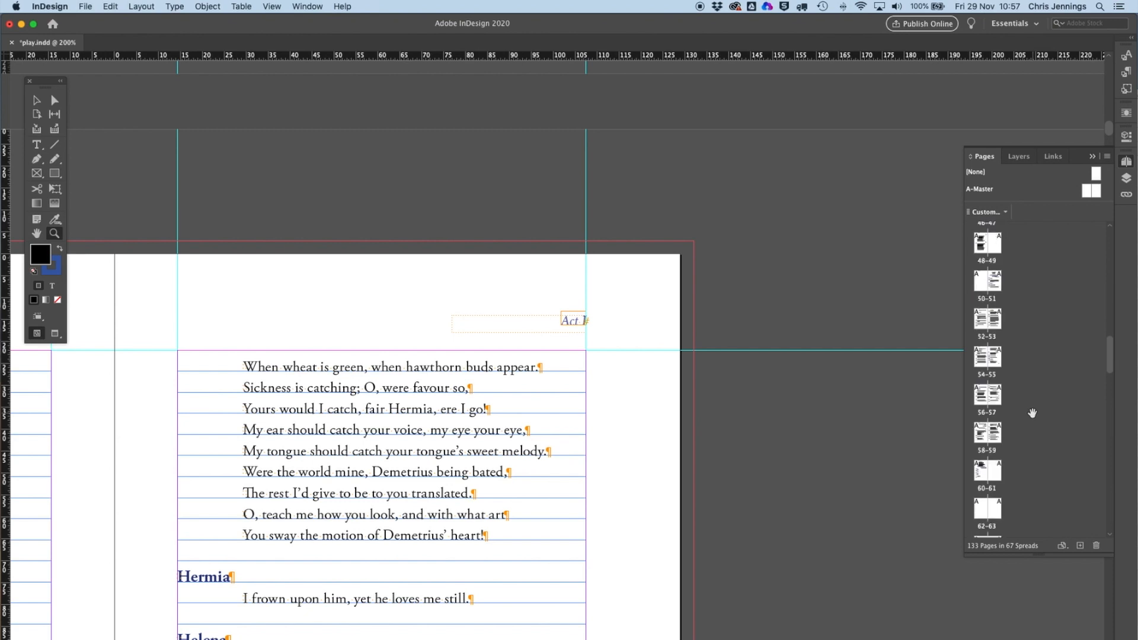
{"action": "scroll", "coordinate": [1030, 416], "scroll_direction": "down", "scroll_amount": 8}
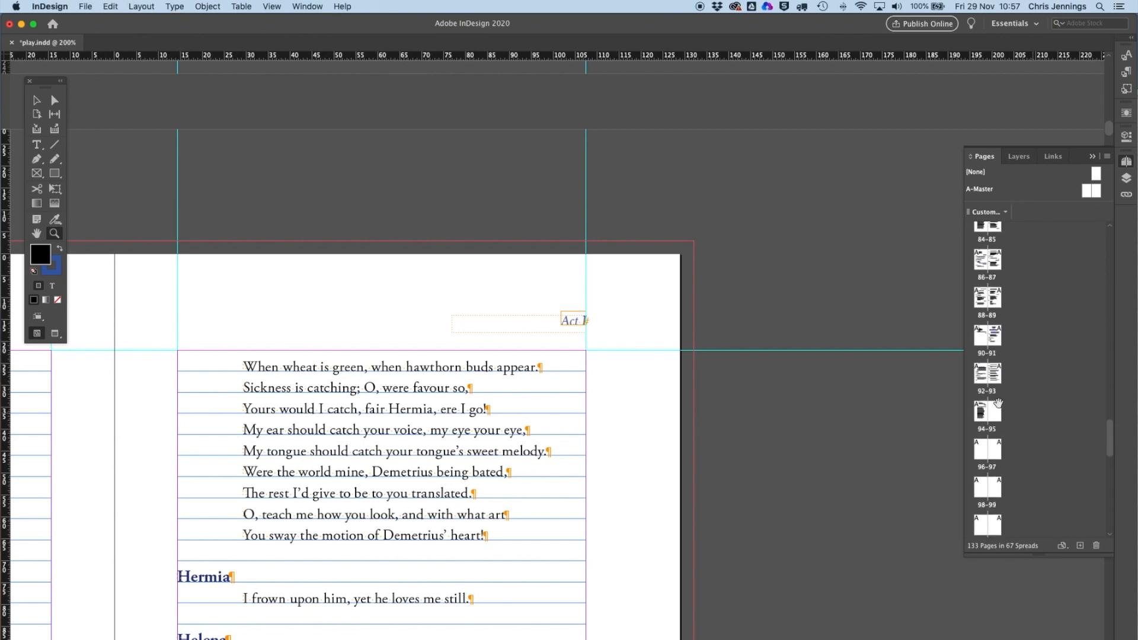
{"action": "scroll", "coordinate": [998, 431], "scroll_direction": "down", "scroll_amount": 3}
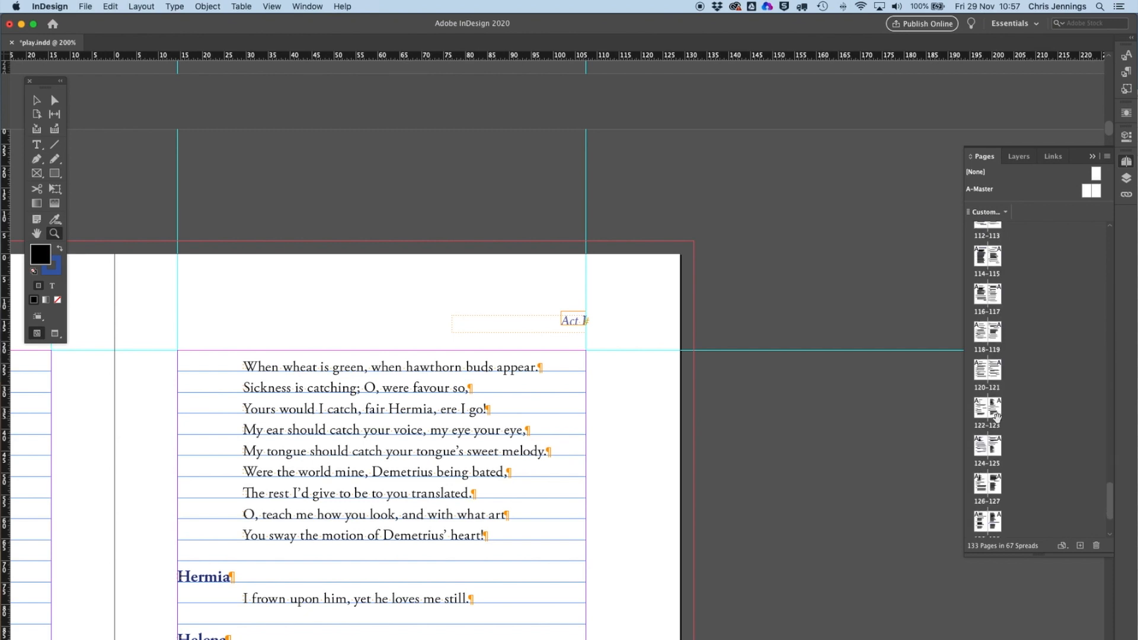
{"action": "double_click", "coordinate": [998, 416]}
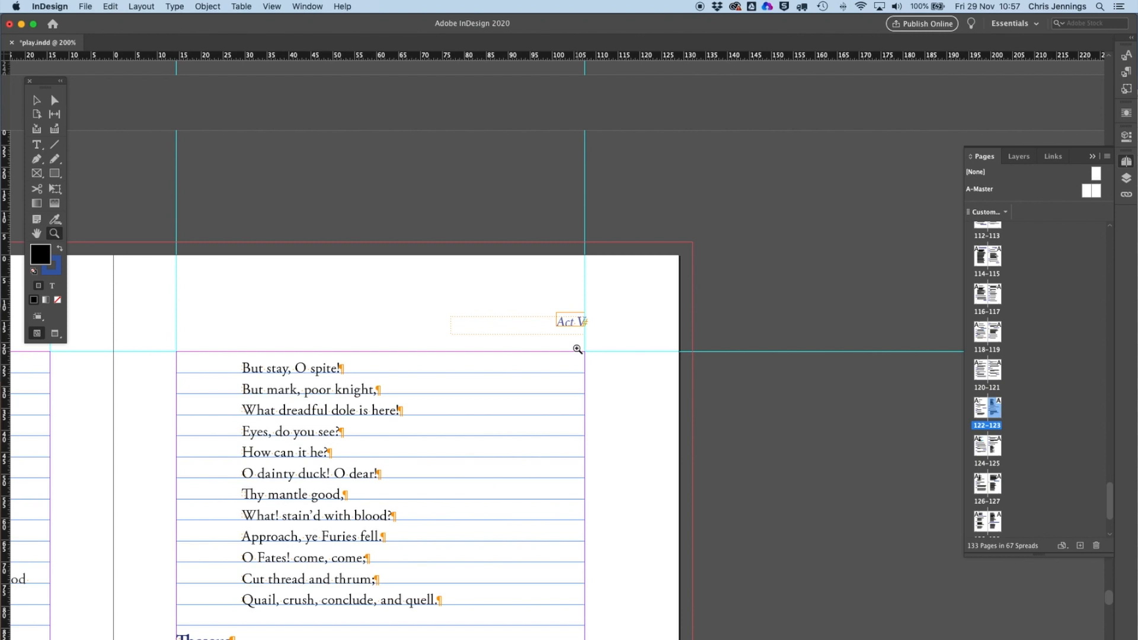
Review the act variable on the right-hand A-Master page and compare page 5's running header with its act and scene headings
{"action": "left_click", "coordinate": [1096, 190]}
{"action": "double_click", "coordinate": [1099, 191]}
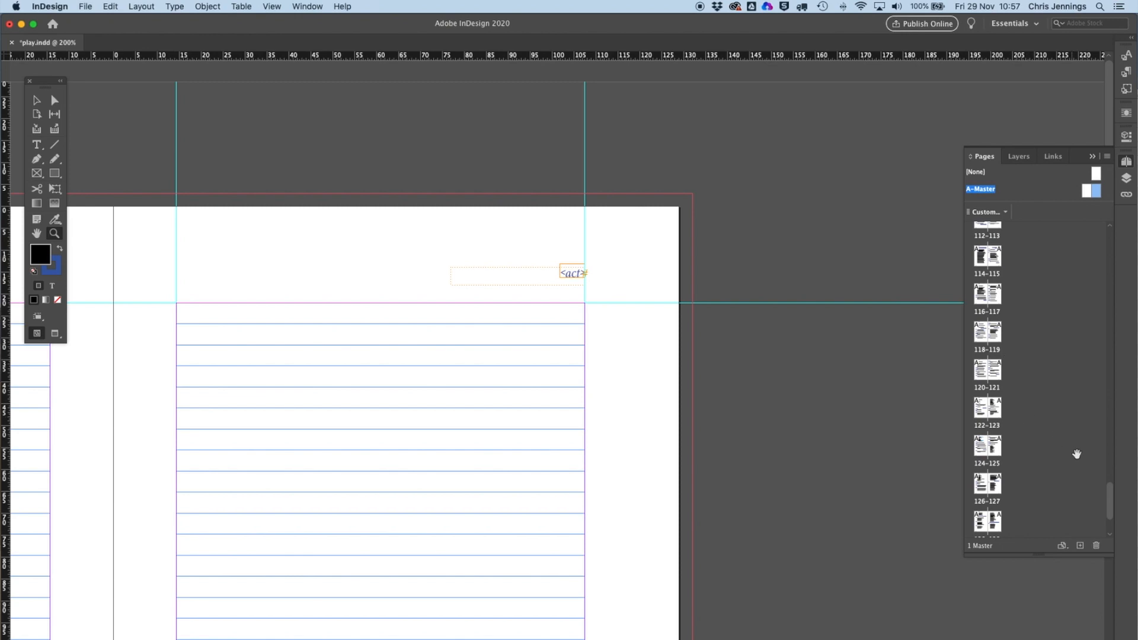
{"action": "left_click_drag", "start_coordinate": [1111, 496], "coordinate": [1109, 241]}
{"action": "double_click", "coordinate": [999, 315]}
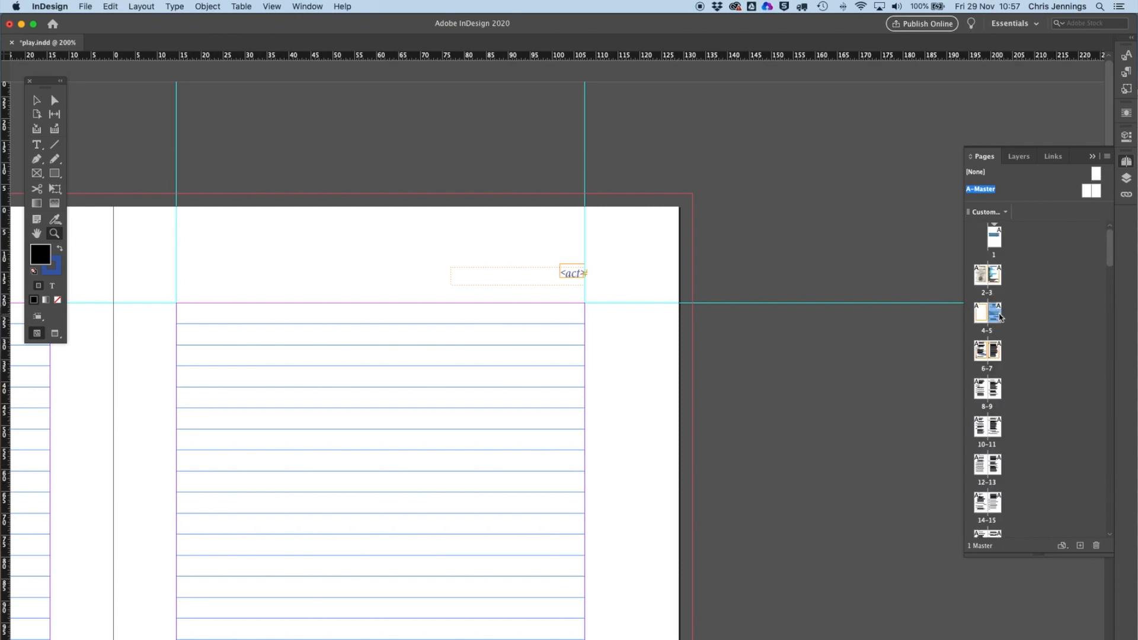
{"action": "scroll", "coordinate": [393, 246], "scroll_direction": "down", "scroll_amount": 4}
{"action": "scroll", "coordinate": [432, 257], "scroll_direction": "left", "scroll_amount": 6}
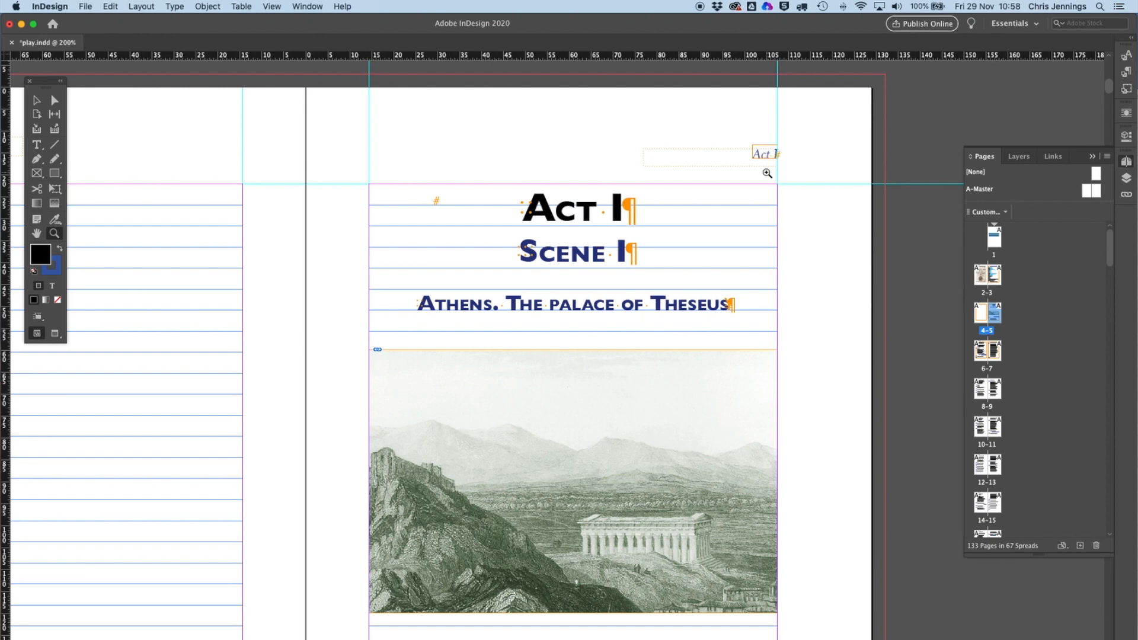
{"action": "scroll", "coordinate": [767, 173], "scroll_direction": "down", "scroll_amount": 5}
{"action": "scroll", "coordinate": [720, 174], "scroll_direction": "up", "scroll_amount": 4}
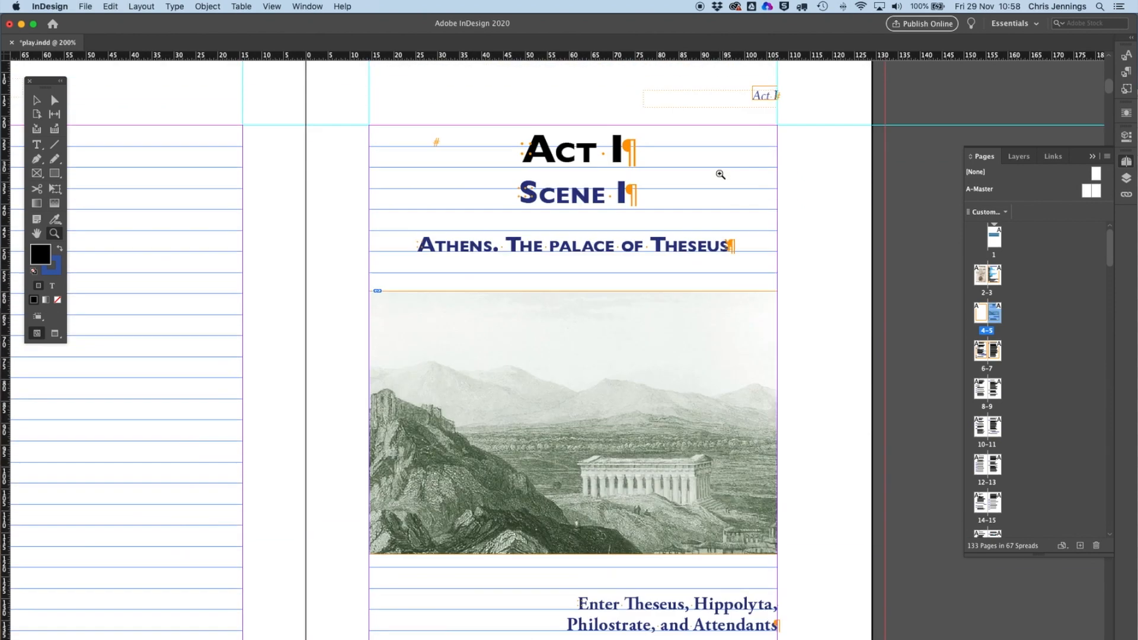
{"action": "scroll", "coordinate": [720, 174], "scroll_direction": "up", "scroll_amount": 4}
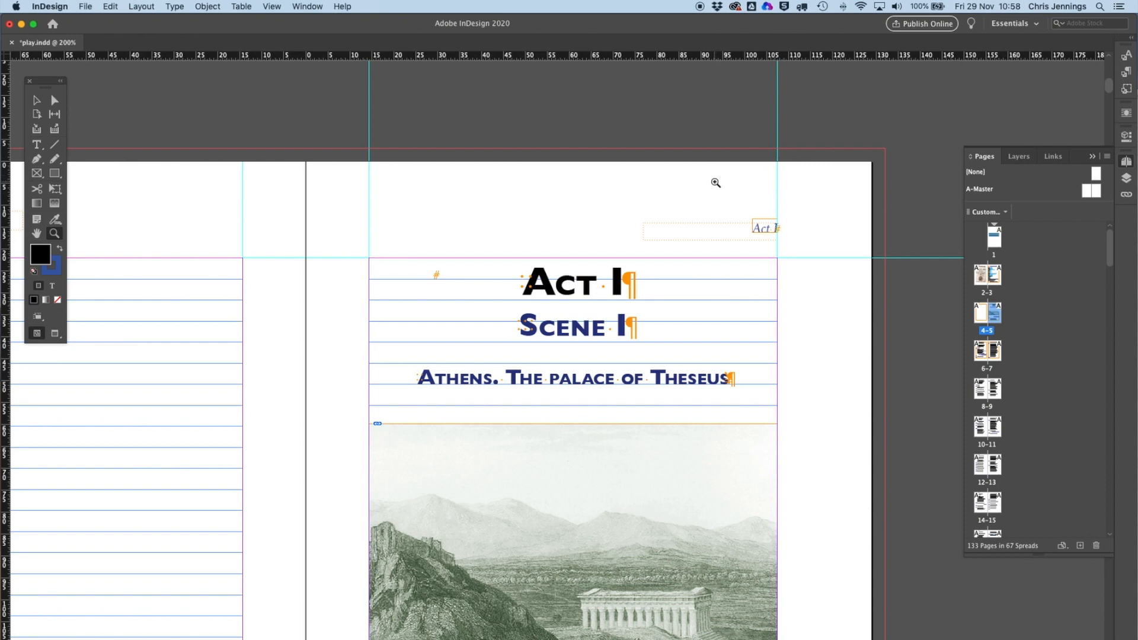
{"action": "scroll", "coordinate": [714, 181], "scroll_direction": "down", "scroll_amount": 1}
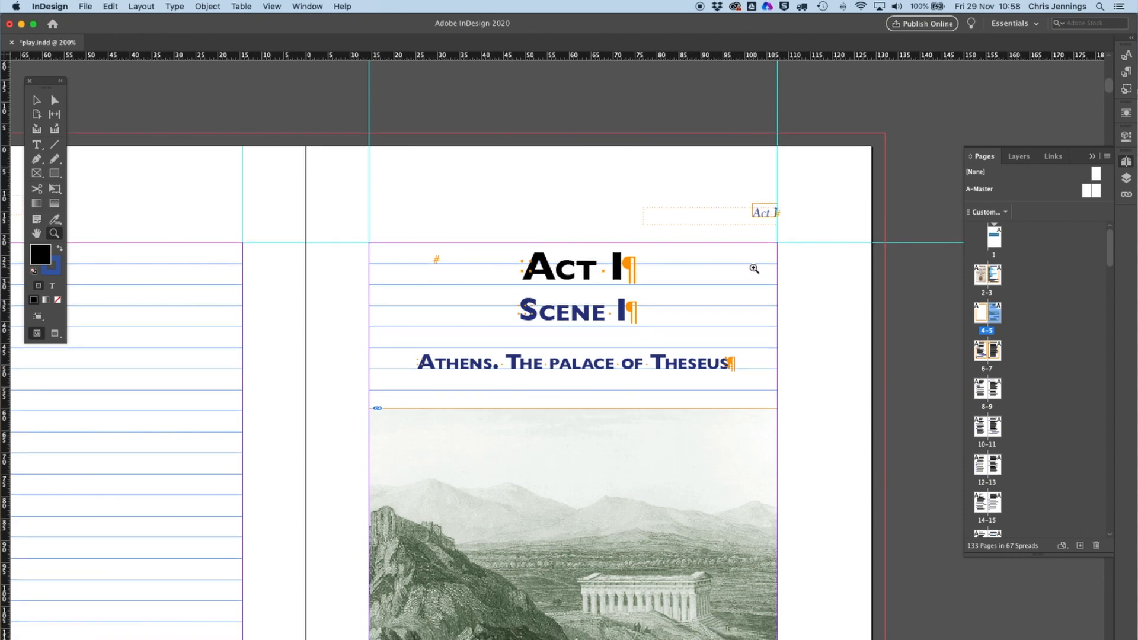
{"action": "scroll", "coordinate": [786, 272], "scroll_direction": "down", "scroll_amount": 1}
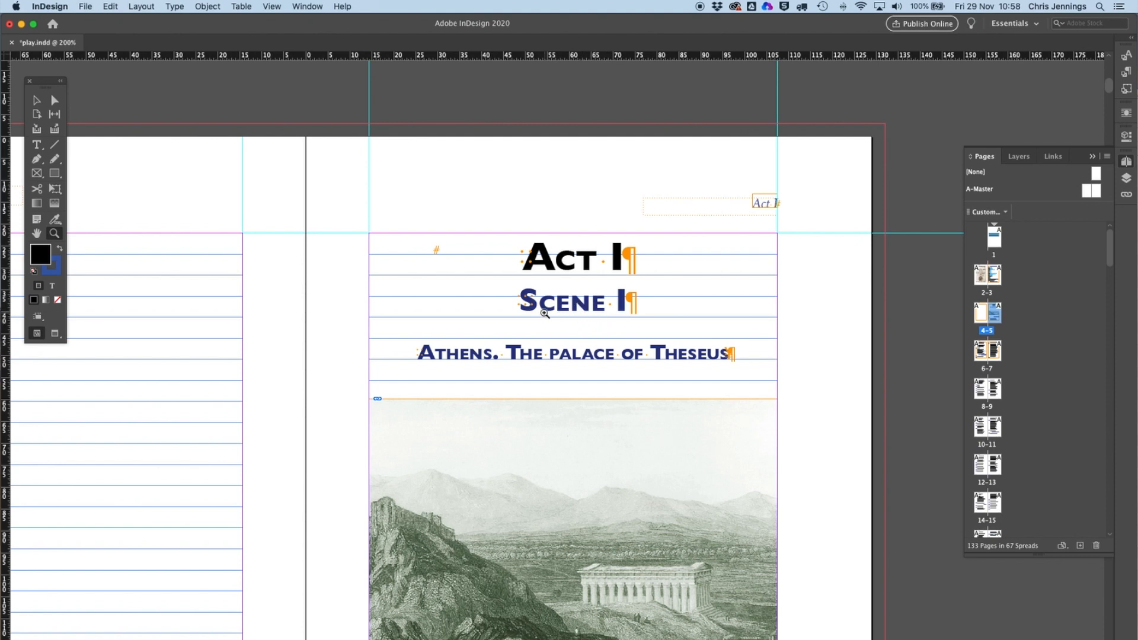
{"action": "scroll", "coordinate": [635, 331], "scroll_direction": "down", "scroll_amount": 3}
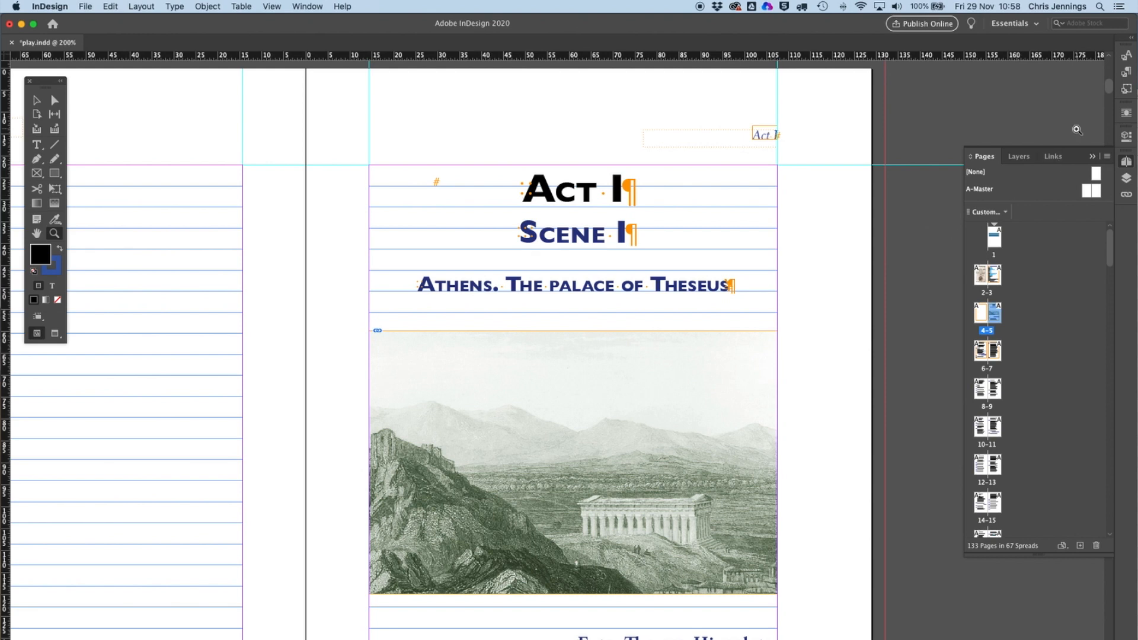
Create a new character style named allscenes, based on [None] and without any formatting attributes
{"action": "left_click", "coordinate": [1127, 57]}
{"action": "left_click_drag", "start_coordinate": [1041, 220], "coordinate": [1042, 287]}
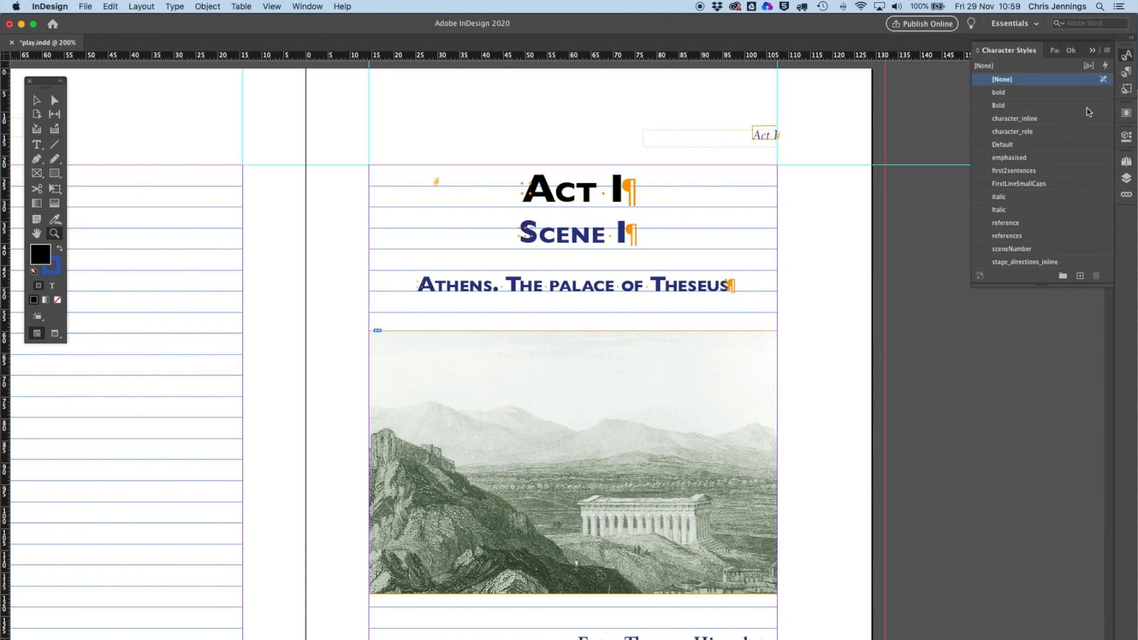
{"action": "left_click", "coordinate": [1079, 277]}
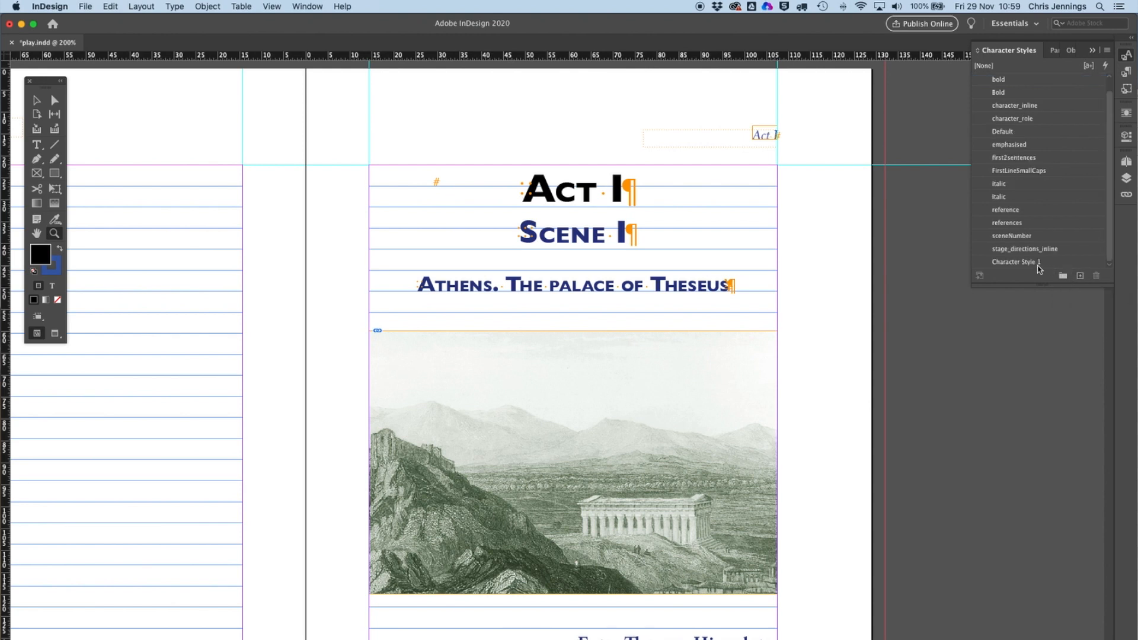
{"action": "double_click", "coordinate": [1039, 262]}
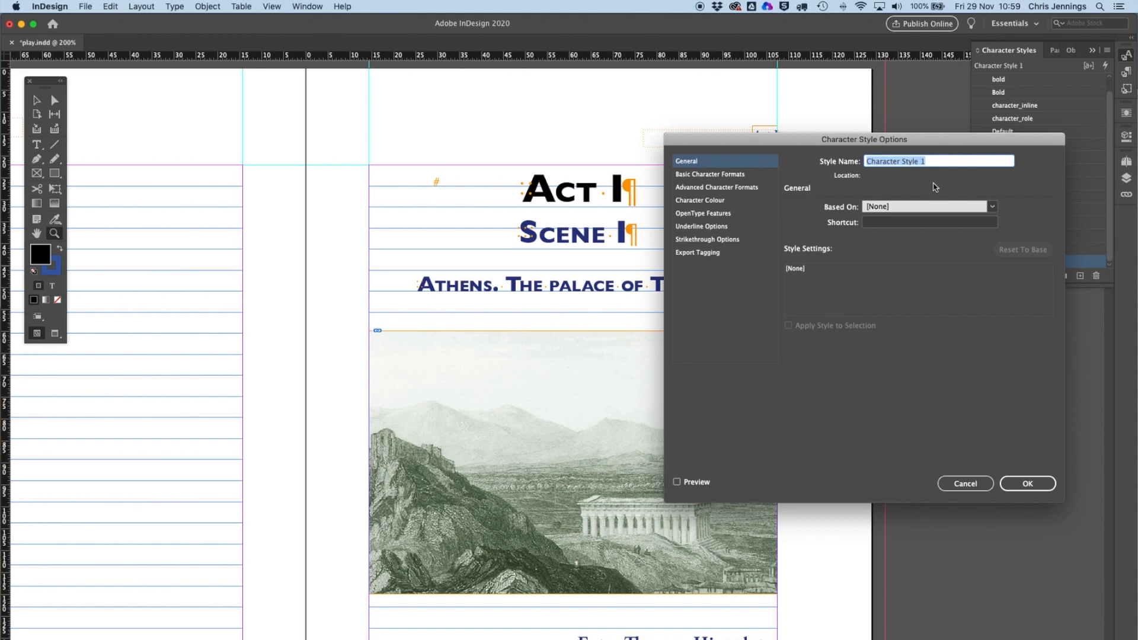
{"action": "type", "text": "allscenes"}
{"action": "left_click", "coordinate": [734, 176]}
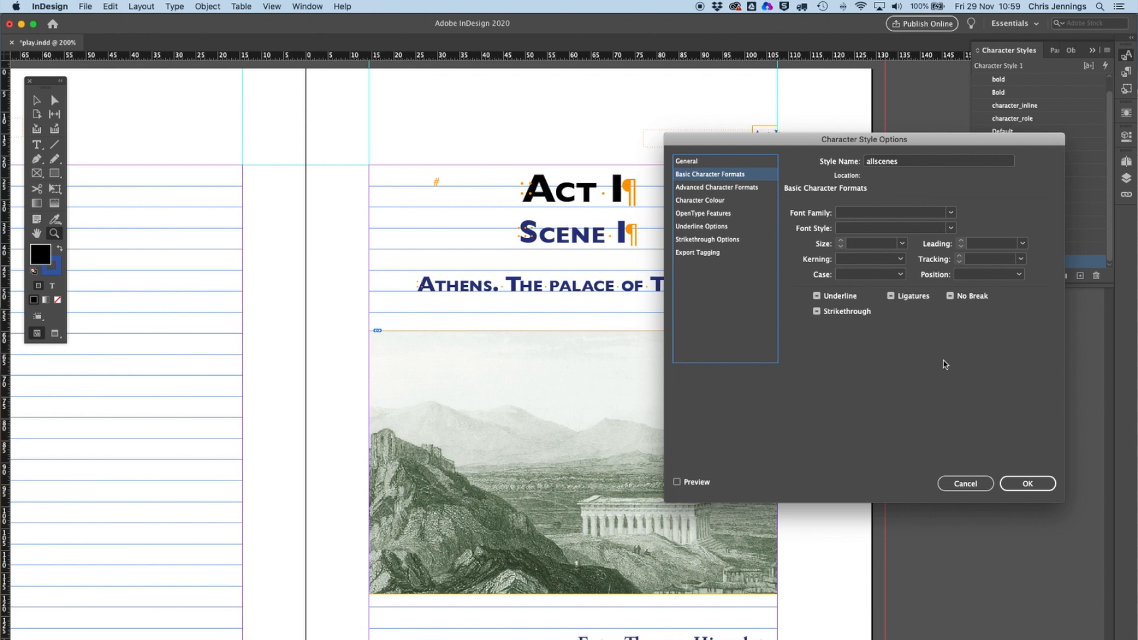
{"action": "left_click", "coordinate": [1032, 483]}
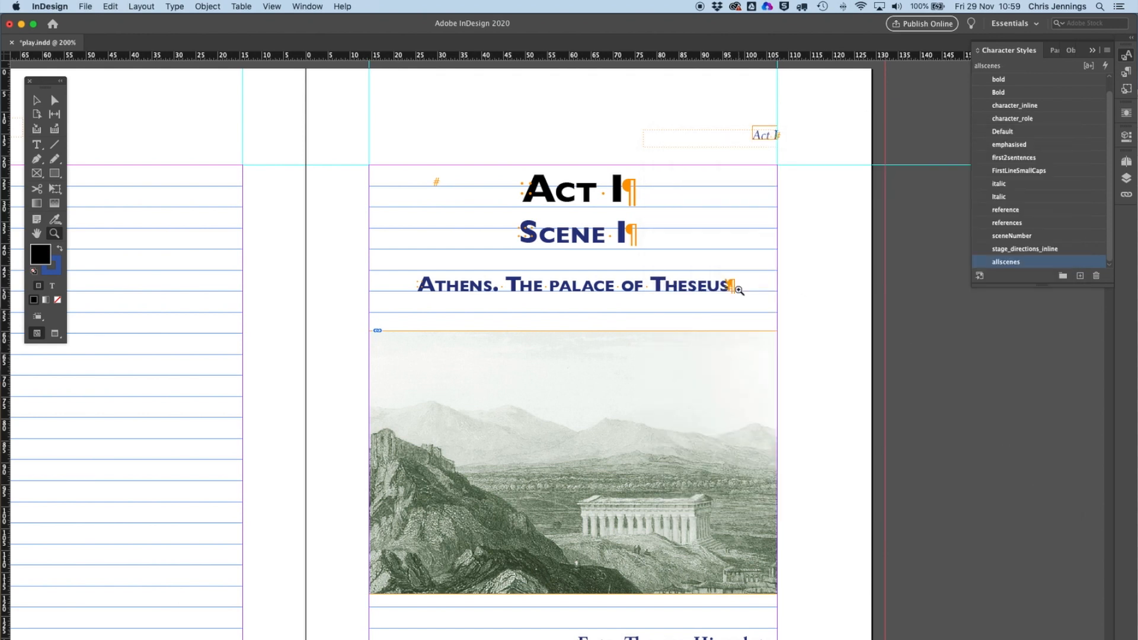
Start defining a new text variable and name it scene
{"action": "left_click", "coordinate": [174, 6]}
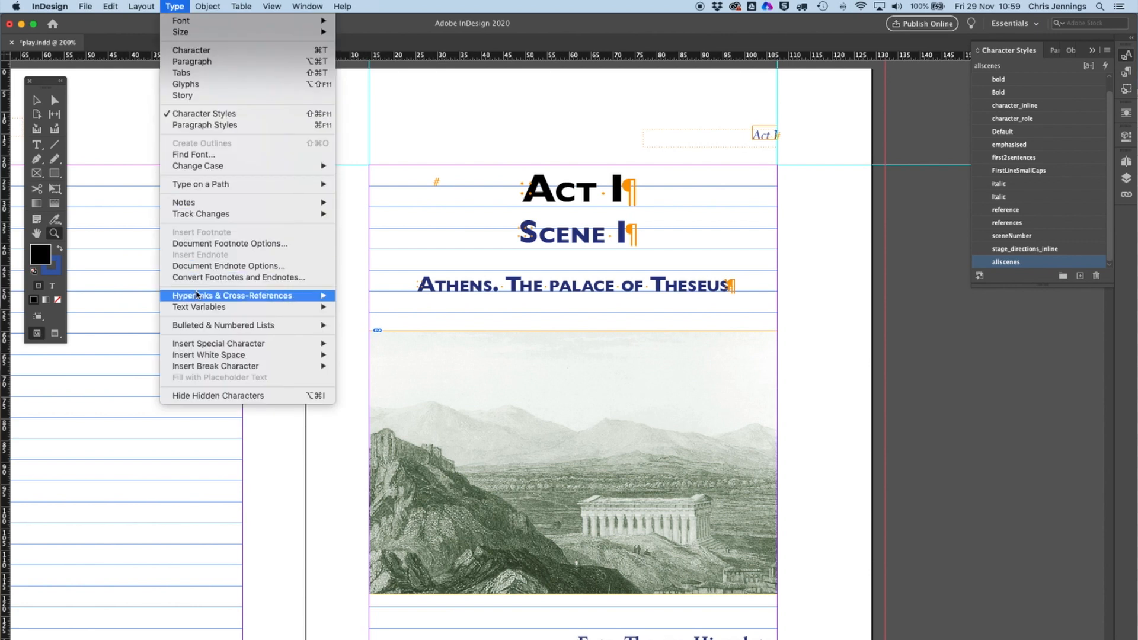
{"action": "mouse_move", "coordinate": [199, 306]}
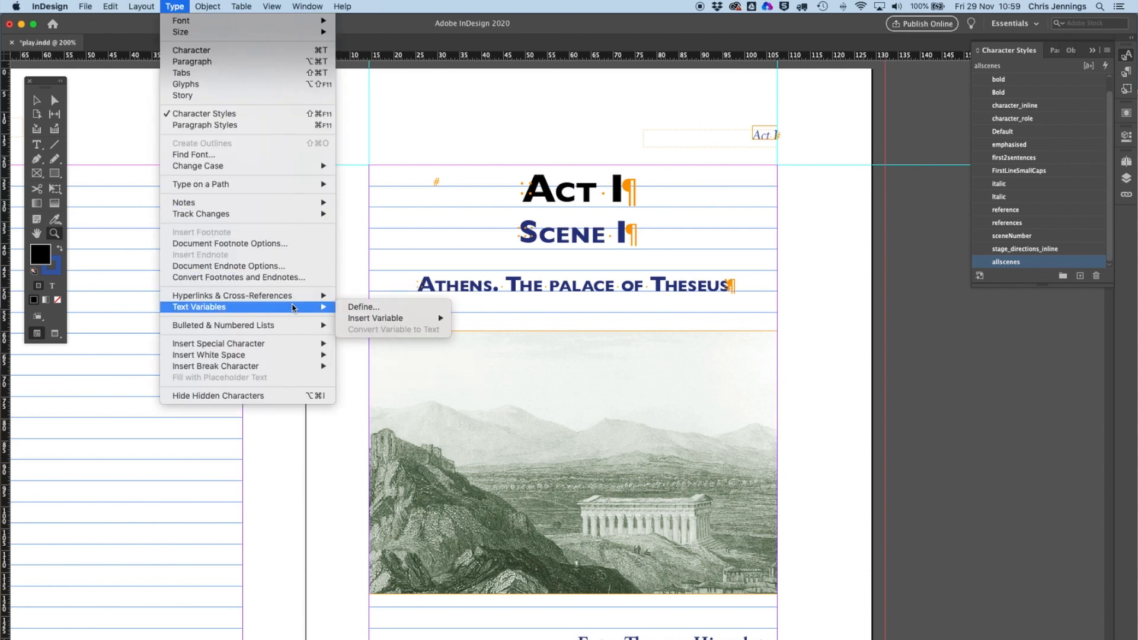
{"action": "mouse_move", "coordinate": [380, 318]}
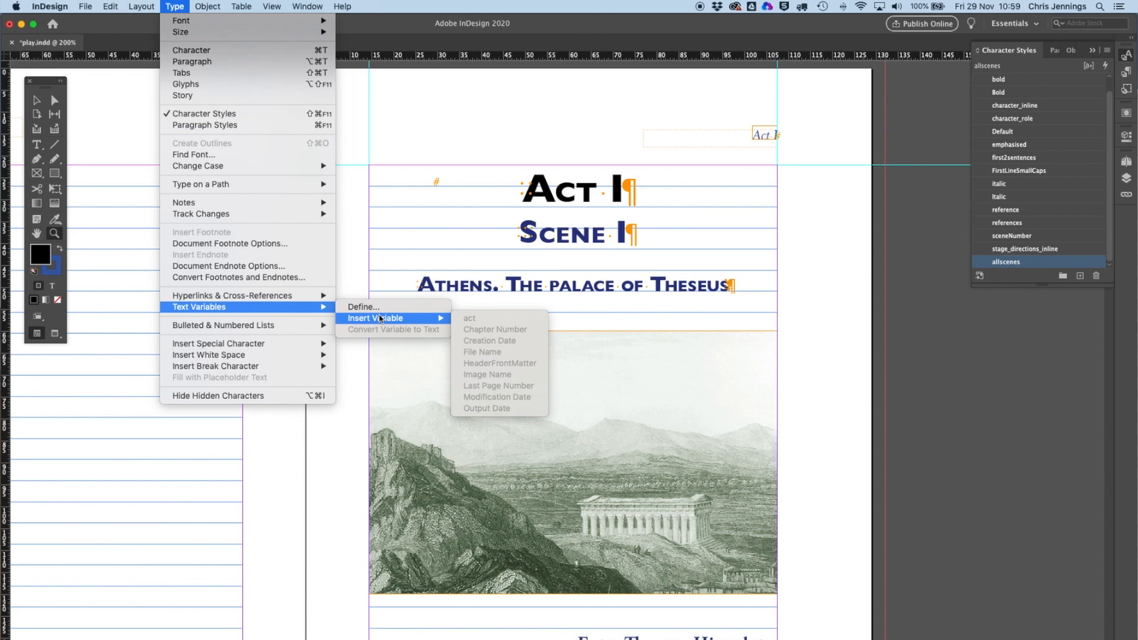
{"action": "left_click", "coordinate": [374, 309]}
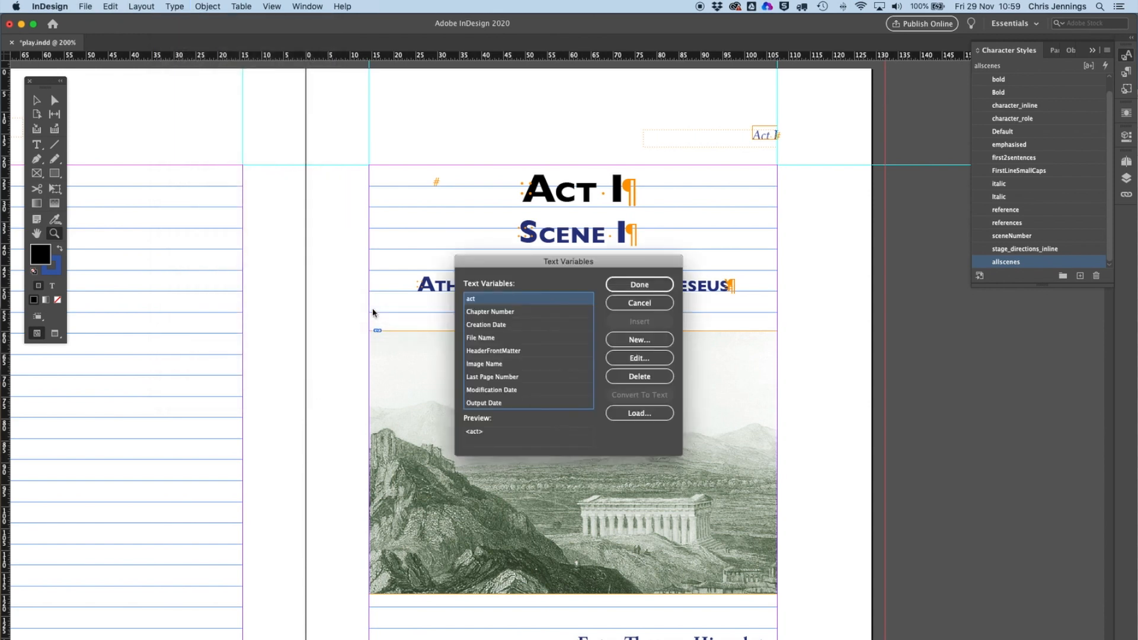
{"action": "left_click", "coordinate": [640, 339]}
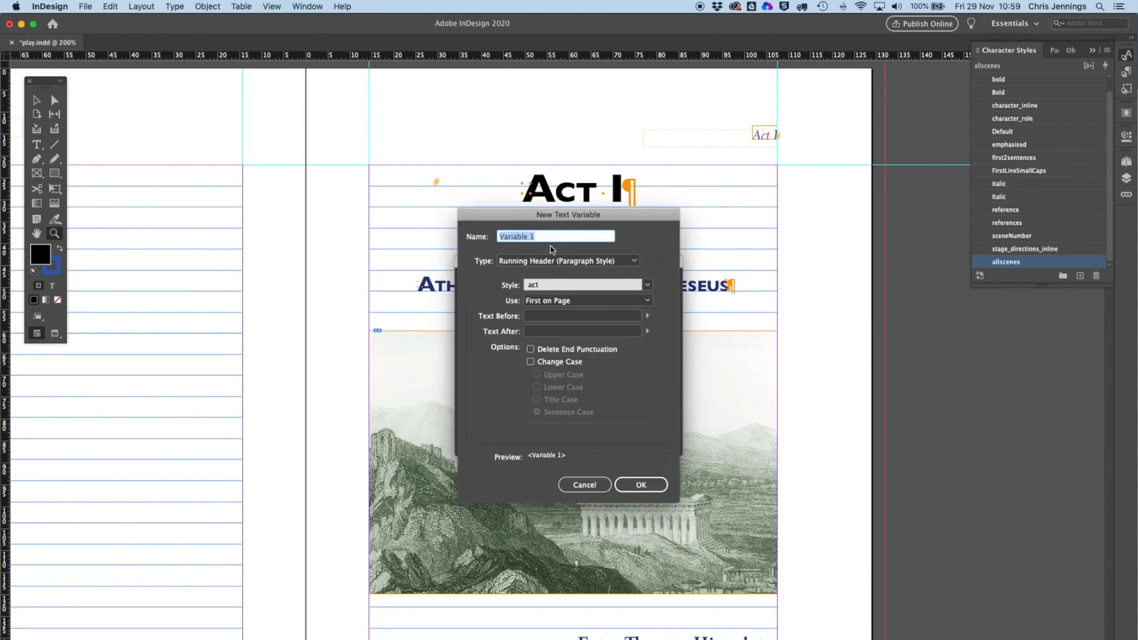
{"action": "type", "text": "a"}
{"action": "left_click", "coordinate": [510, 237]}
{"action": "type", "text": "ene"}
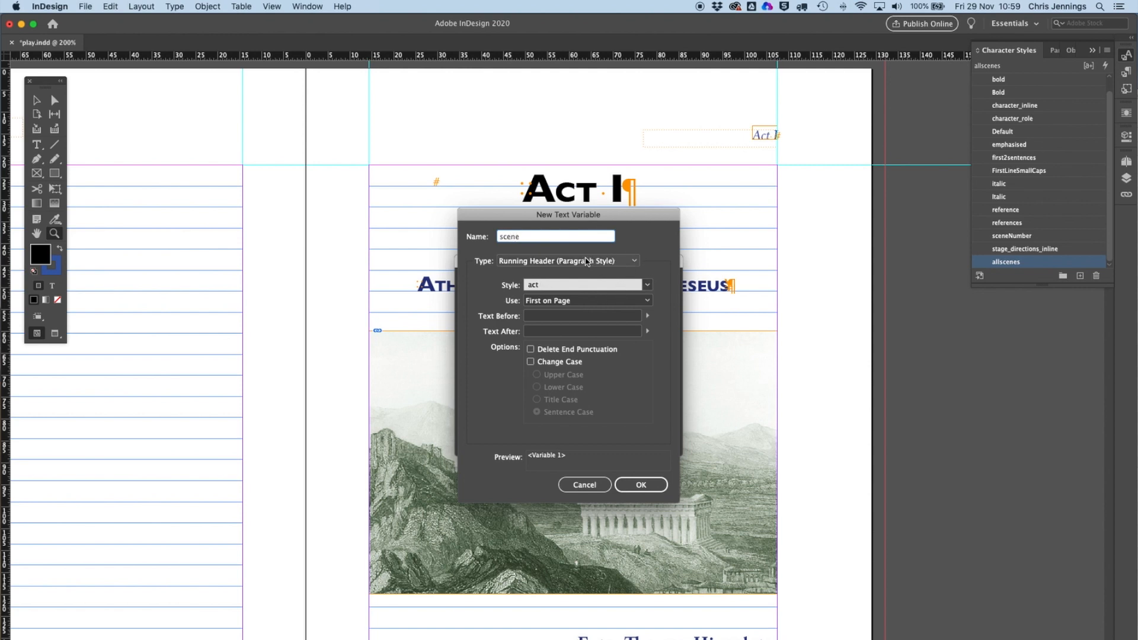
Make the scene variable a Running Header (Character Style) using the allscenes style, First on Page, and save it
{"action": "left_click", "coordinate": [636, 263]}
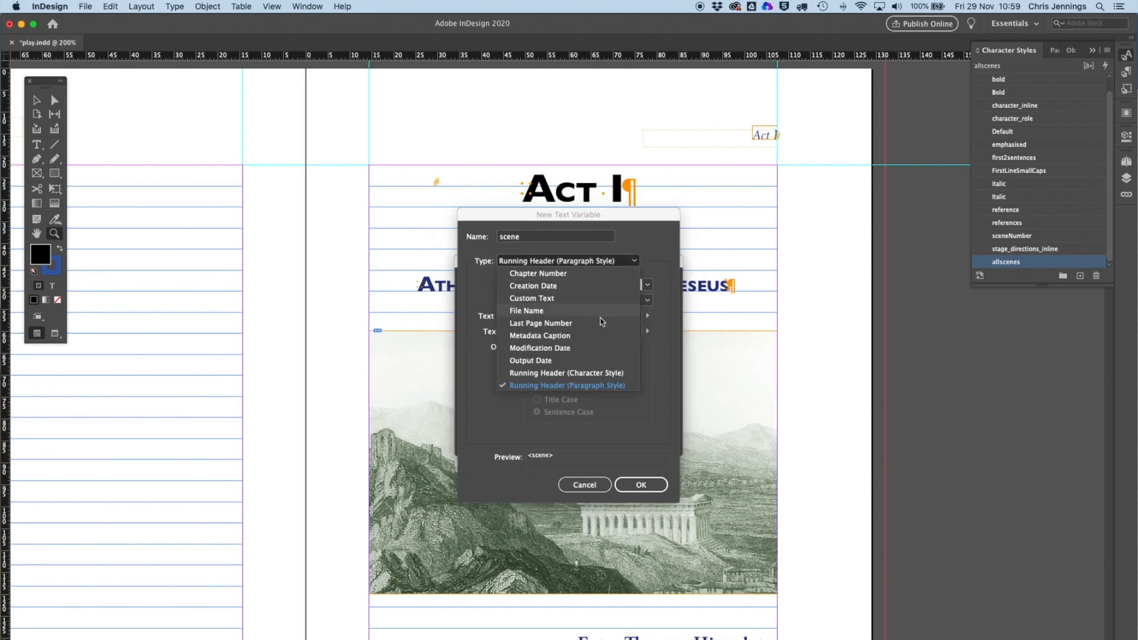
{"action": "left_click", "coordinate": [594, 373]}
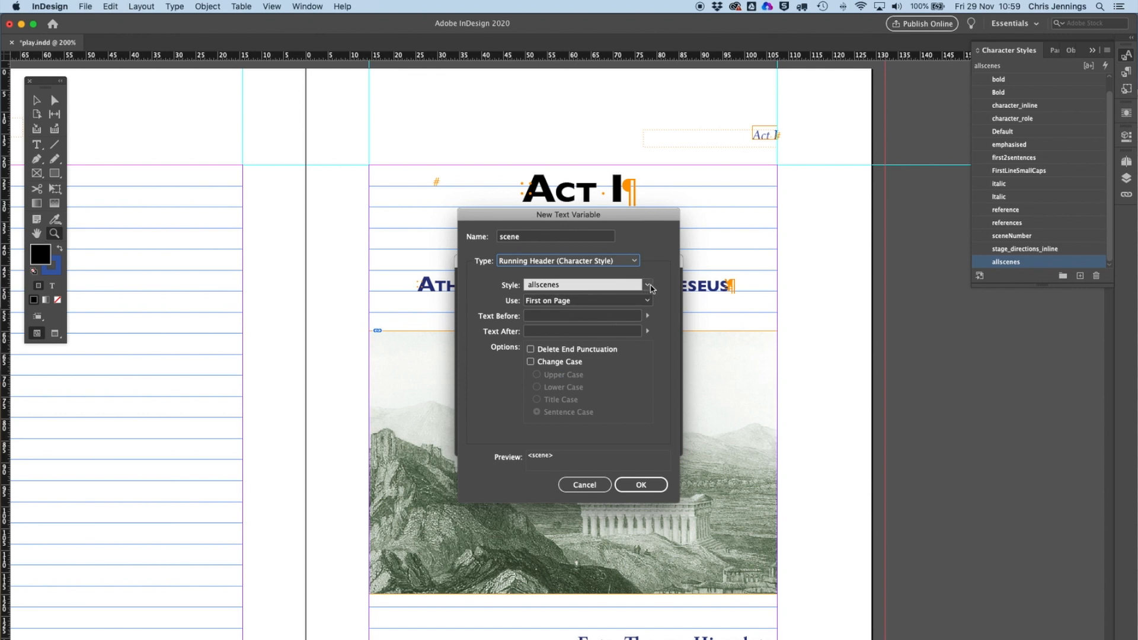
{"action": "left_click", "coordinate": [563, 288]}
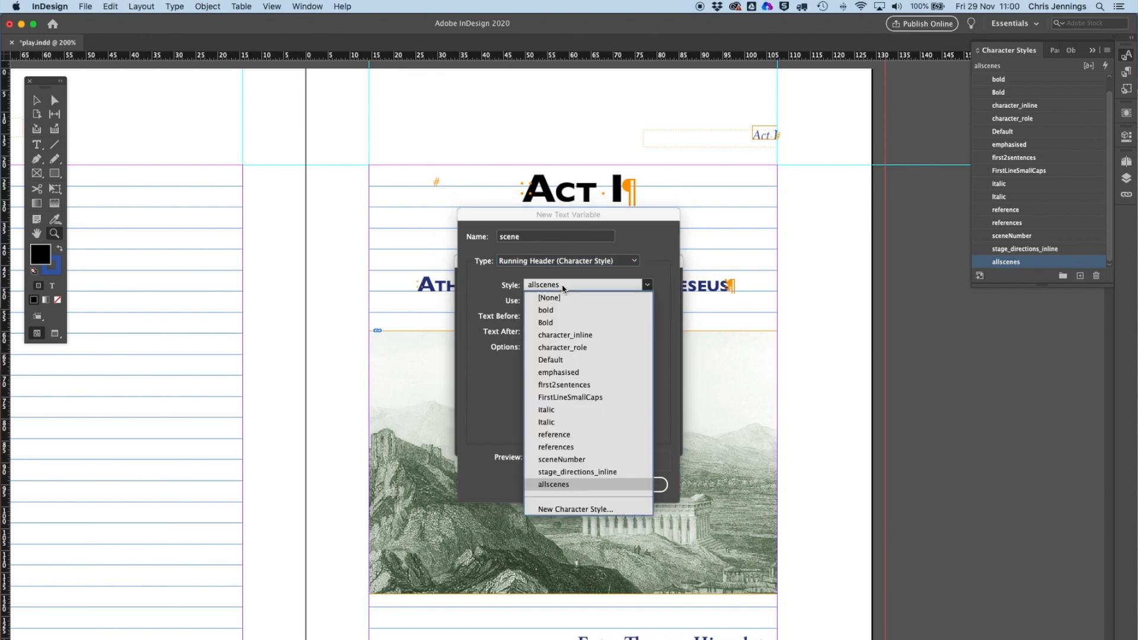
{"action": "left_click", "coordinate": [564, 287]}
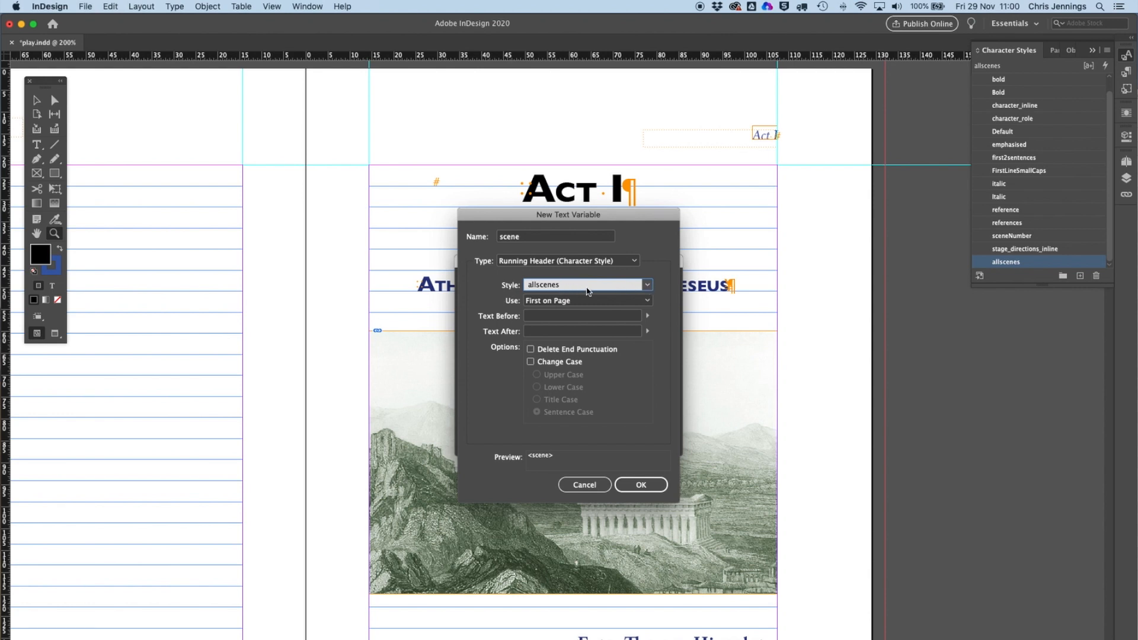
{"action": "left_click", "coordinate": [630, 486]}
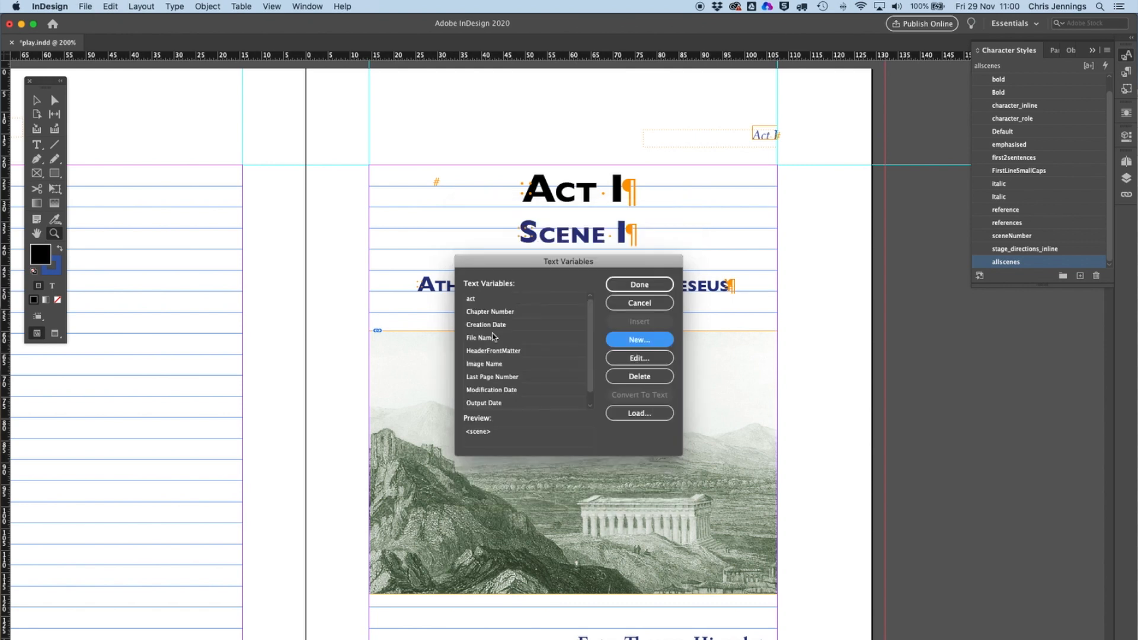
{"action": "left_click", "coordinate": [640, 285]}
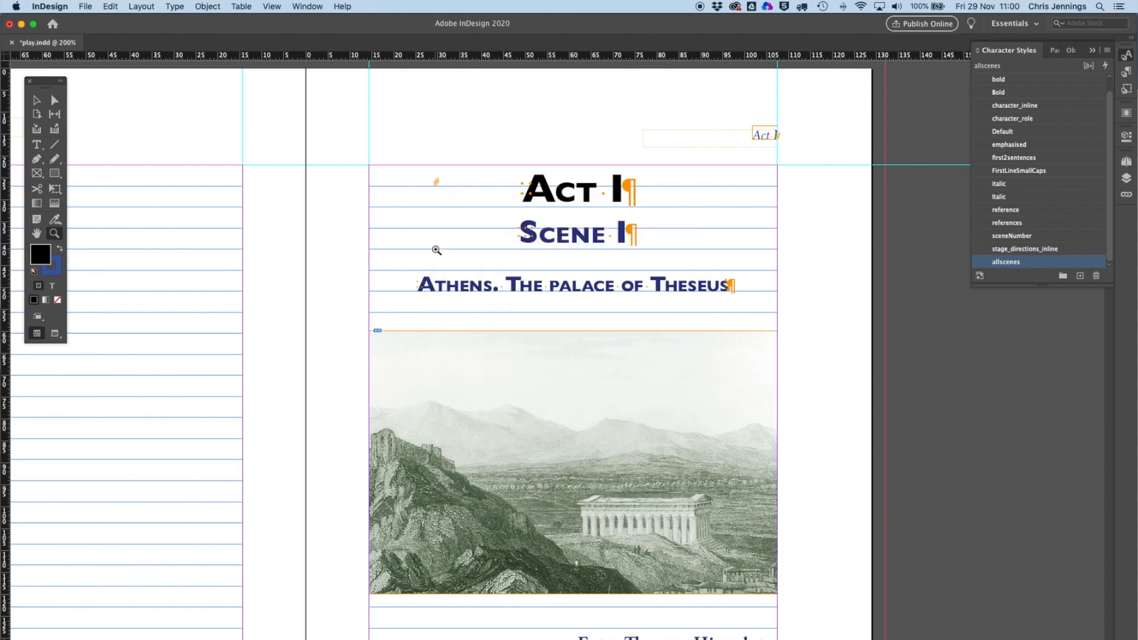
Start a document-wide find and replace that looks for text in the firstscene paragraph style
{"action": "scroll", "coordinate": [437, 250], "scroll_direction": "right", "scroll_amount": 2}
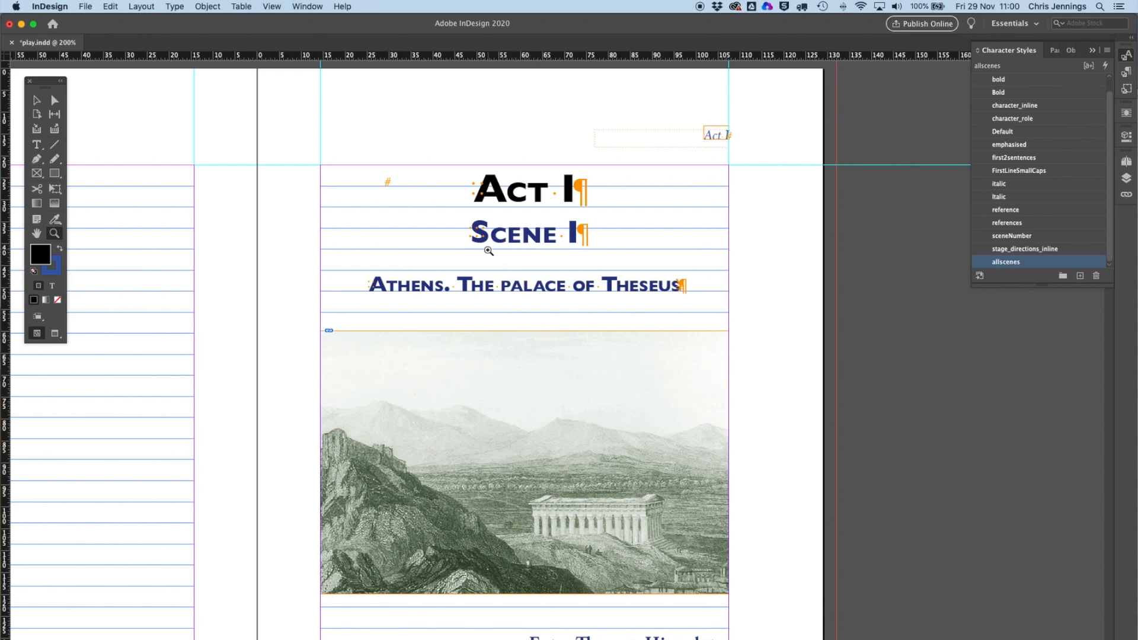
{"action": "key", "text": "super+f"}
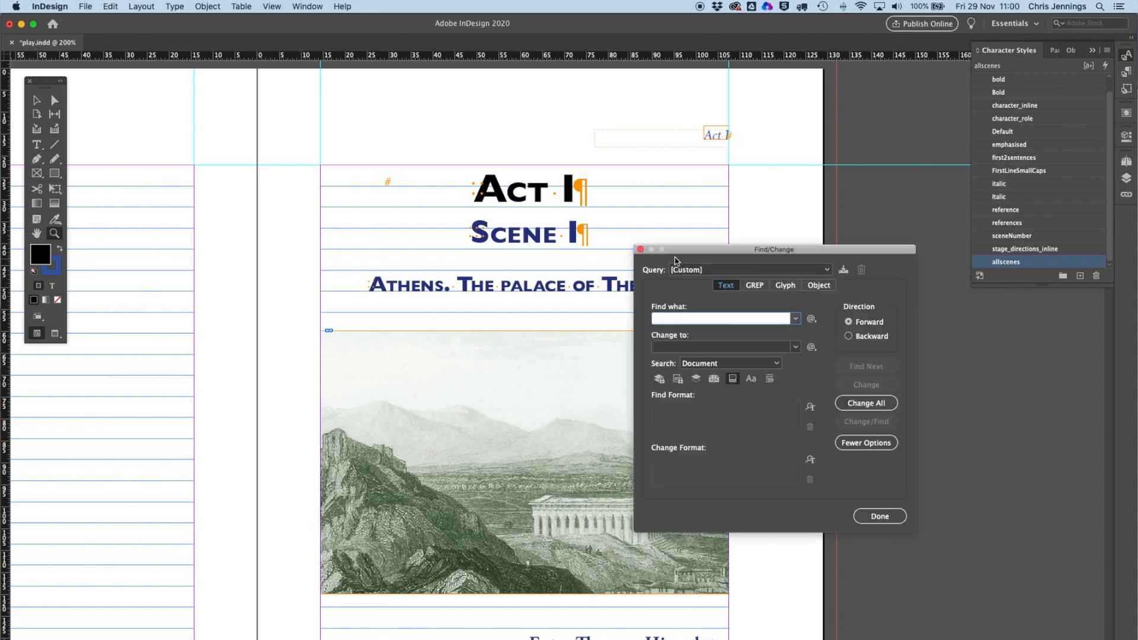
{"action": "left_click_drag", "start_coordinate": [741, 255], "coordinate": [303, 112]}
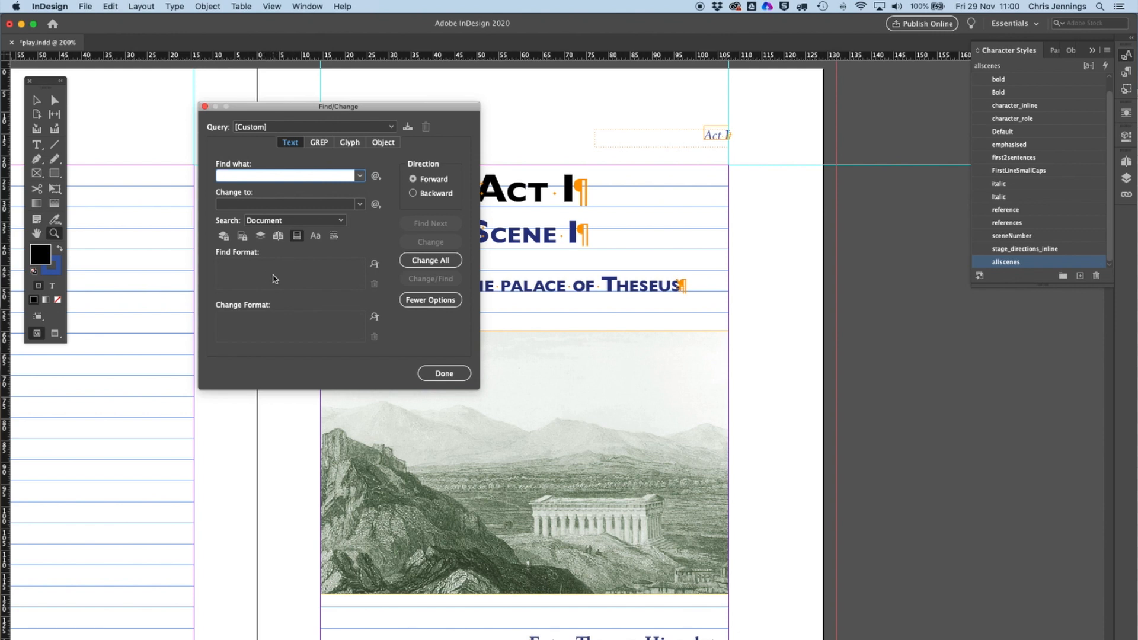
{"action": "left_click", "coordinate": [375, 266]}
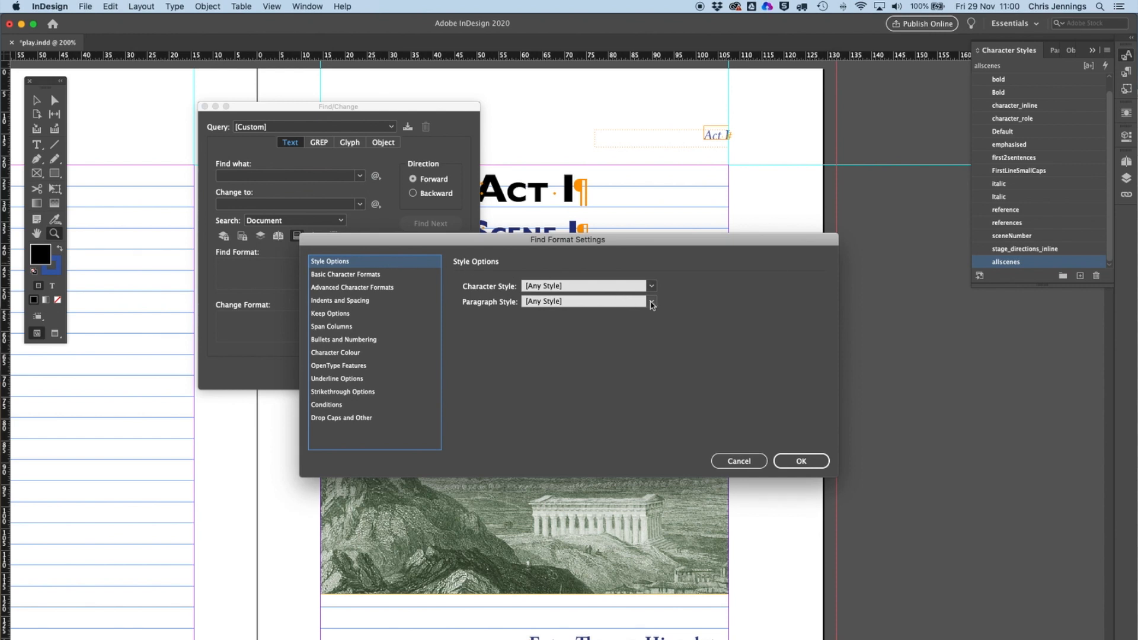
{"action": "left_click", "coordinate": [652, 303]}
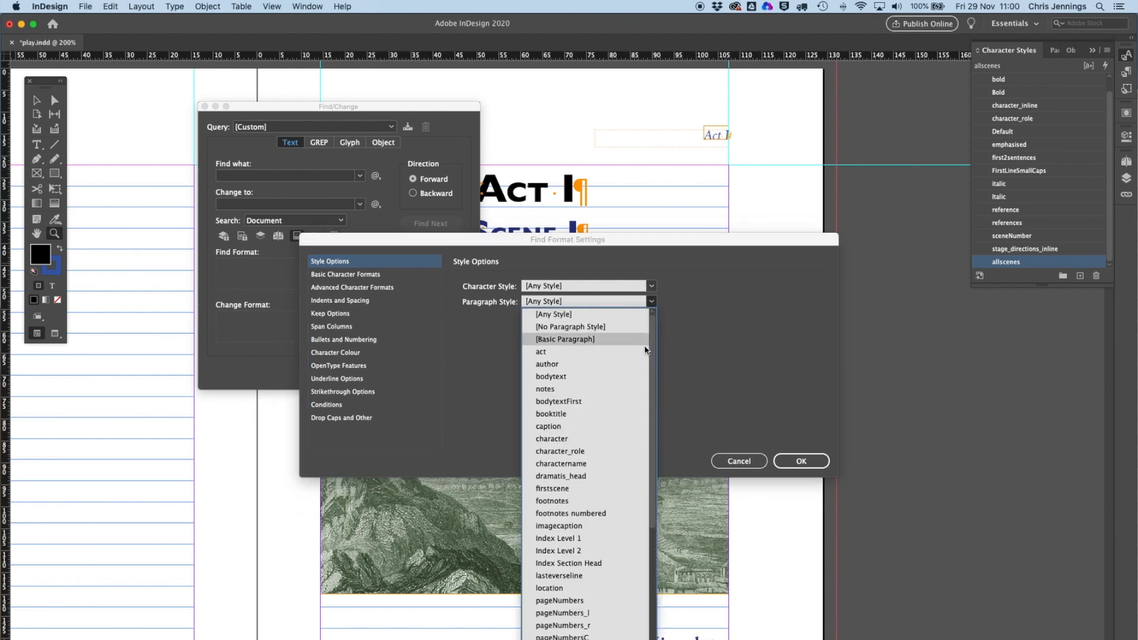
{"action": "left_click", "coordinate": [582, 489]}
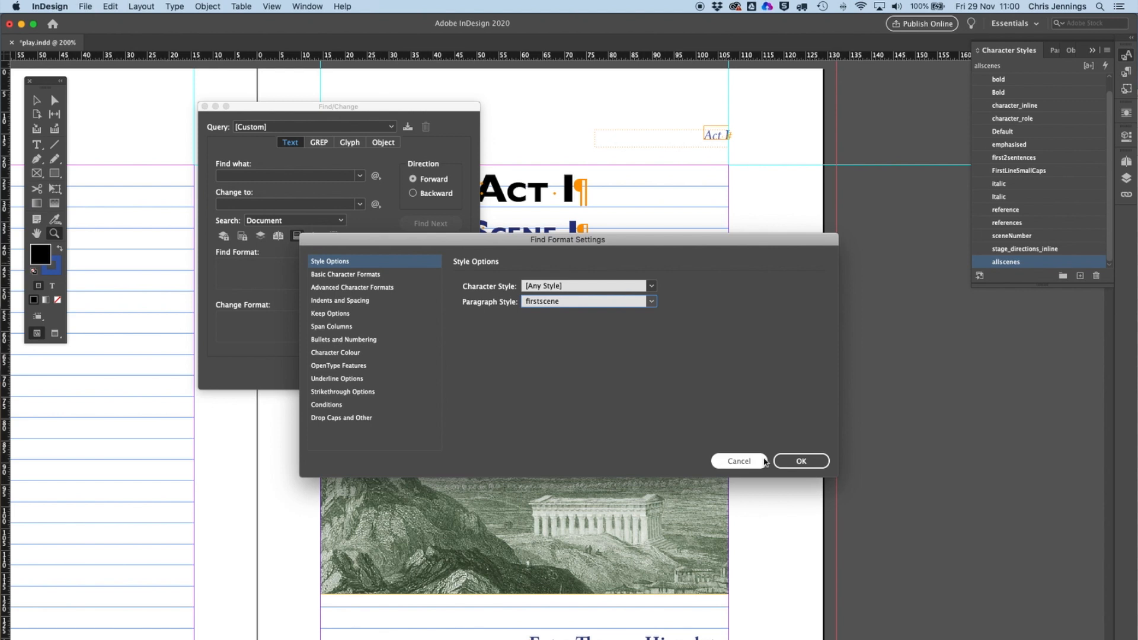
{"action": "left_click", "coordinate": [793, 462]}
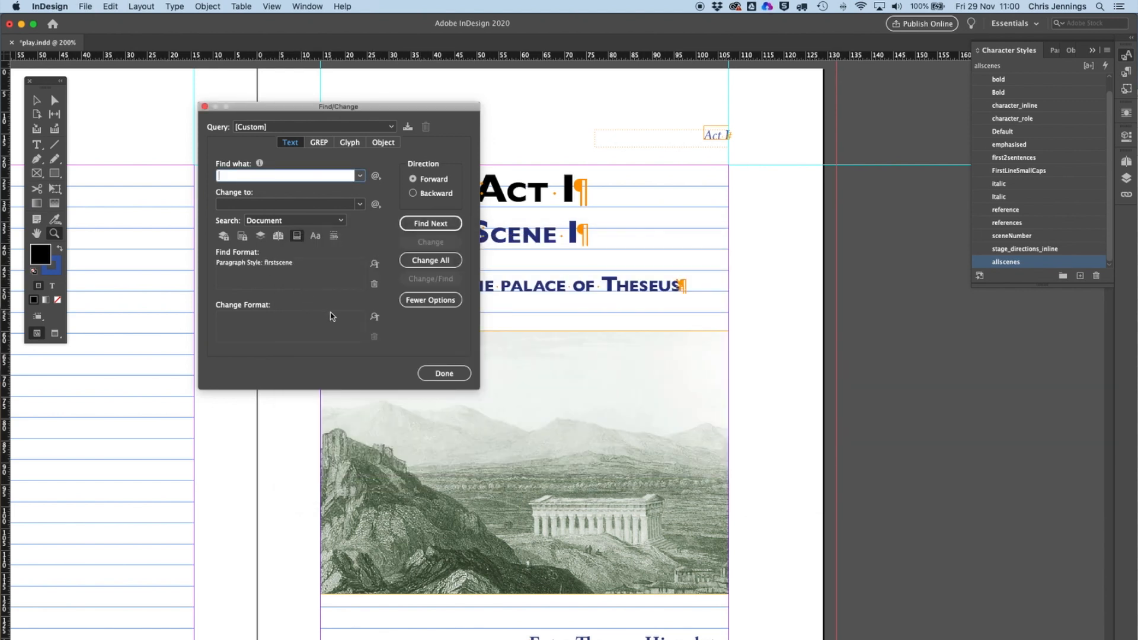
Set the replacement format to the allscenes character style and apply it to all firstscene headings in the document
{"action": "left_click", "coordinate": [373, 319]}
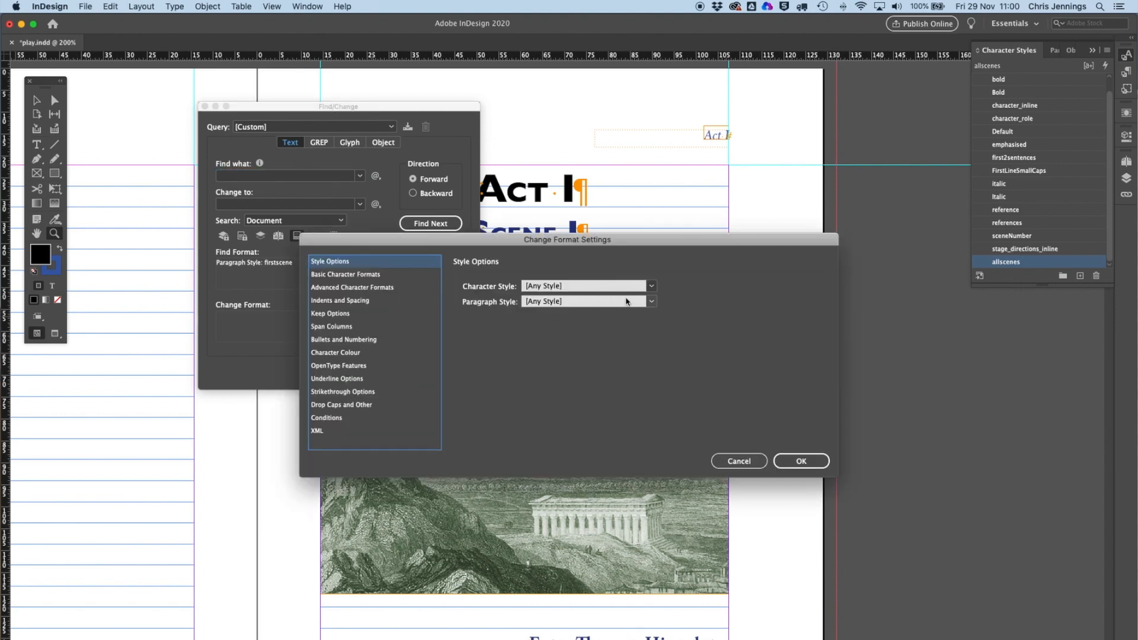
{"action": "left_click", "coordinate": [652, 287]}
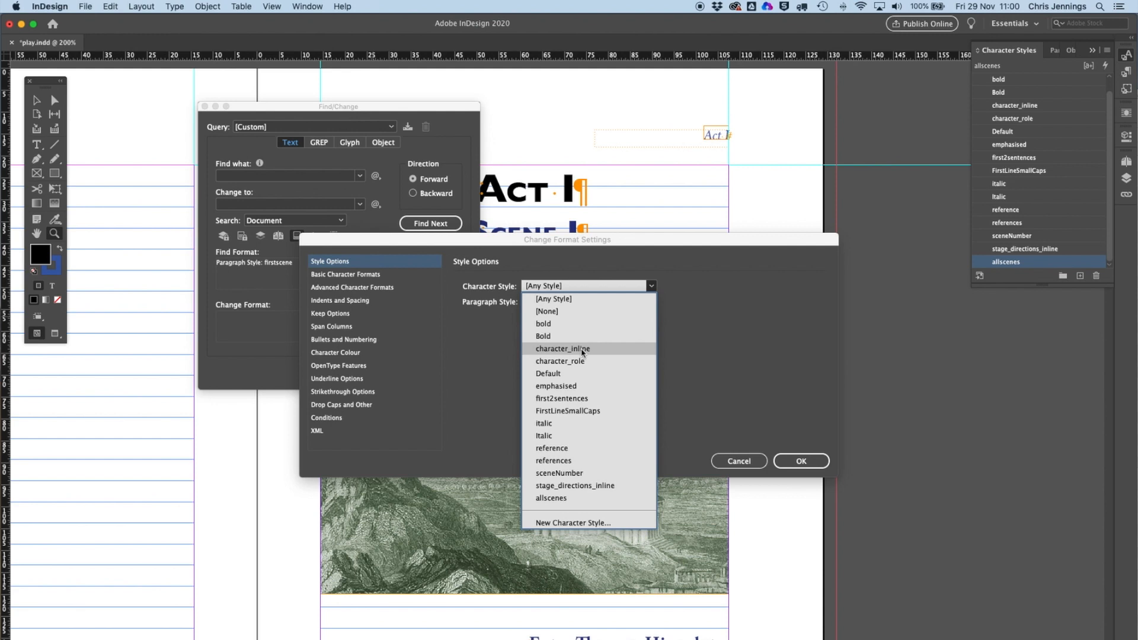
{"action": "left_click", "coordinate": [554, 498]}
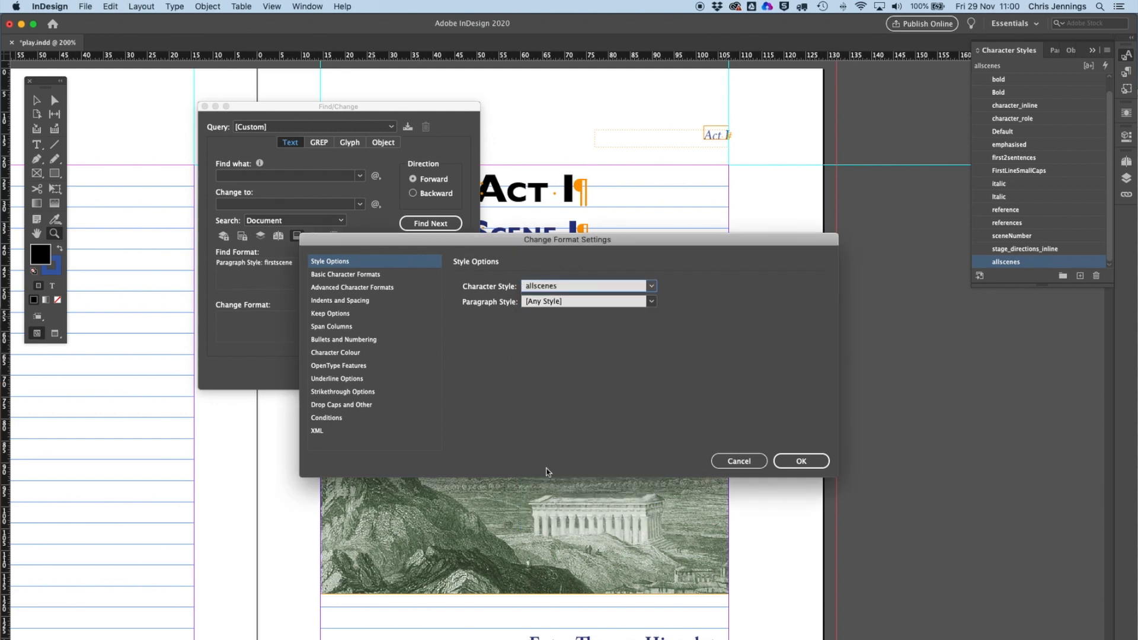
{"action": "left_click", "coordinate": [794, 461]}
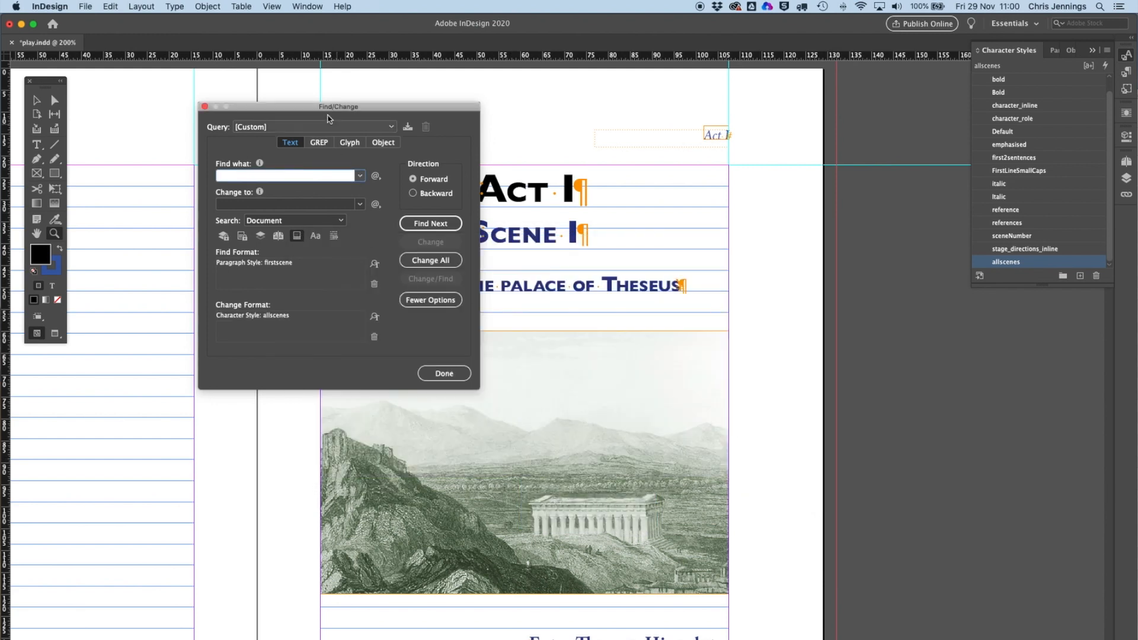
{"action": "left_click_drag", "start_coordinate": [303, 110], "coordinate": [365, 135]}
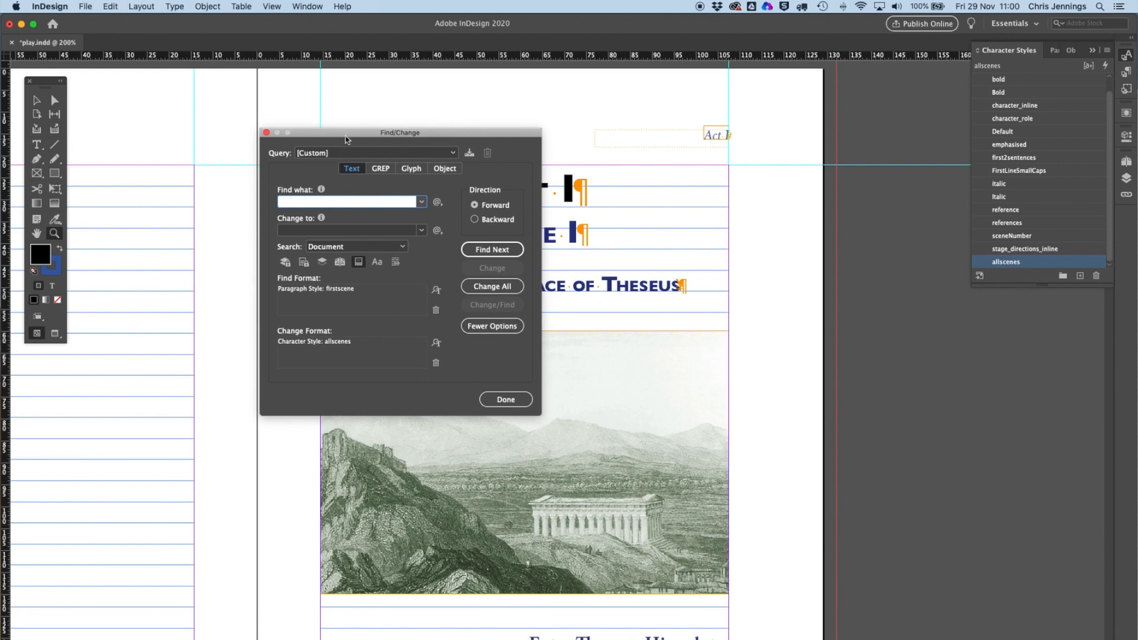
{"action": "left_click_drag", "start_coordinate": [347, 140], "coordinate": [345, 139]}
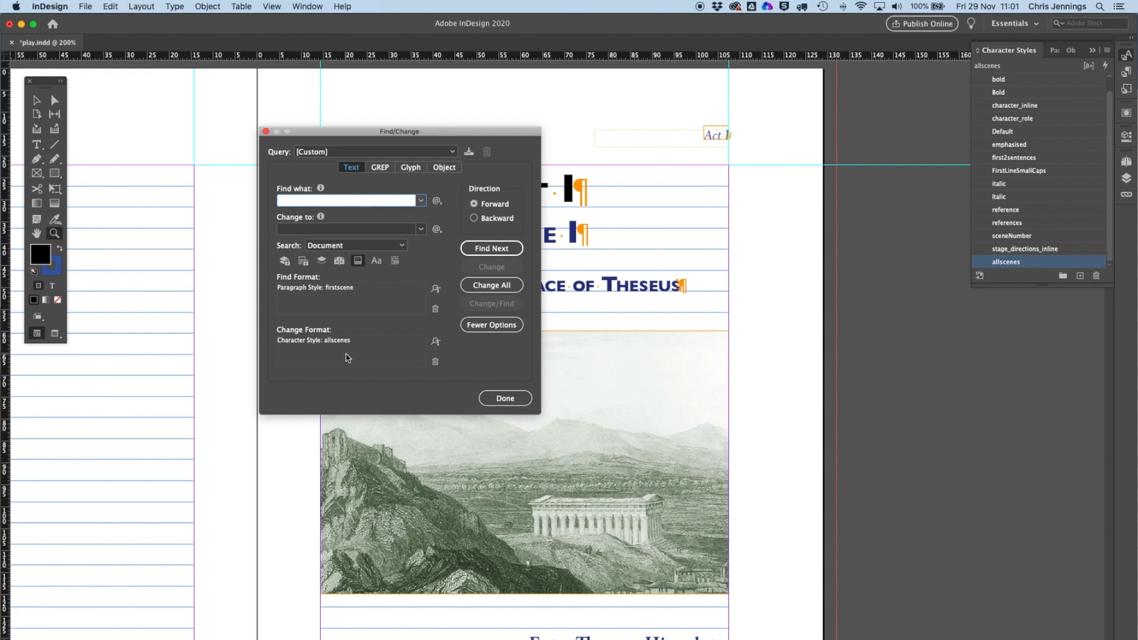
{"action": "left_click", "coordinate": [485, 287]}
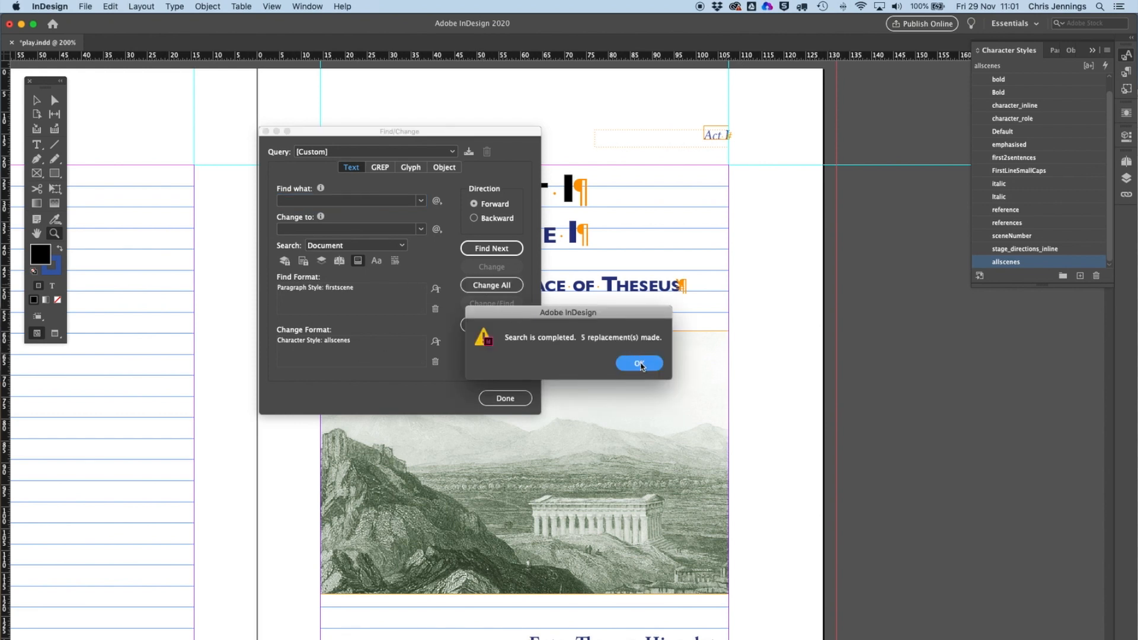
{"action": "left_click", "coordinate": [639, 364]}
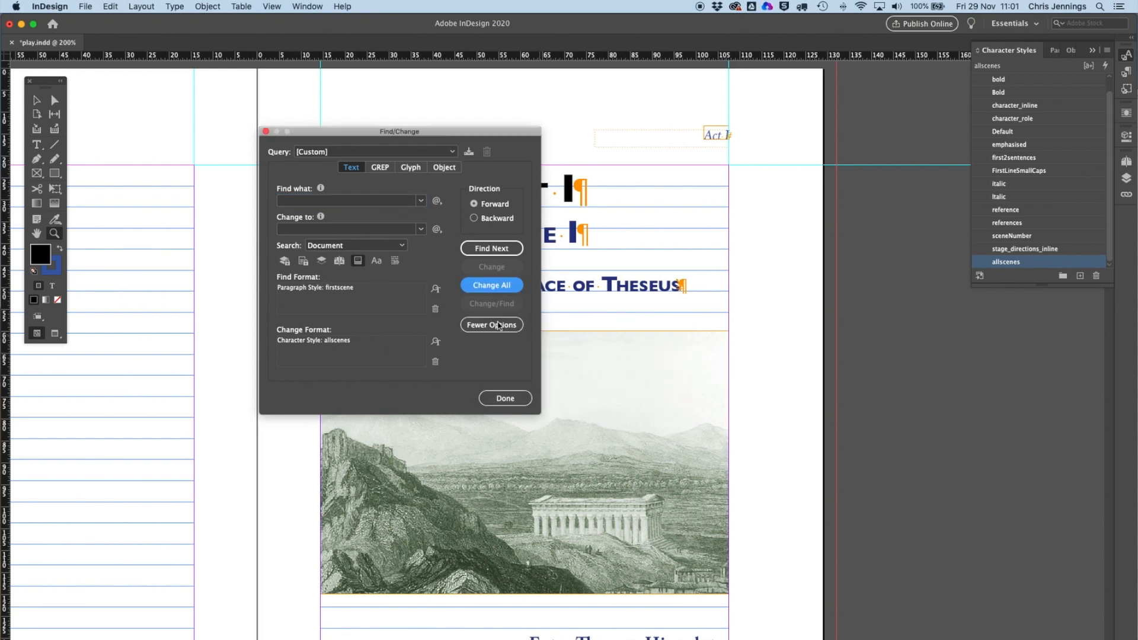
Change the searched paragraph style to scene, apply allscenes to all its occurrences, and close the find and replace dialog
{"action": "left_click", "coordinate": [358, 296]}
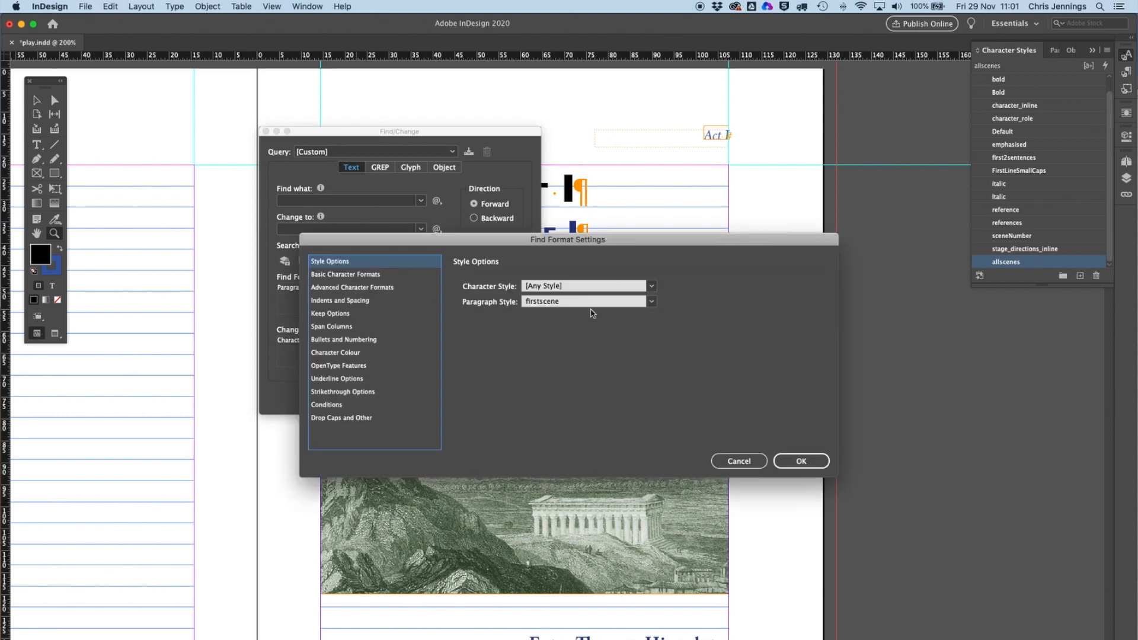
{"action": "left_click", "coordinate": [651, 303]}
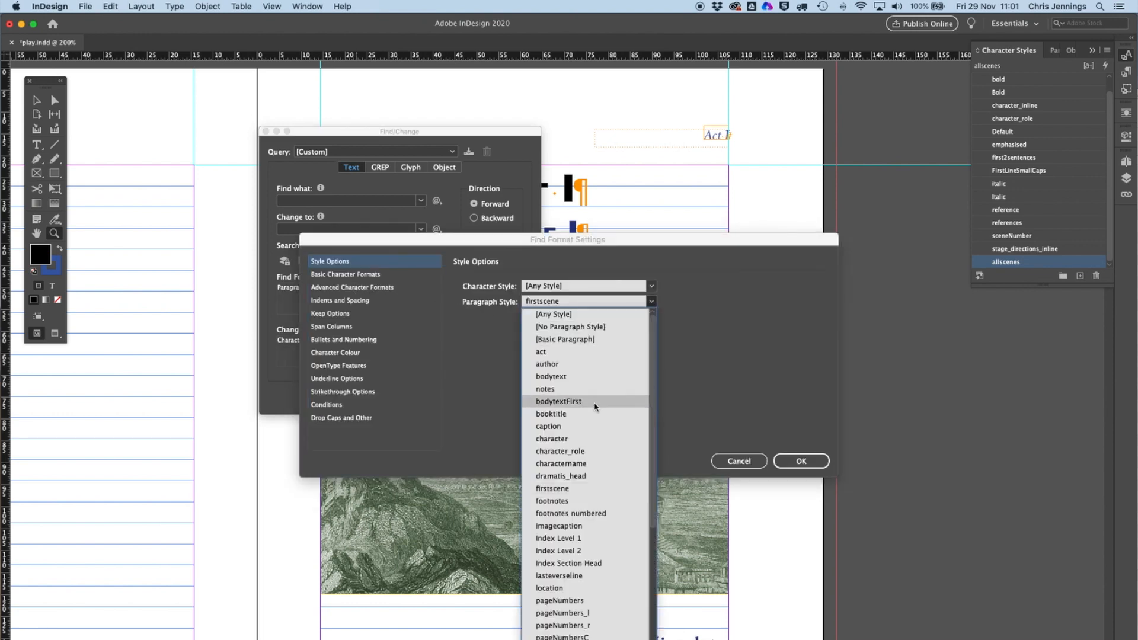
{"action": "scroll", "coordinate": [592, 433], "scroll_direction": "down", "scroll_amount": 3}
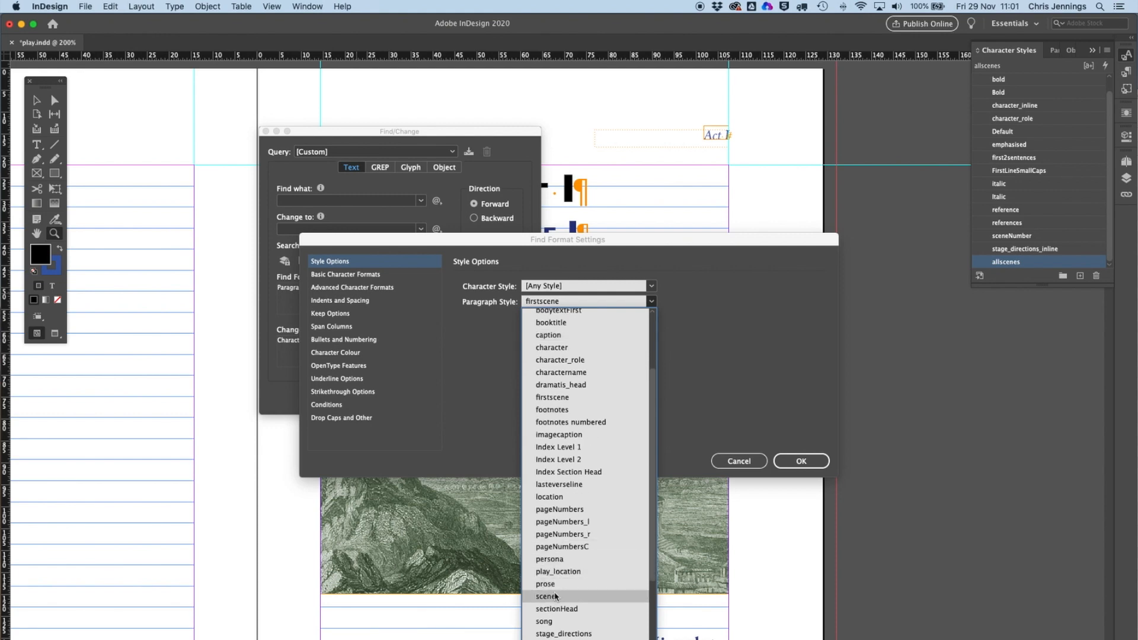
{"action": "left_click", "coordinate": [593, 596]}
{"action": "left_click", "coordinate": [801, 461]}
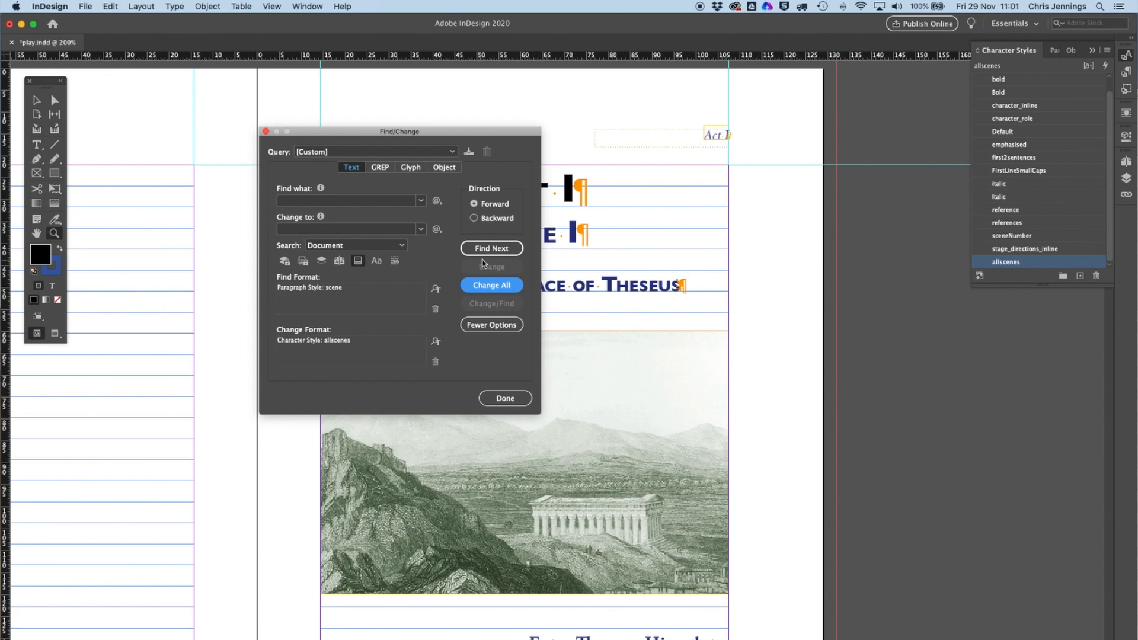
{"action": "left_click", "coordinate": [489, 287]}
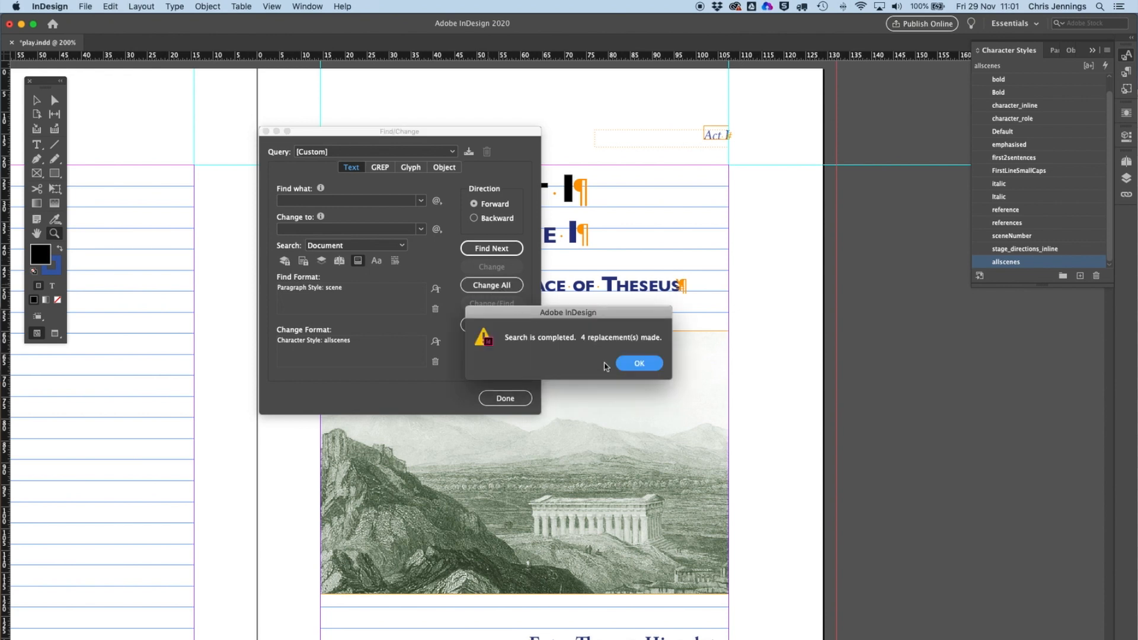
{"action": "left_click", "coordinate": [630, 362]}
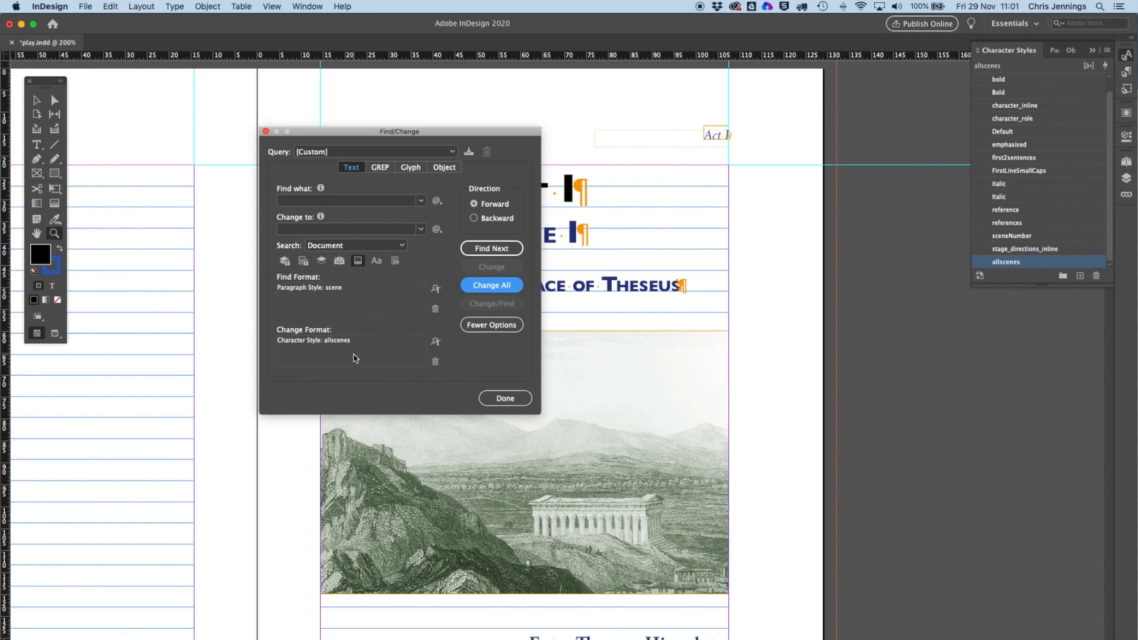
{"action": "left_click", "coordinate": [506, 399]}
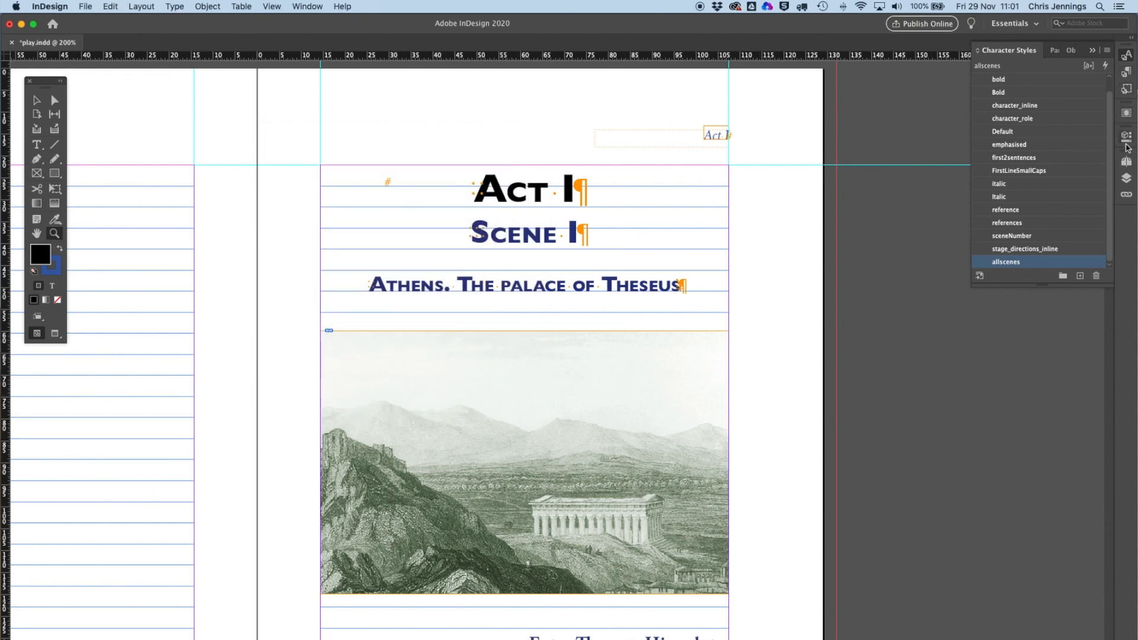
On the right-hand A-Master page, narrow the act variable's text frame and move it inward from the outer margin
{"action": "left_click", "coordinate": [1127, 165]}
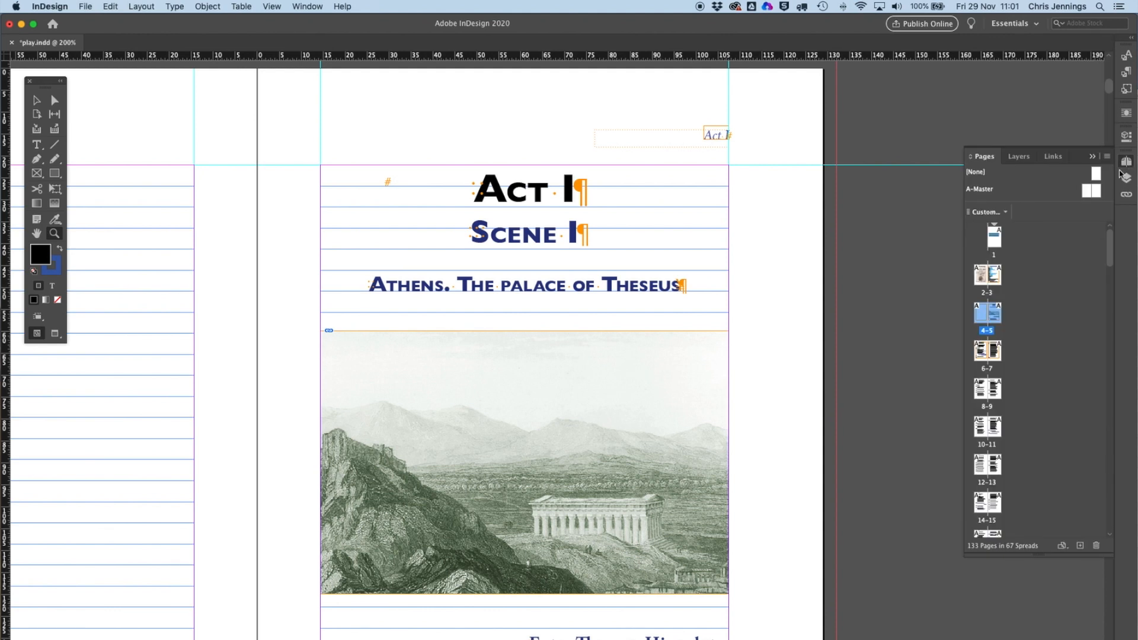
{"action": "double_click", "coordinate": [1098, 190]}
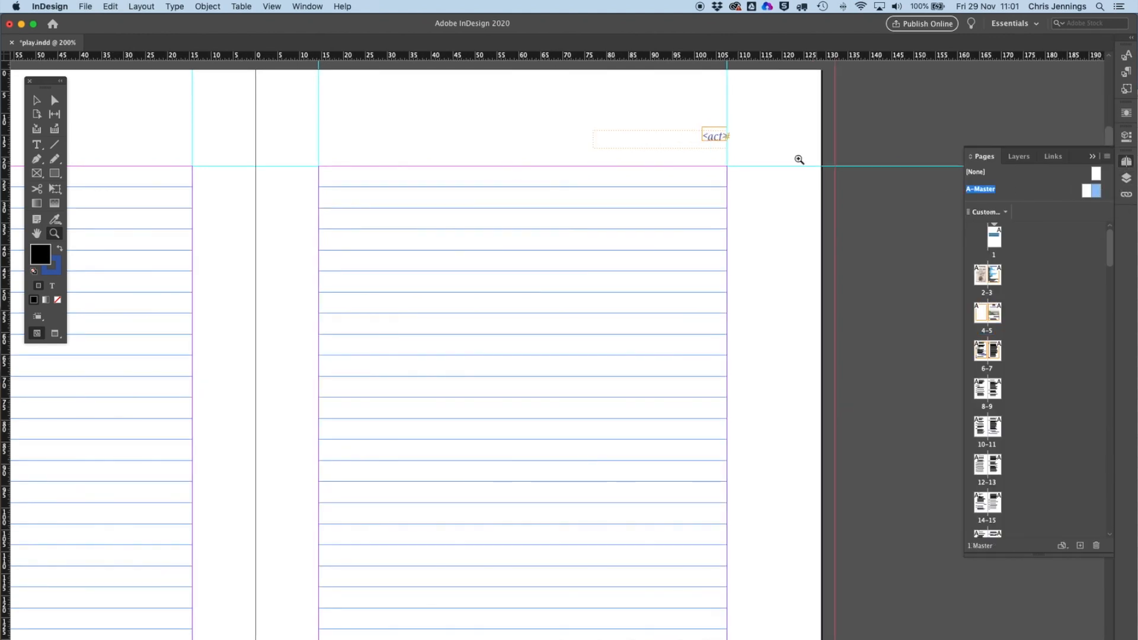
{"action": "left_click", "coordinate": [676, 152]}
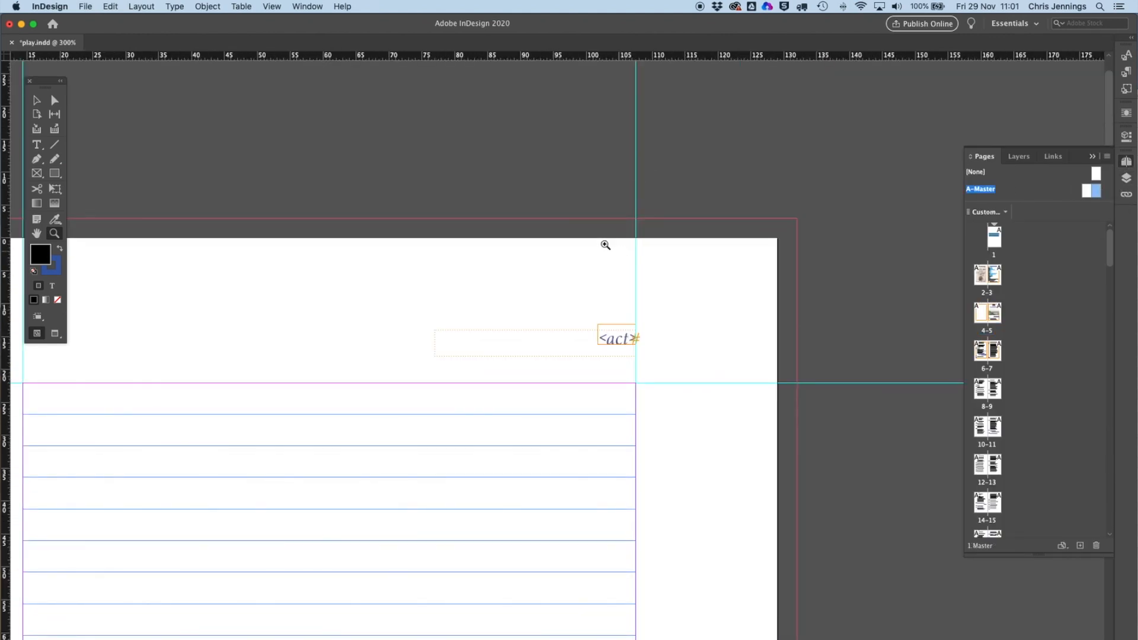
{"action": "left_click", "coordinate": [37, 100]}
{"action": "left_click", "coordinate": [530, 356]}
{"action": "left_click_drag", "start_coordinate": [436, 357], "coordinate": [534, 340]}
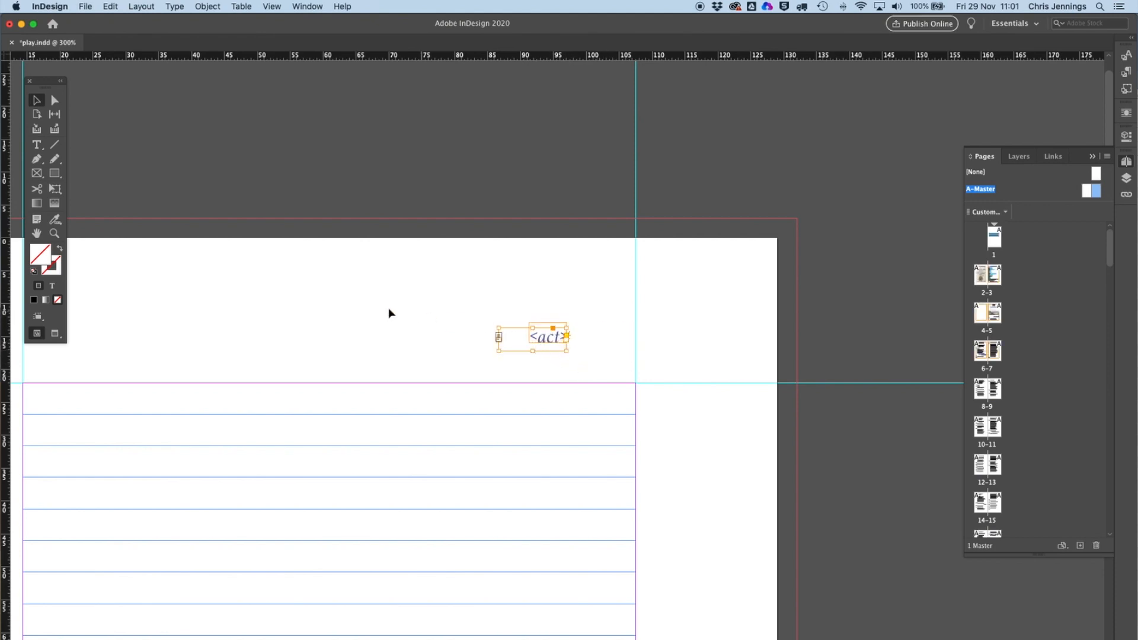
Draw a small text frame above the act frame against the outer margin, and move it just below the top margin
{"action": "left_click", "coordinate": [37, 145]}
{"action": "left_click_drag", "start_coordinate": [560, 271], "coordinate": [635, 295]}
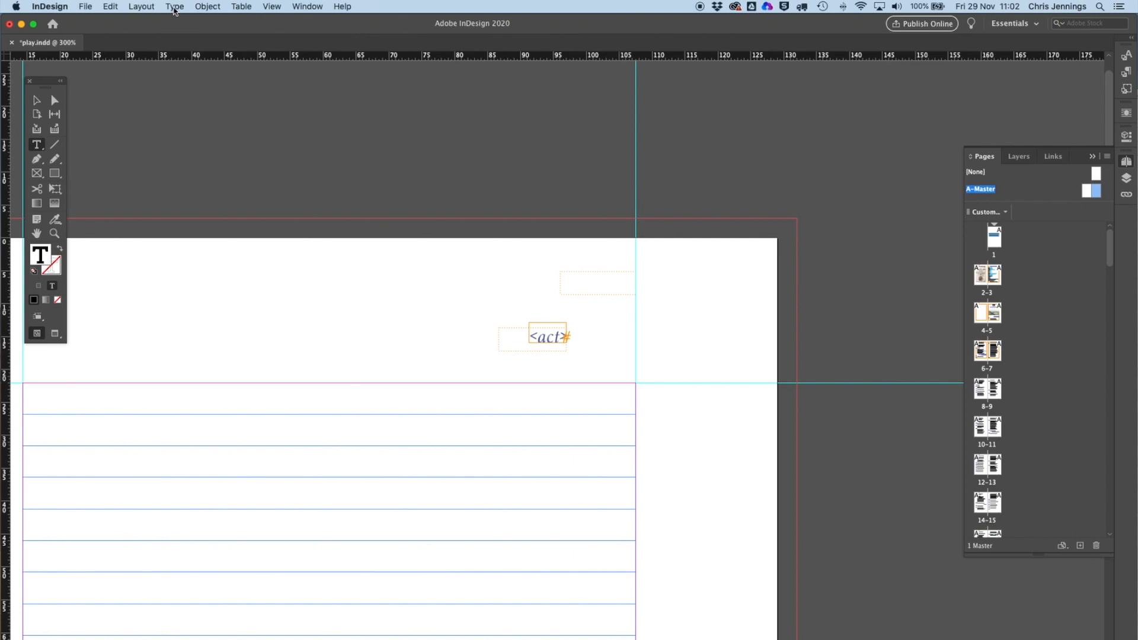
{"action": "left_click", "coordinate": [37, 101]}
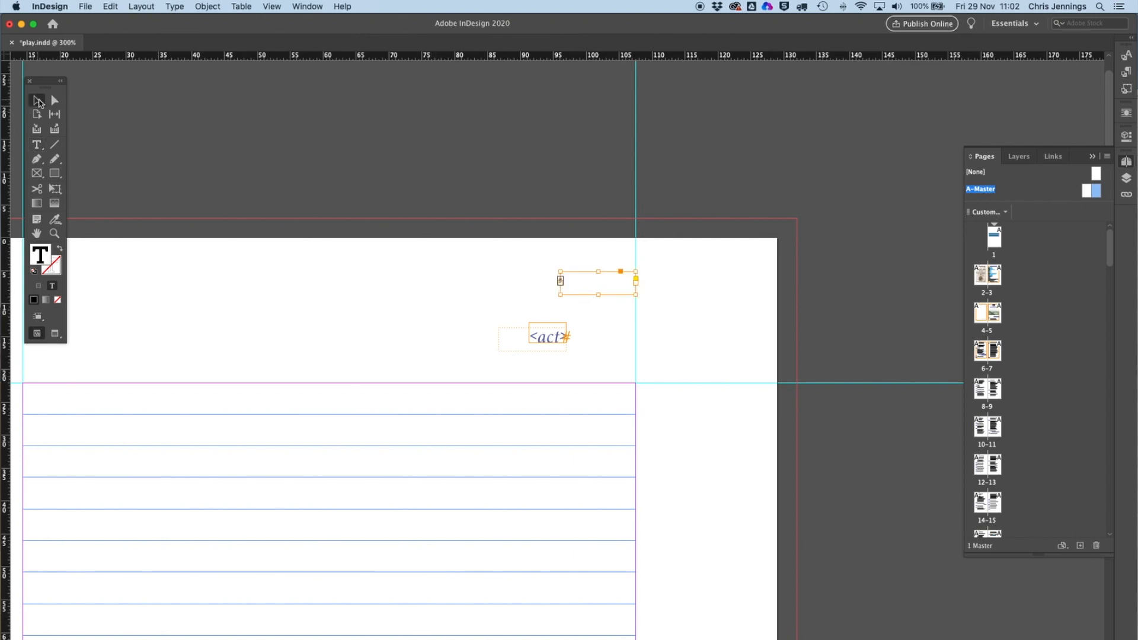
{"action": "left_click_drag", "start_coordinate": [621, 295], "coordinate": [602, 407]}
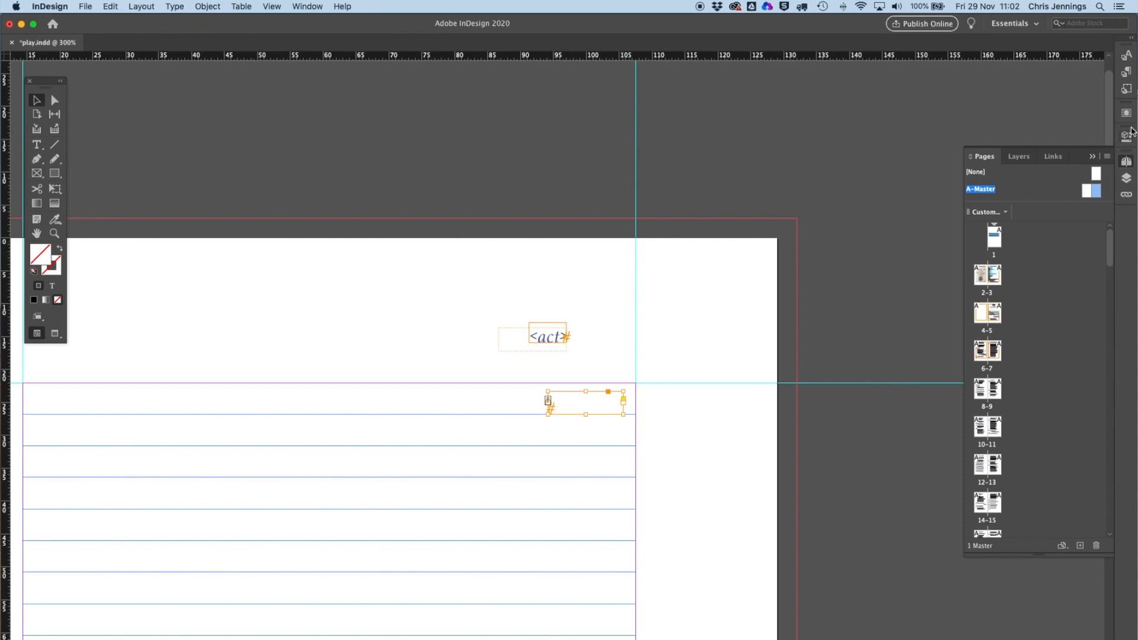
Apply the pageNumbers_r paragraph style to the new empty text frame and place the text cursor inside it
{"action": "left_click", "coordinate": [1127, 73]}
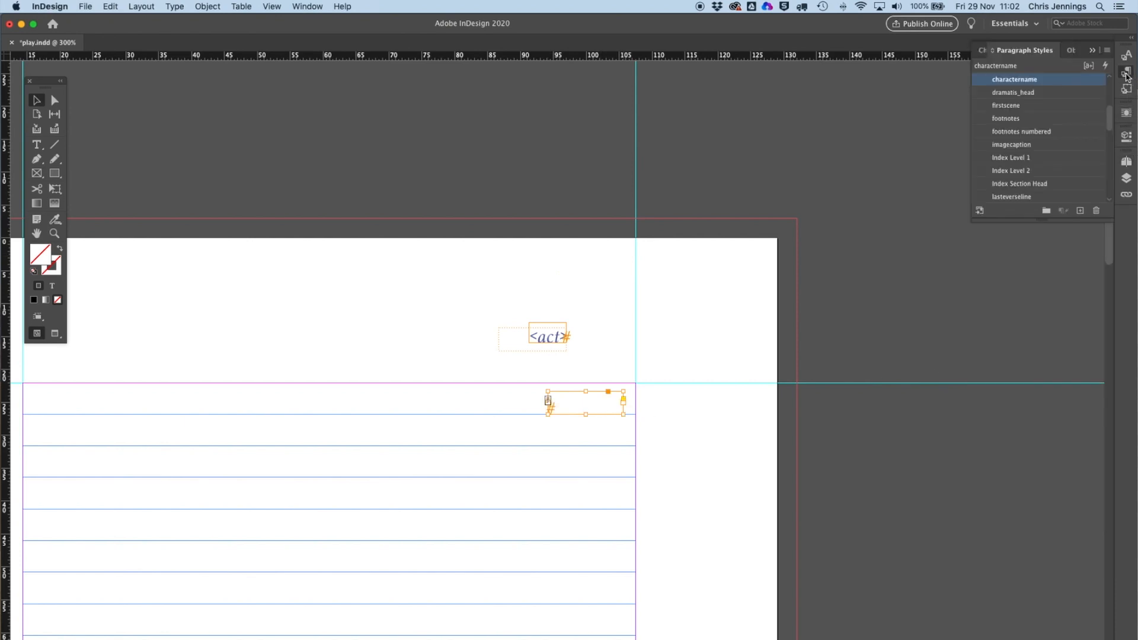
{"action": "scroll", "coordinate": [1067, 166], "scroll_direction": "down", "scroll_amount": 10}
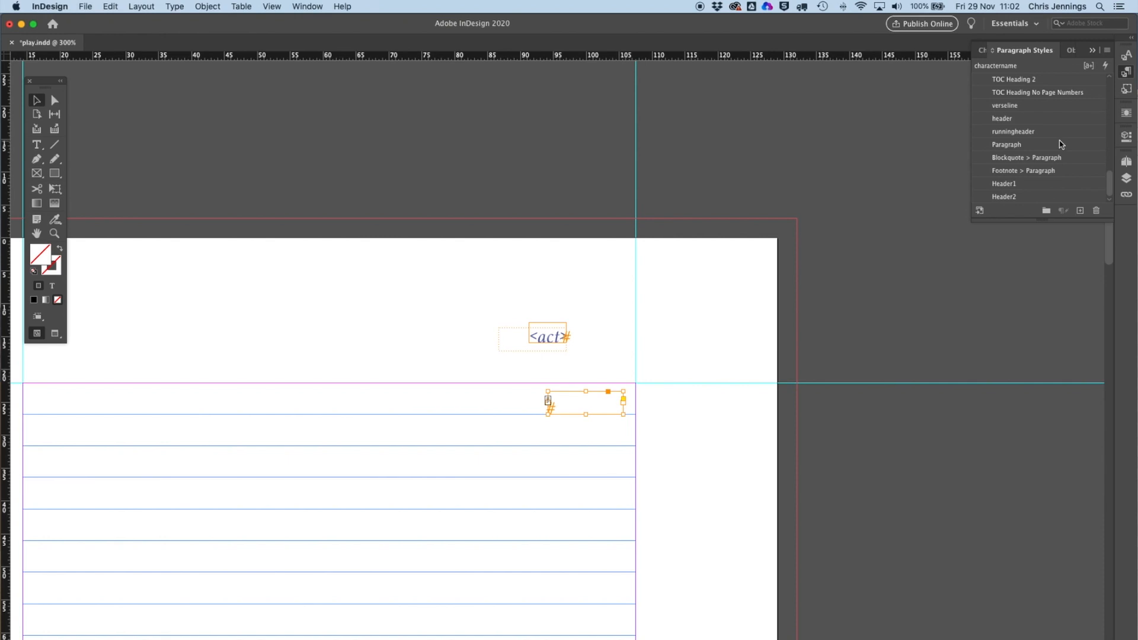
{"action": "scroll", "coordinate": [1060, 145], "scroll_direction": "up", "scroll_amount": 7}
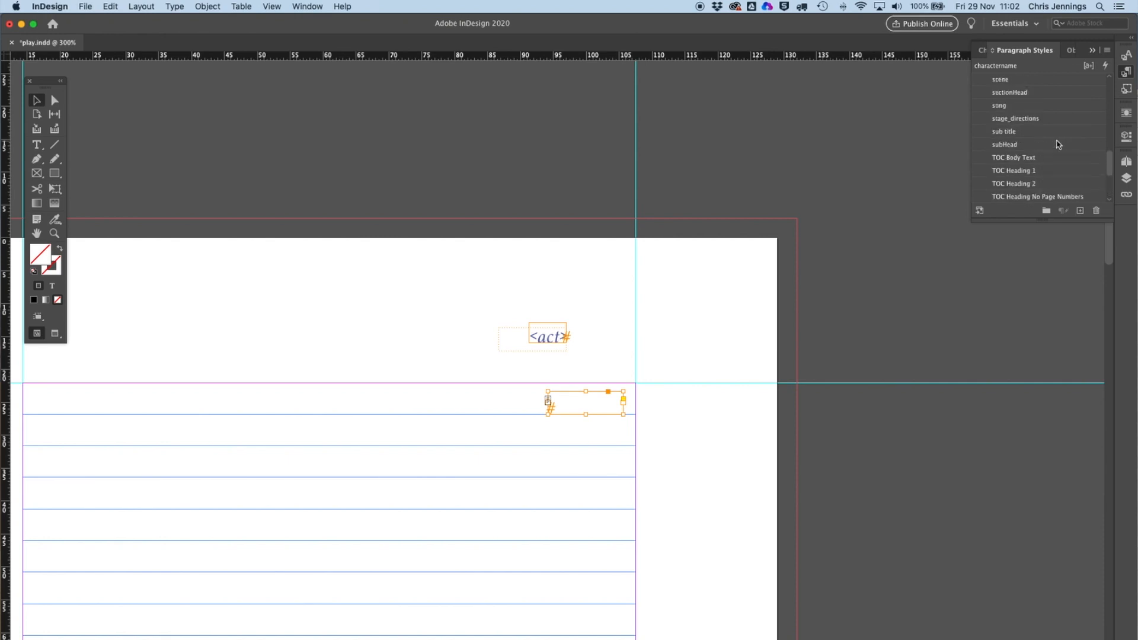
{"action": "scroll", "coordinate": [1059, 145], "scroll_direction": "up", "scroll_amount": 3}
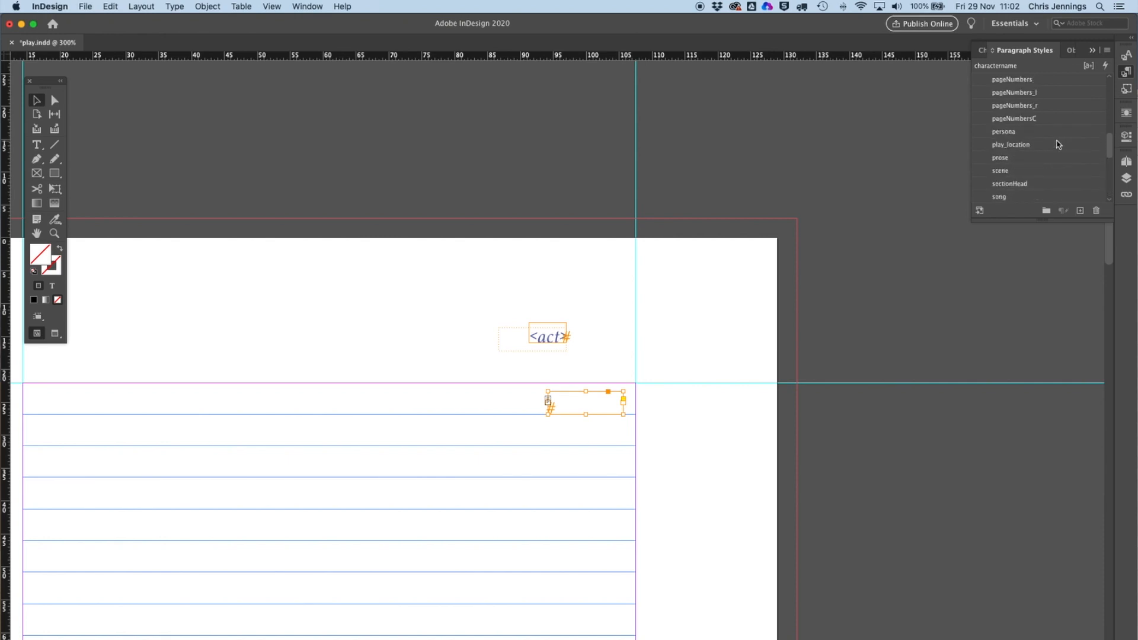
{"action": "left_click", "coordinate": [1029, 105]}
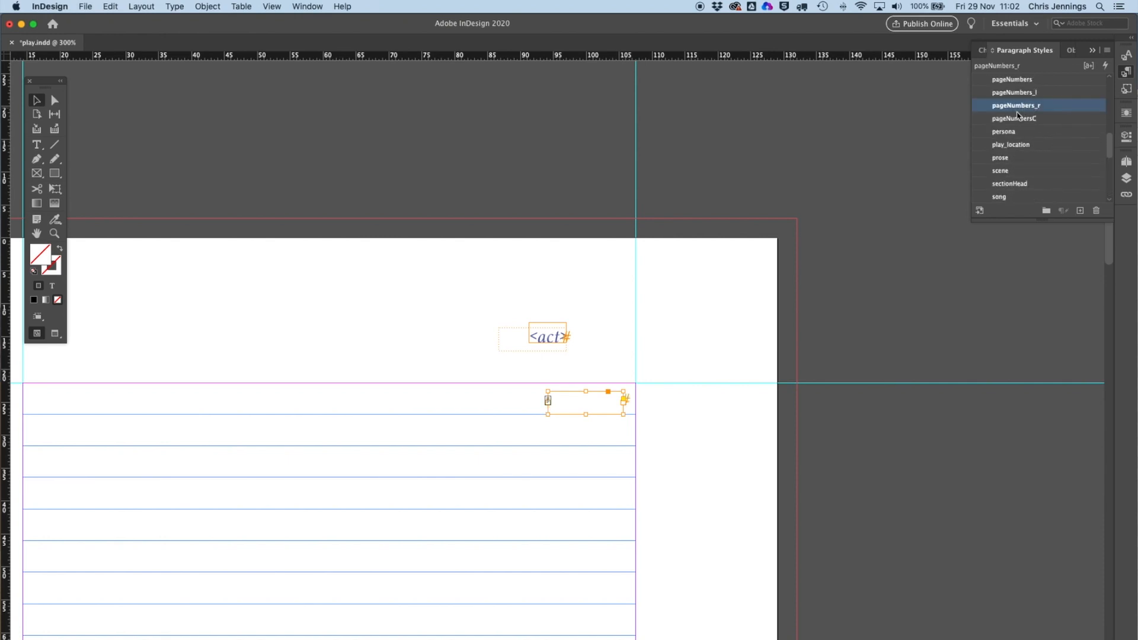
{"action": "double_click", "coordinate": [583, 402]}
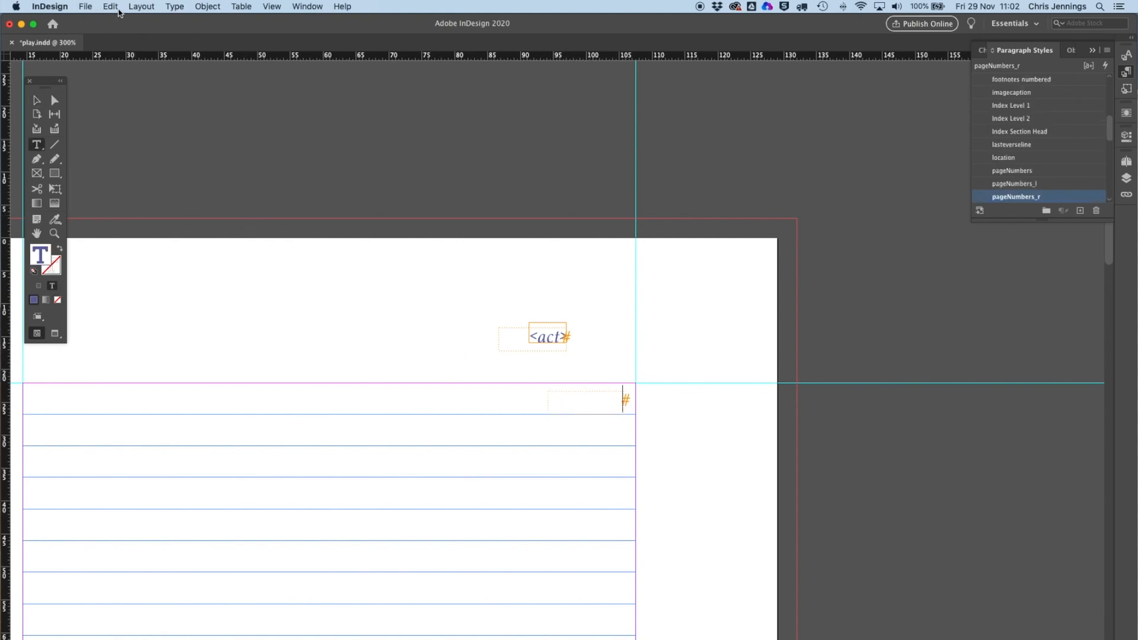
Insert the scene text variable into the empty text frame below the act variable
{"action": "left_click", "coordinate": [175, 6]}
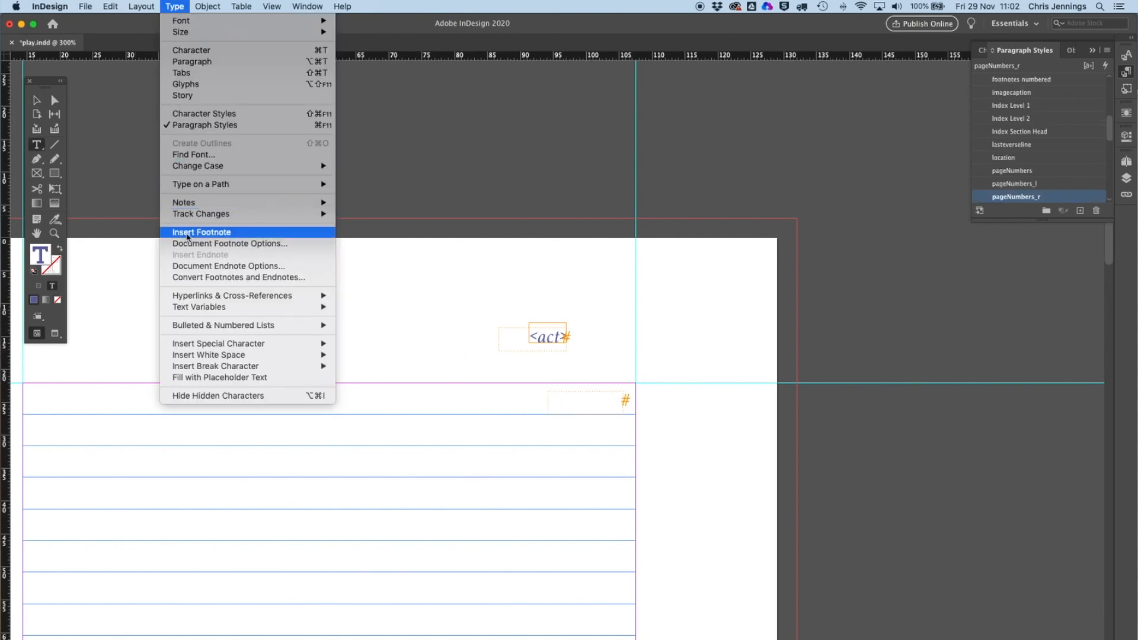
{"action": "mouse_move", "coordinate": [196, 306]}
{"action": "mouse_move", "coordinate": [364, 320]}
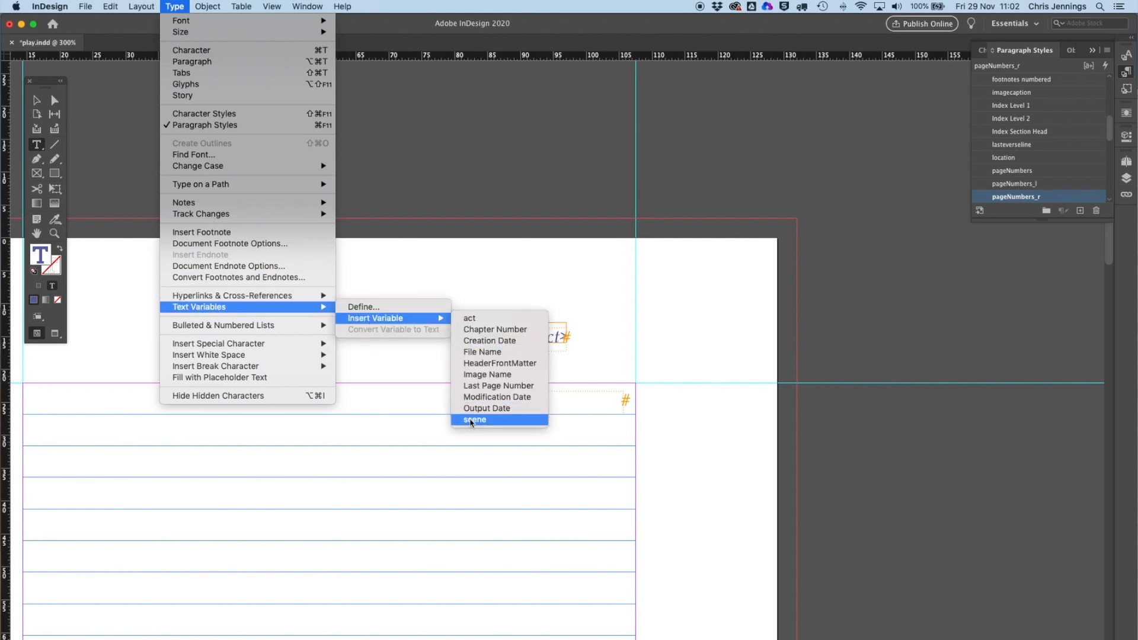
{"action": "left_click", "coordinate": [484, 423]}
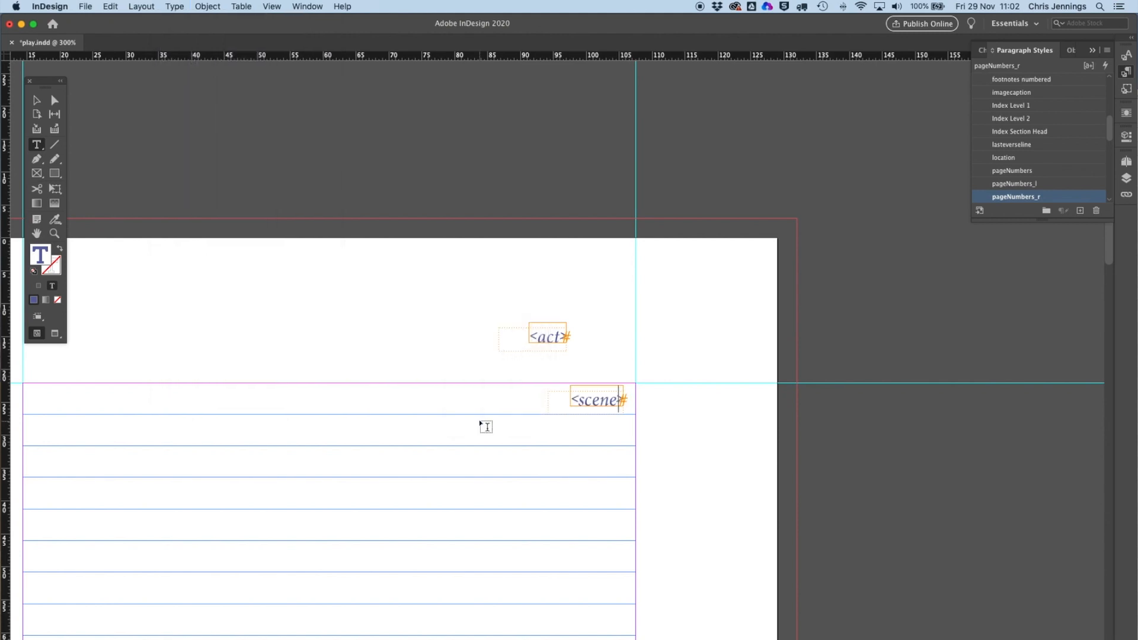
{"action": "left_click", "coordinate": [36, 100]}
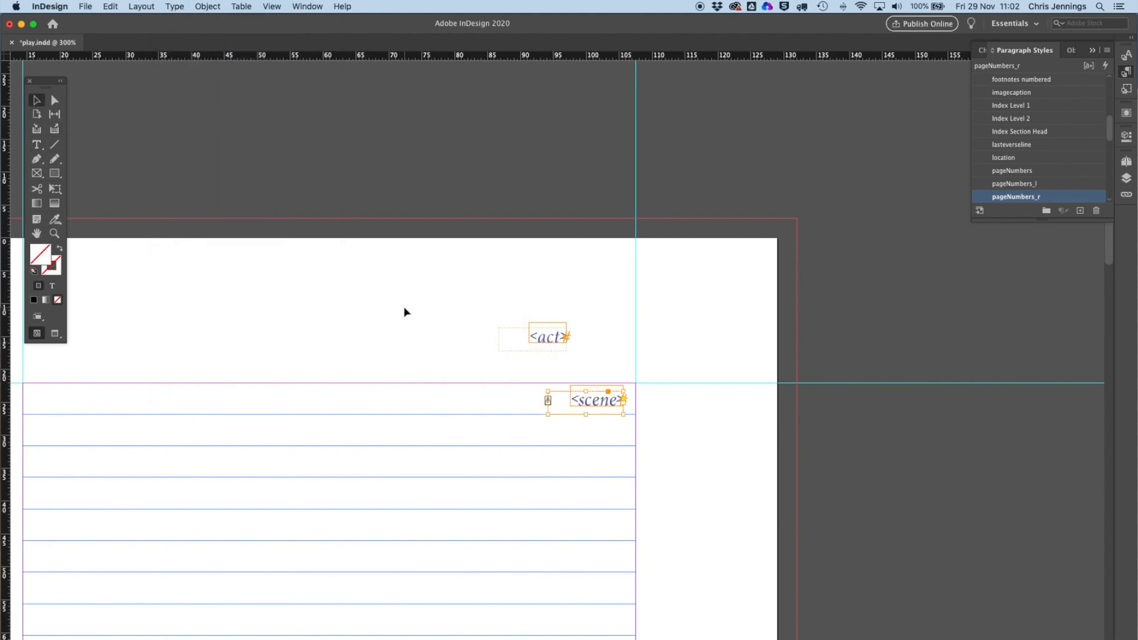
Line up the act and scene frames side by side just above the top margin, with the scene frame against the outer margin
{"action": "left_click_drag", "start_coordinate": [545, 401], "coordinate": [538, 358]}
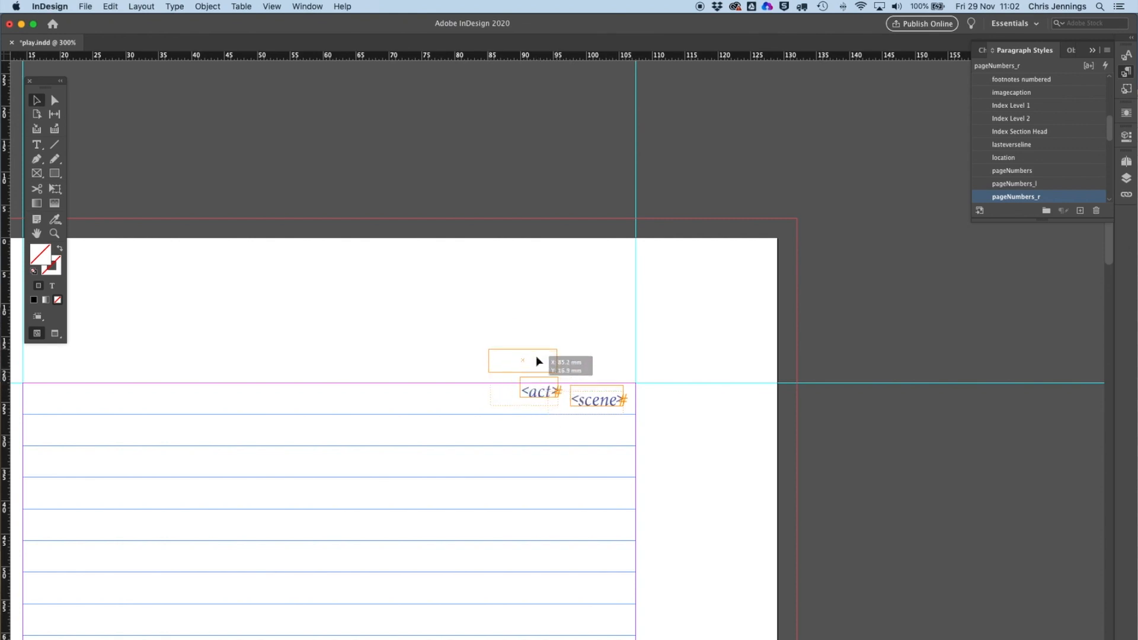
{"action": "left_click_drag", "start_coordinate": [590, 399], "coordinate": [585, 357]}
{"action": "left_click", "coordinate": [504, 341]}
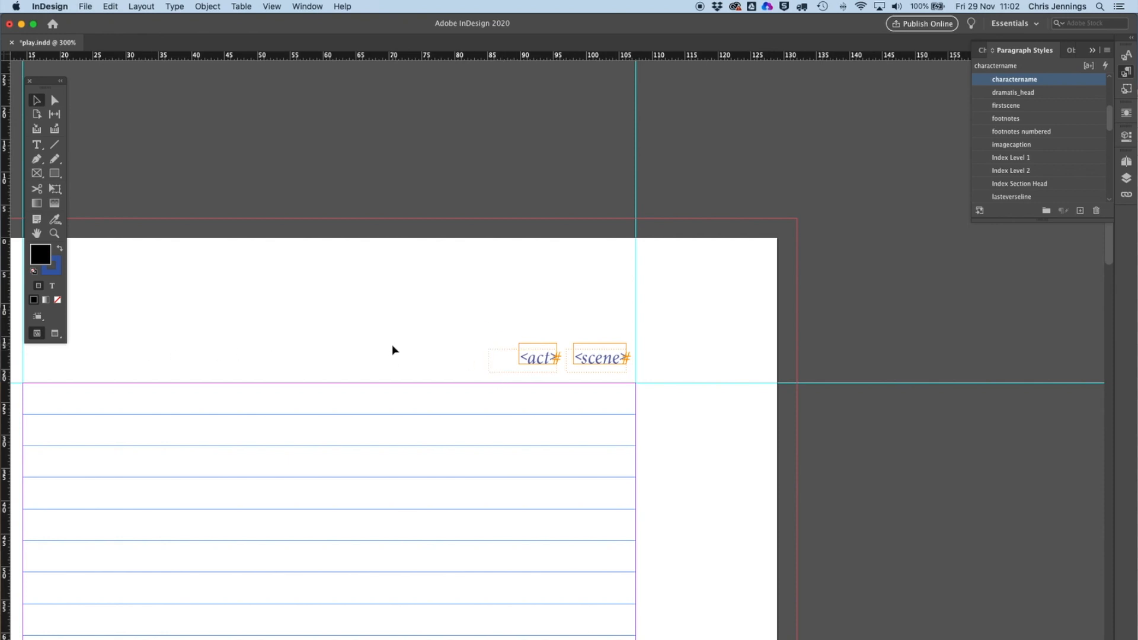
{"action": "left_click_drag", "start_coordinate": [591, 360], "coordinate": [551, 358]}
{"action": "left_click", "coordinate": [543, 358]}
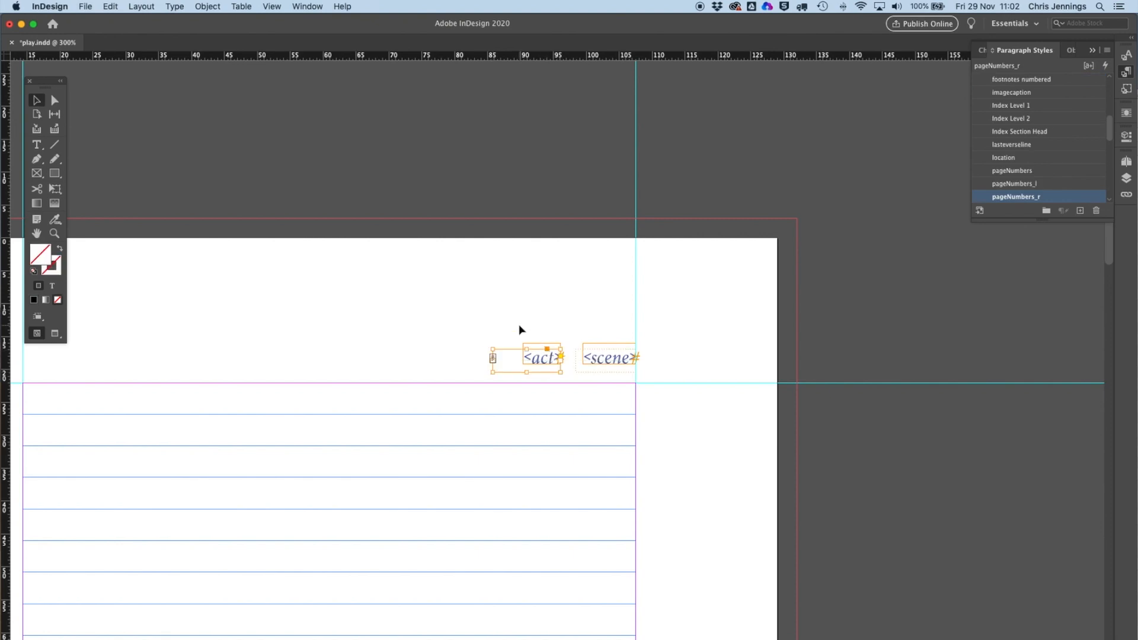
{"action": "left_click", "coordinate": [513, 344]}
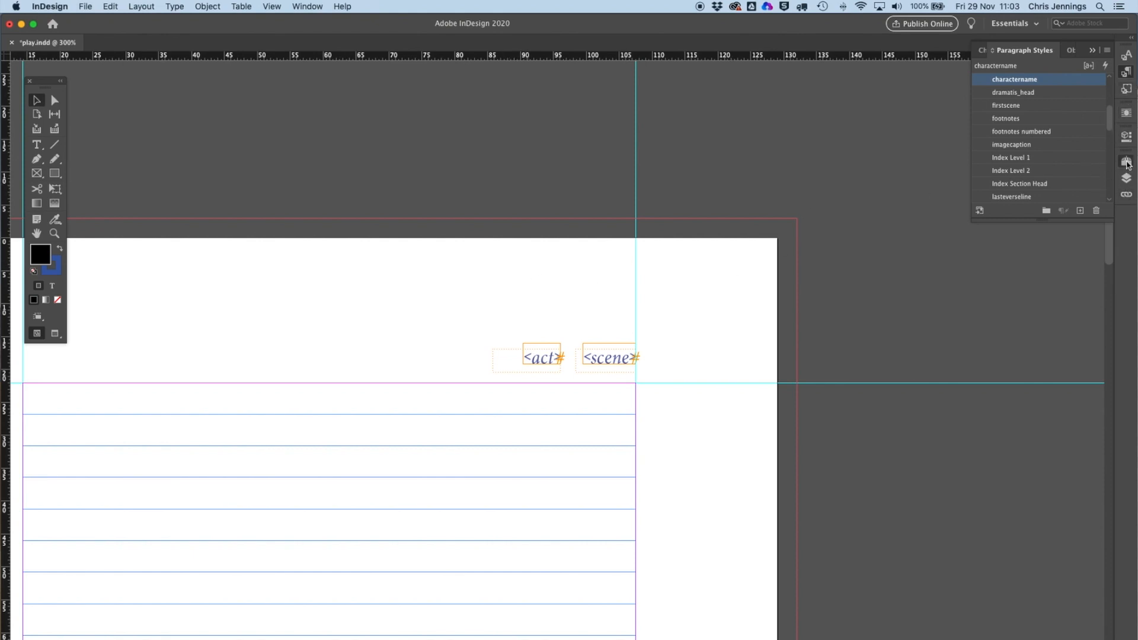
Check the act and scene running headers on pages 11, 59 and 65 of the document
{"action": "left_click", "coordinate": [1127, 162]}
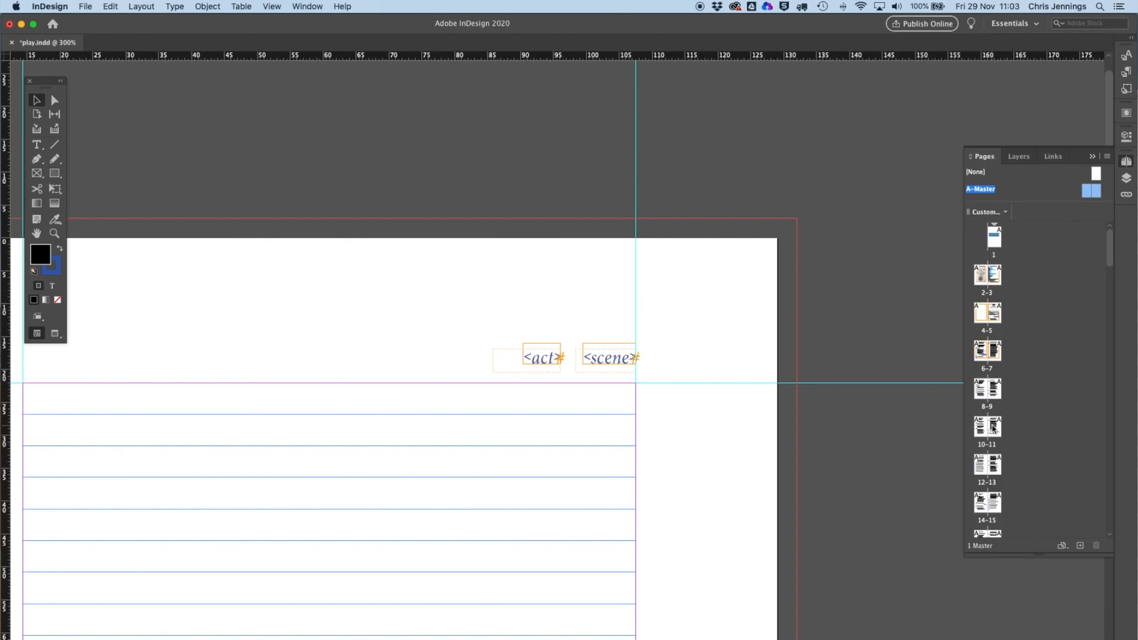
{"action": "double_click", "coordinate": [994, 427]}
{"action": "scroll", "coordinate": [582, 398], "scroll_direction": "down", "scroll_amount": 5}
{"action": "scroll", "coordinate": [582, 398], "scroll_direction": "left", "scroll_amount": 2}
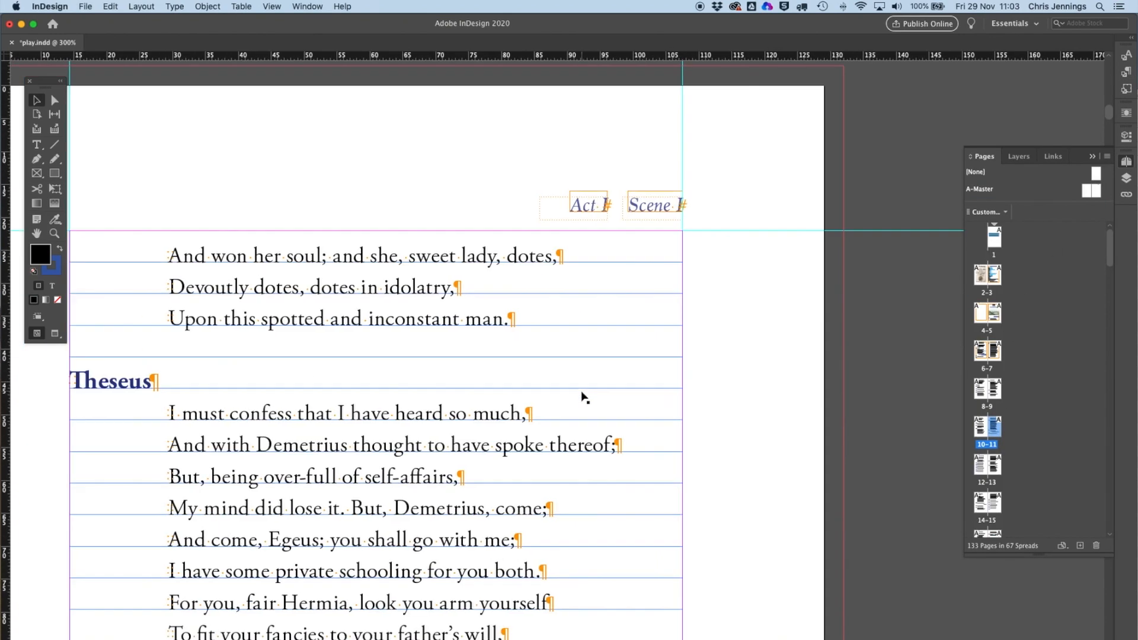
{"action": "scroll", "coordinate": [1078, 420], "scroll_direction": "down", "scroll_amount": 12}
{"action": "scroll", "coordinate": [1078, 420], "scroll_direction": "down", "scroll_amount": 13}
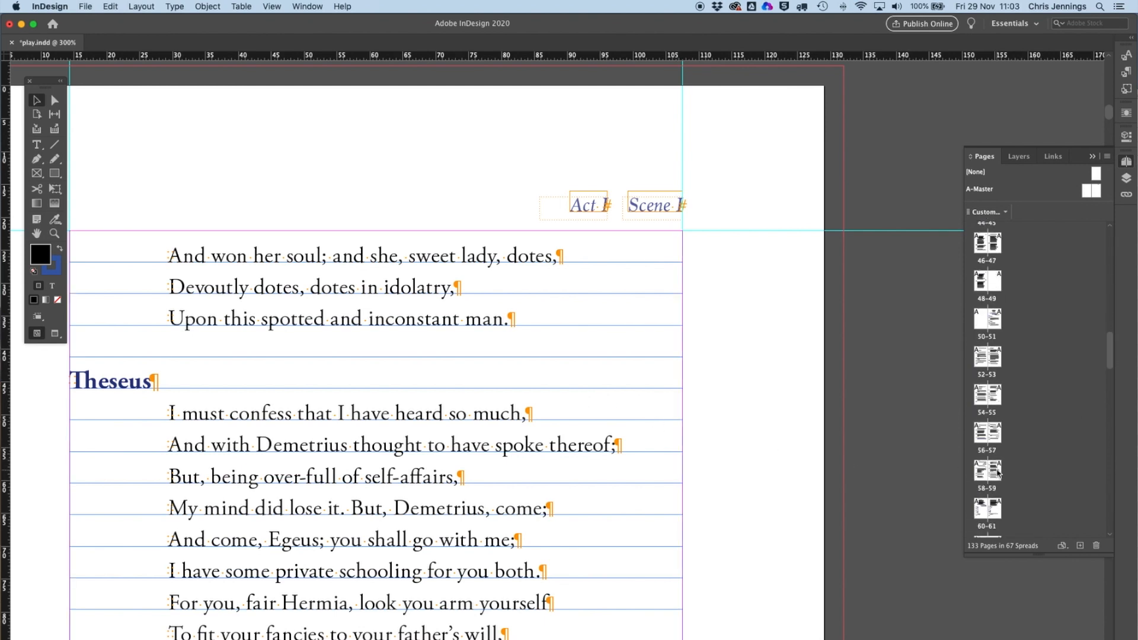
{"action": "double_click", "coordinate": [998, 471]}
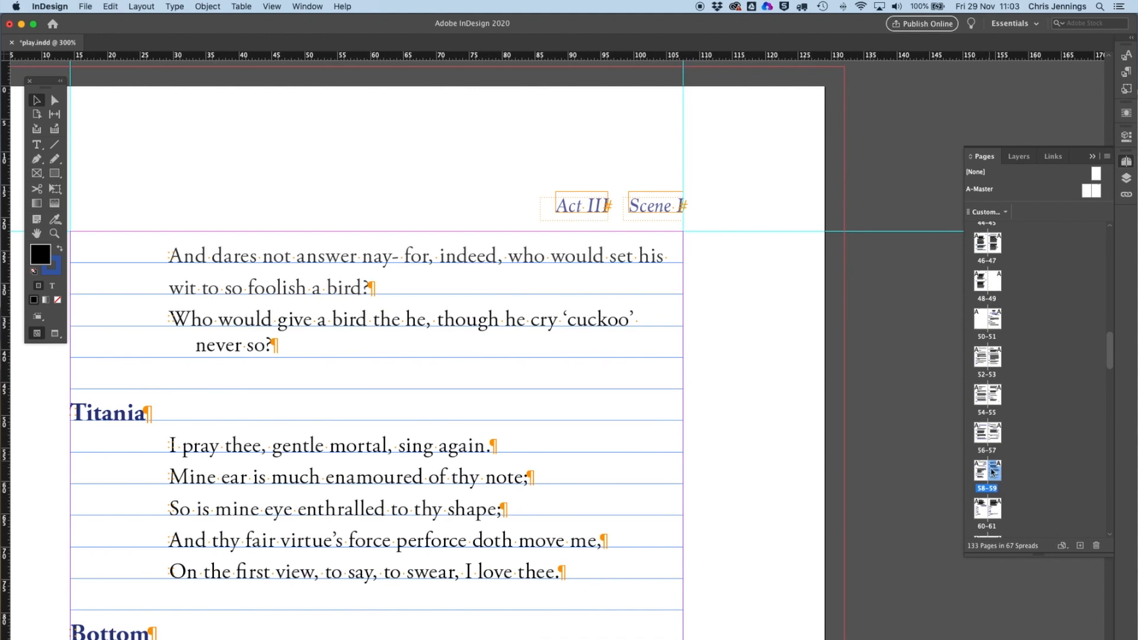
{"action": "scroll", "coordinate": [1017, 484], "scroll_direction": "down", "scroll_amount": 2}
{"action": "double_click", "coordinate": [997, 532]}
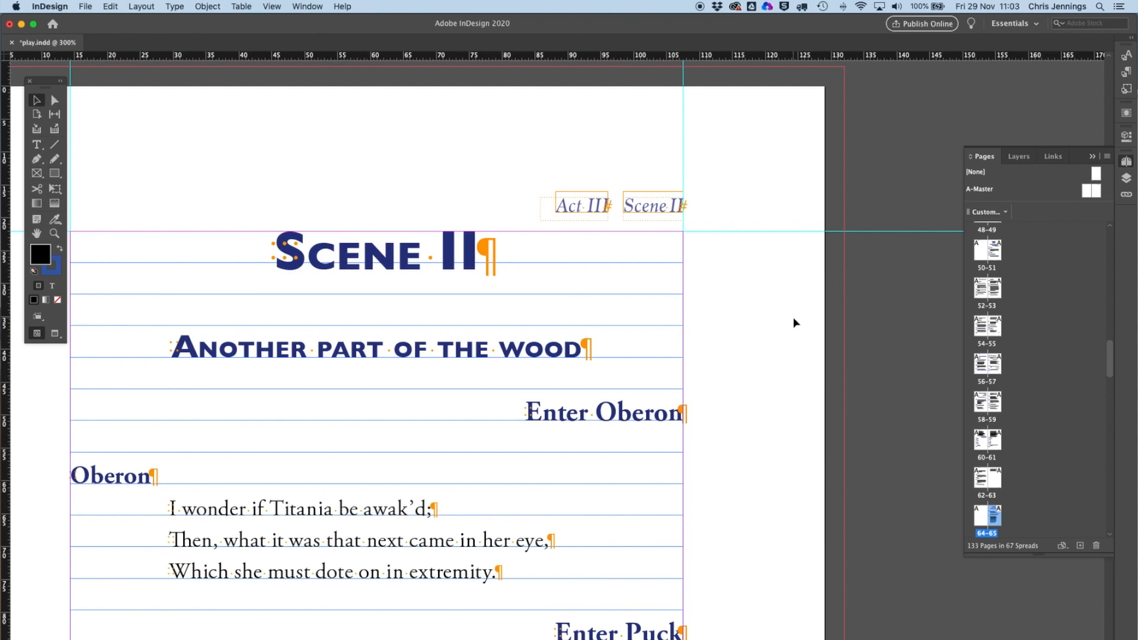
Go to page 5, where Act I opens, and delete its act and scene running header frames
{"action": "scroll", "coordinate": [1006, 326], "scroll_direction": "up", "scroll_amount": 15}
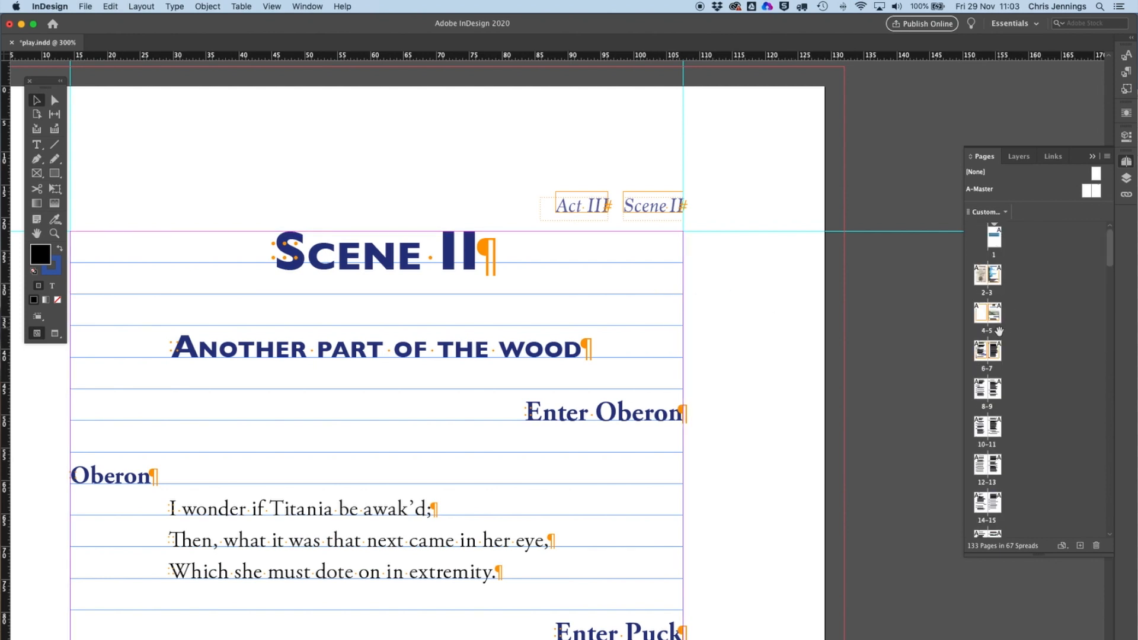
{"action": "double_click", "coordinate": [996, 313]}
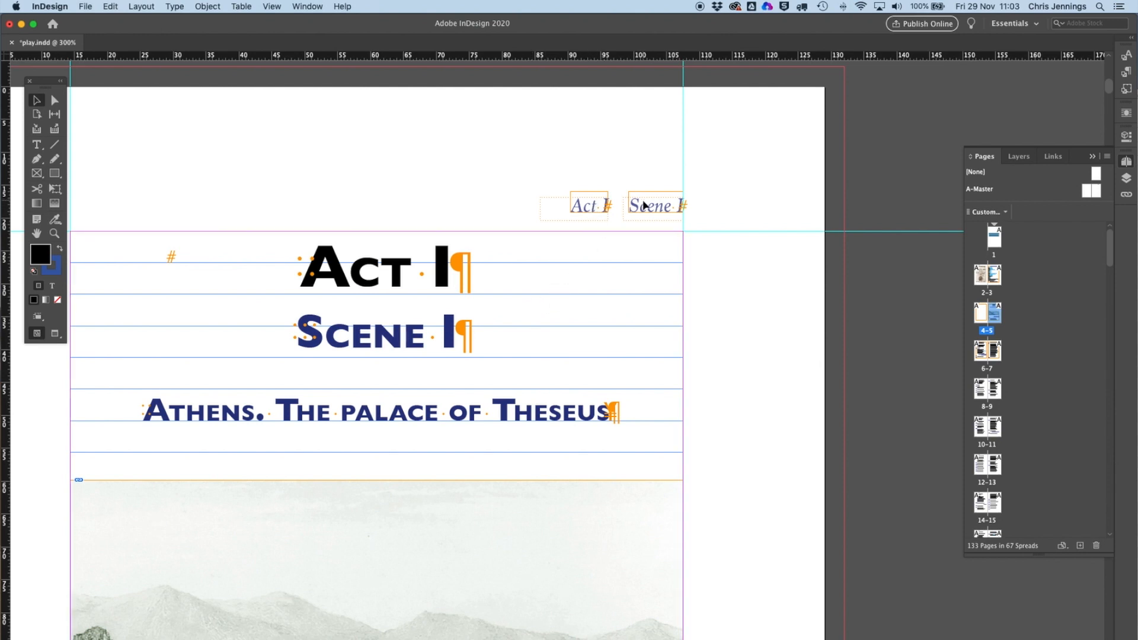
{"action": "left_click", "coordinate": [596, 207]}
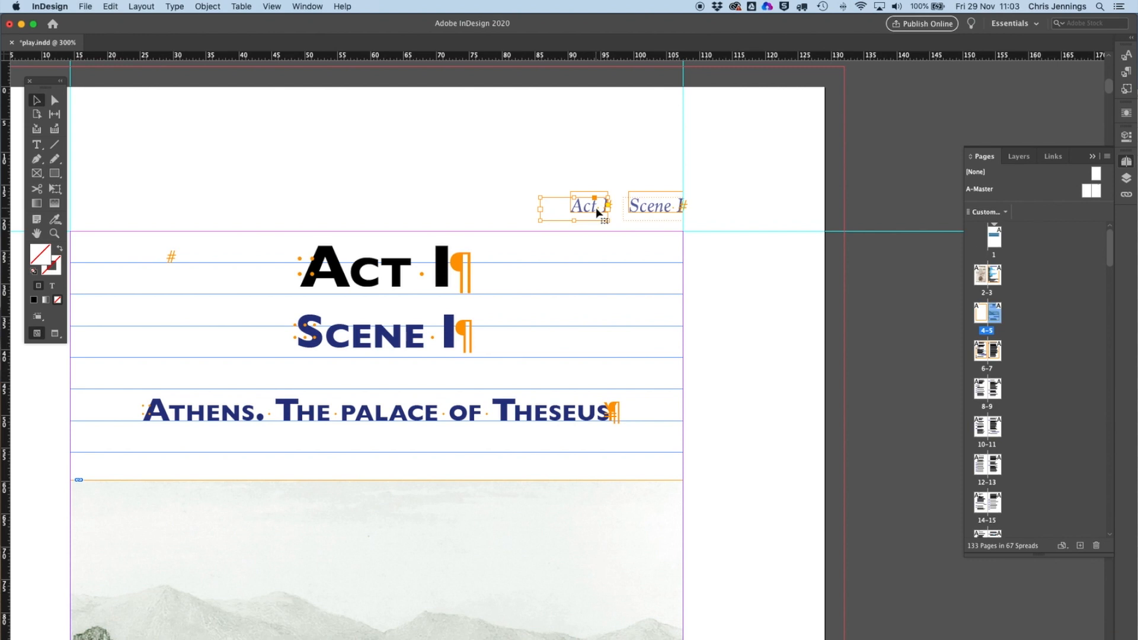
{"action": "key", "text": "Delete"}
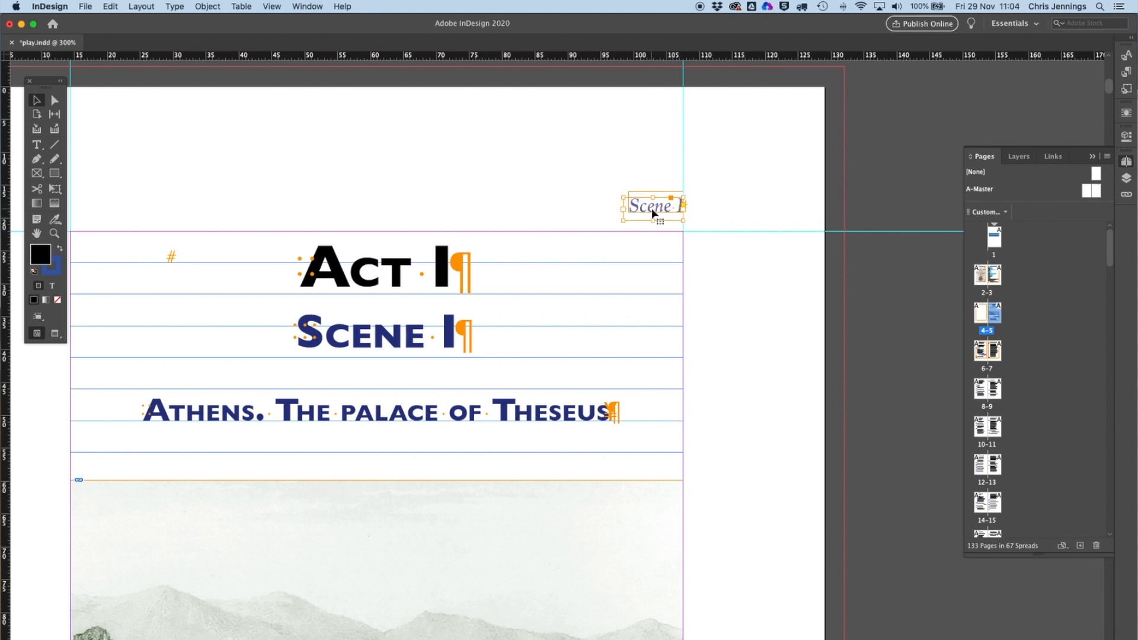
{"action": "key", "text": "Delete"}
Find the page 19 opening of Scene II, set in Quince's house, and delete its scene running header frame
{"action": "scroll", "coordinate": [533, 181], "scroll_direction": "down", "scroll_amount": 20}
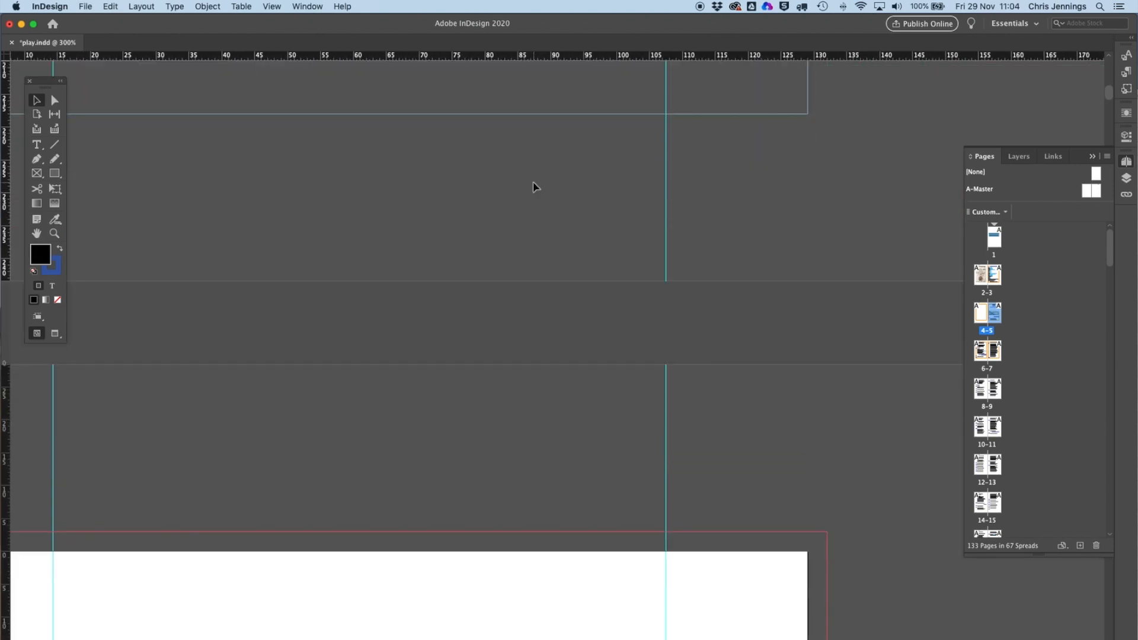
{"action": "scroll", "coordinate": [533, 186], "scroll_direction": "down", "scroll_amount": 10}
{"action": "scroll", "coordinate": [533, 187], "scroll_direction": "down", "scroll_amount": 20}
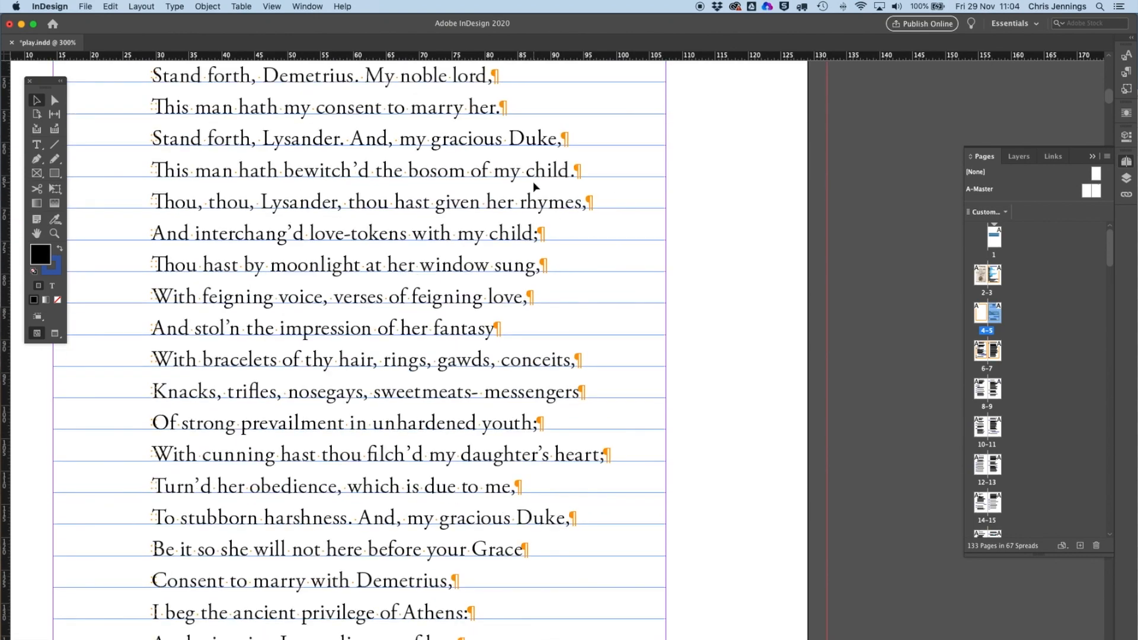
{"action": "scroll", "coordinate": [532, 181], "scroll_direction": "down", "scroll_amount": 20}
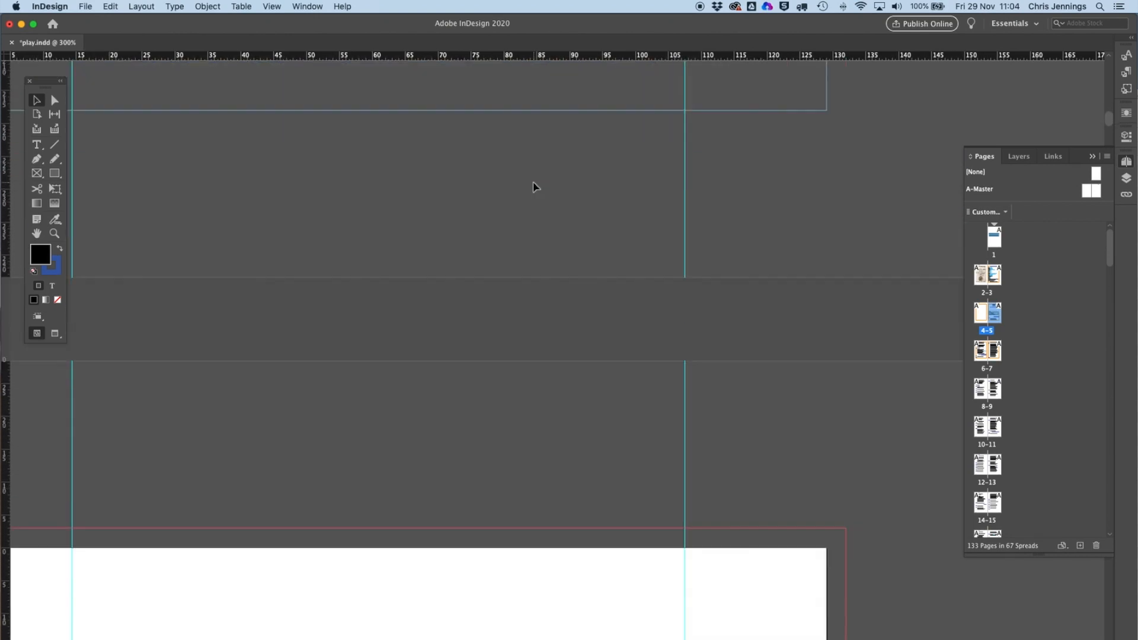
{"action": "scroll", "coordinate": [532, 182], "scroll_direction": "down", "scroll_amount": 20}
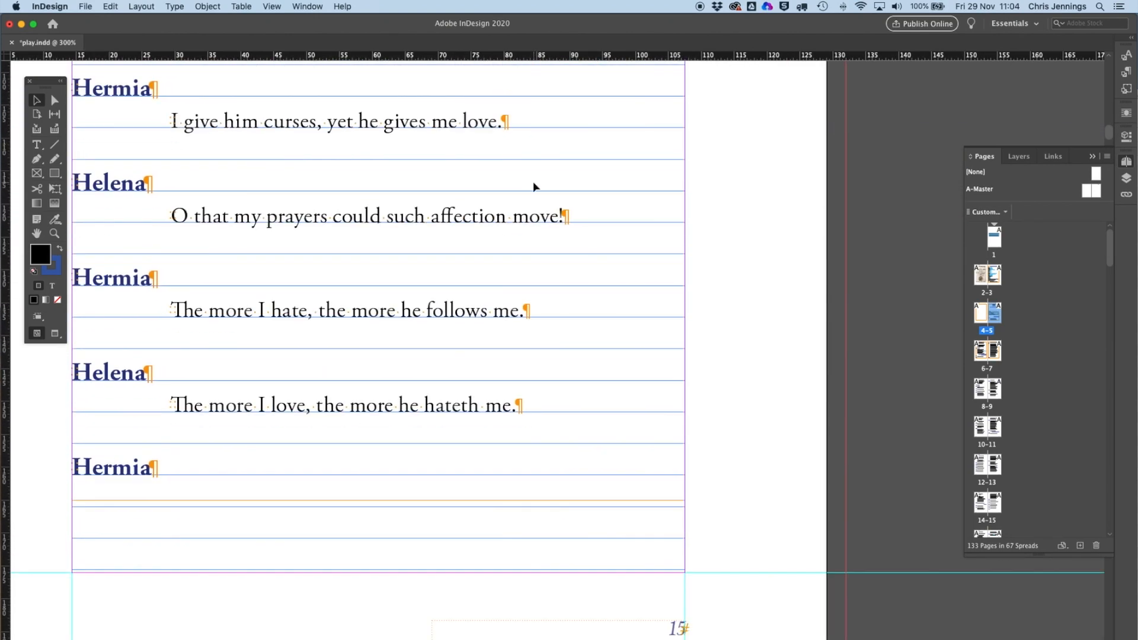
{"action": "scroll", "coordinate": [533, 181], "scroll_direction": "down", "scroll_amount": 20}
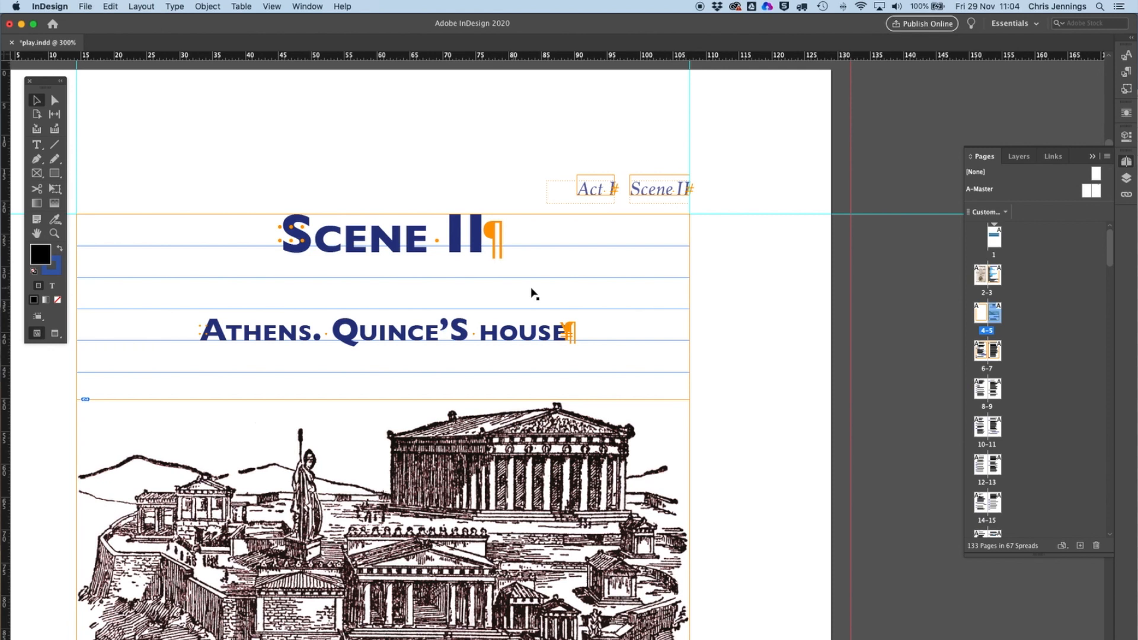
{"action": "left_click", "coordinate": [662, 189]}
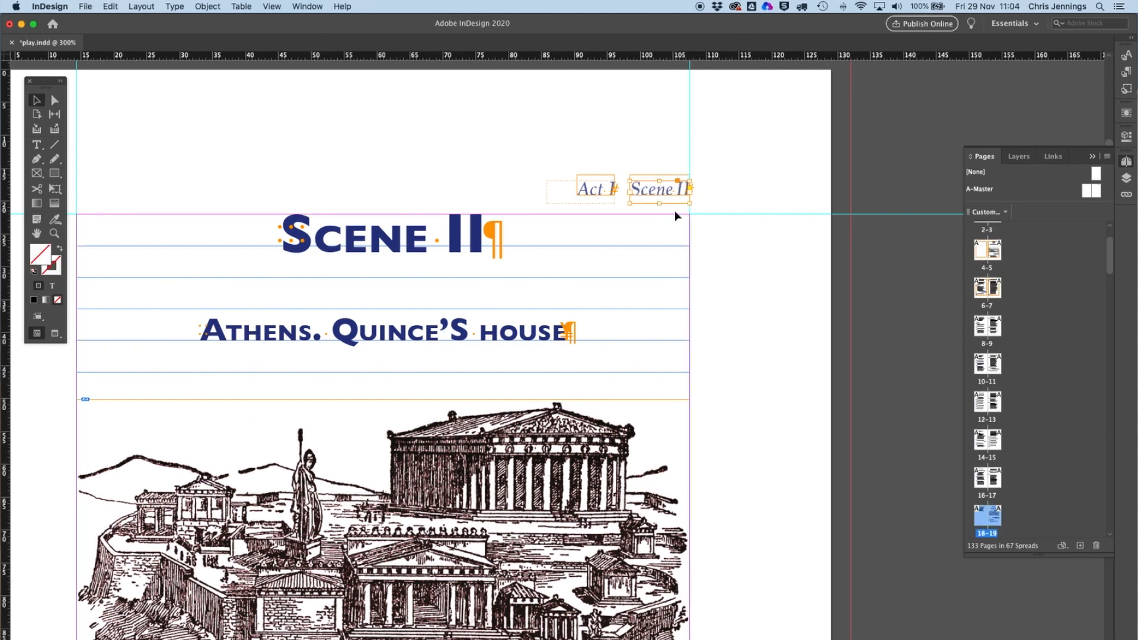
{"action": "key", "text": "Delete"}
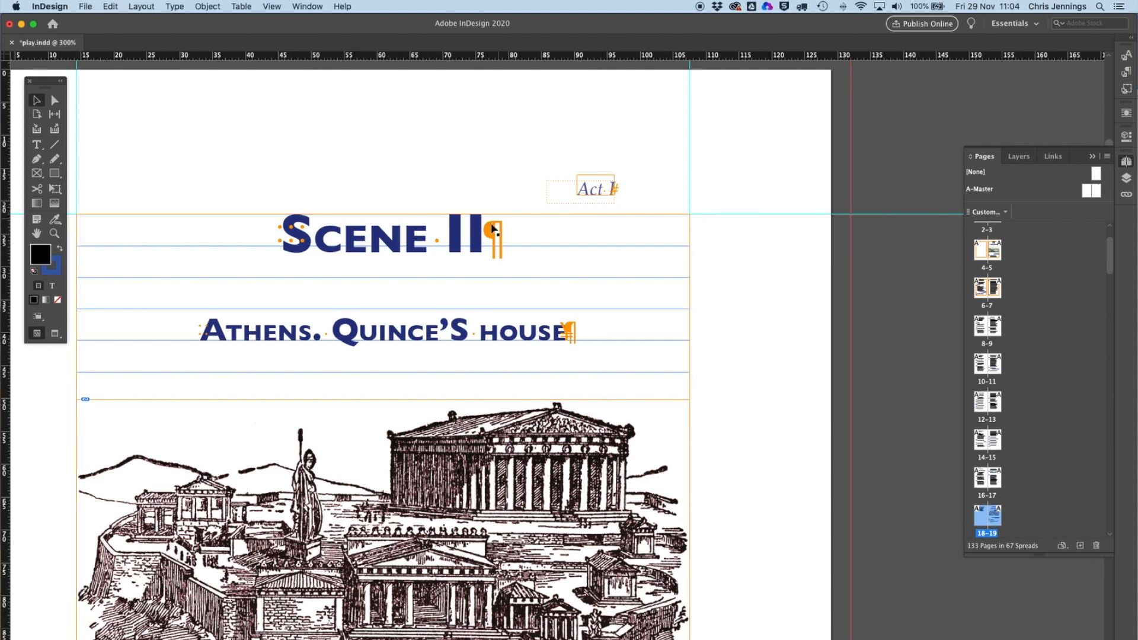
On A-Master, move the act and scene frames up level with the play title on the facing page and add a horizontal guide across the headers
{"action": "scroll", "coordinate": [484, 240], "scroll_direction": "left", "scroll_amount": 5}
{"action": "scroll", "coordinate": [483, 240], "scroll_direction": "left", "scroll_amount": 12}
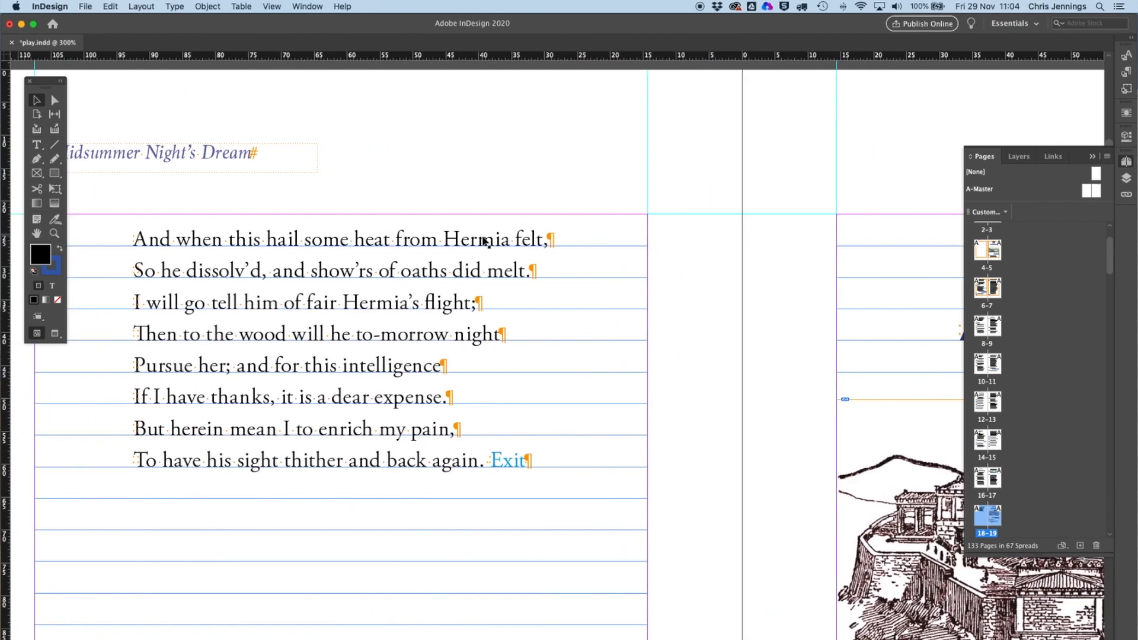
{"action": "scroll", "coordinate": [485, 240], "scroll_direction": "right", "scroll_amount": 17}
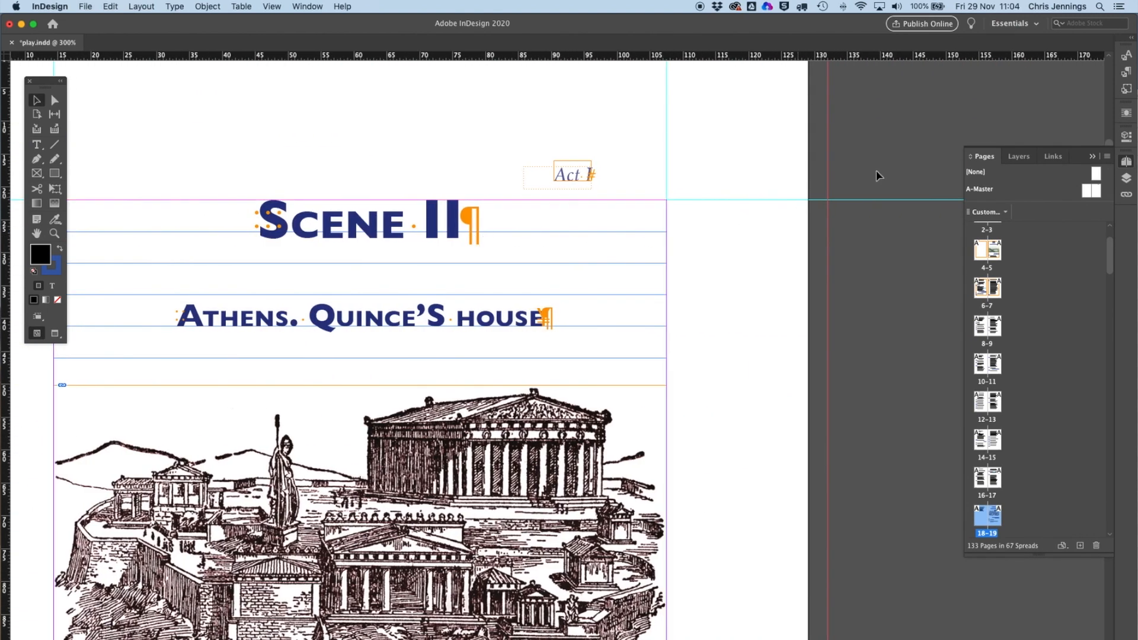
{"action": "double_click", "coordinate": [1094, 190]}
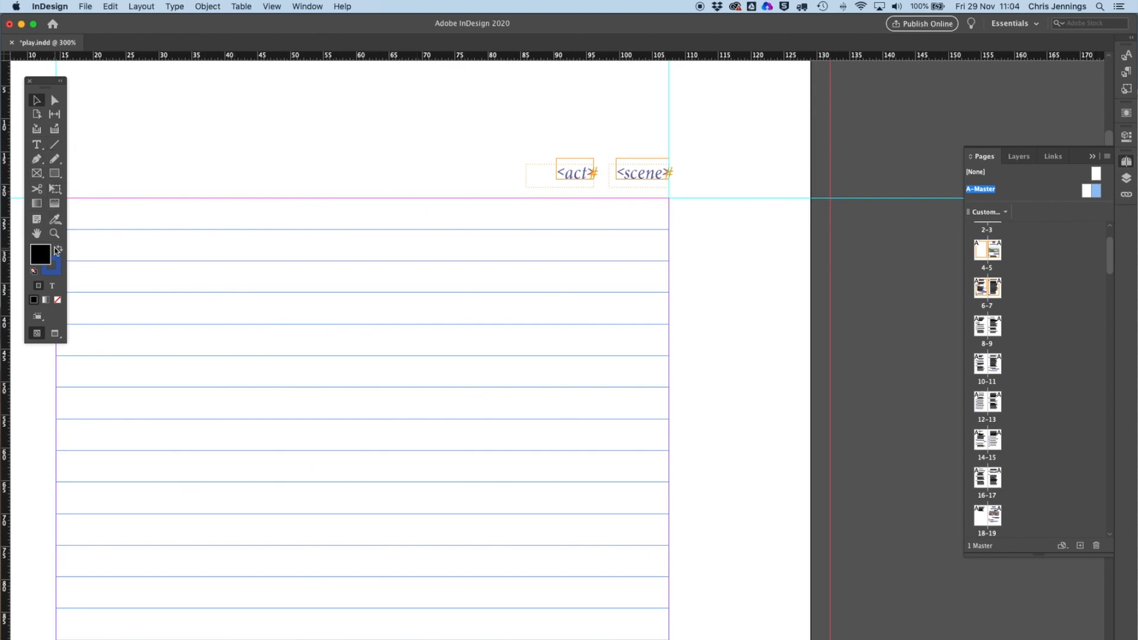
{"action": "double_click", "coordinate": [54, 233]}
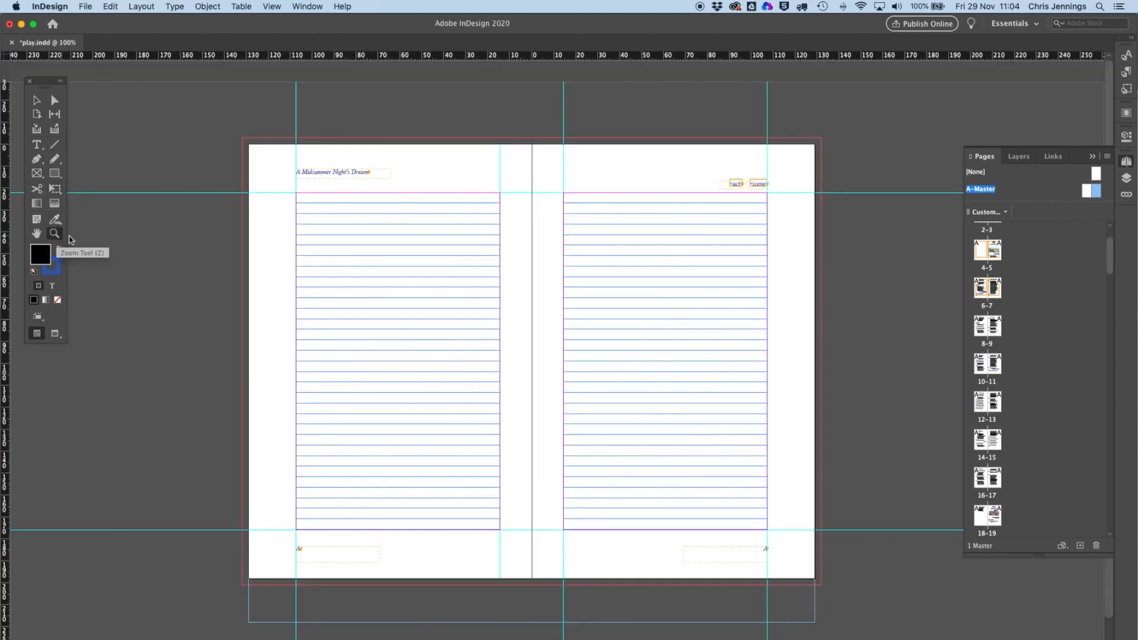
{"action": "left_click", "coordinate": [36, 99]}
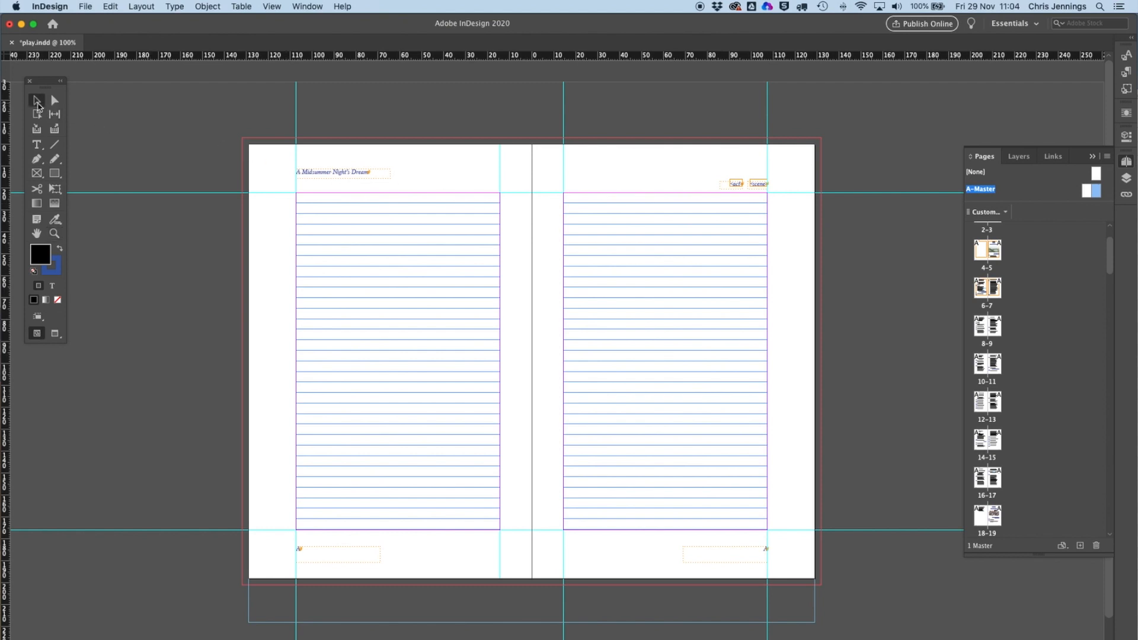
{"action": "left_click_drag", "start_coordinate": [695, 166], "coordinate": [762, 177]}
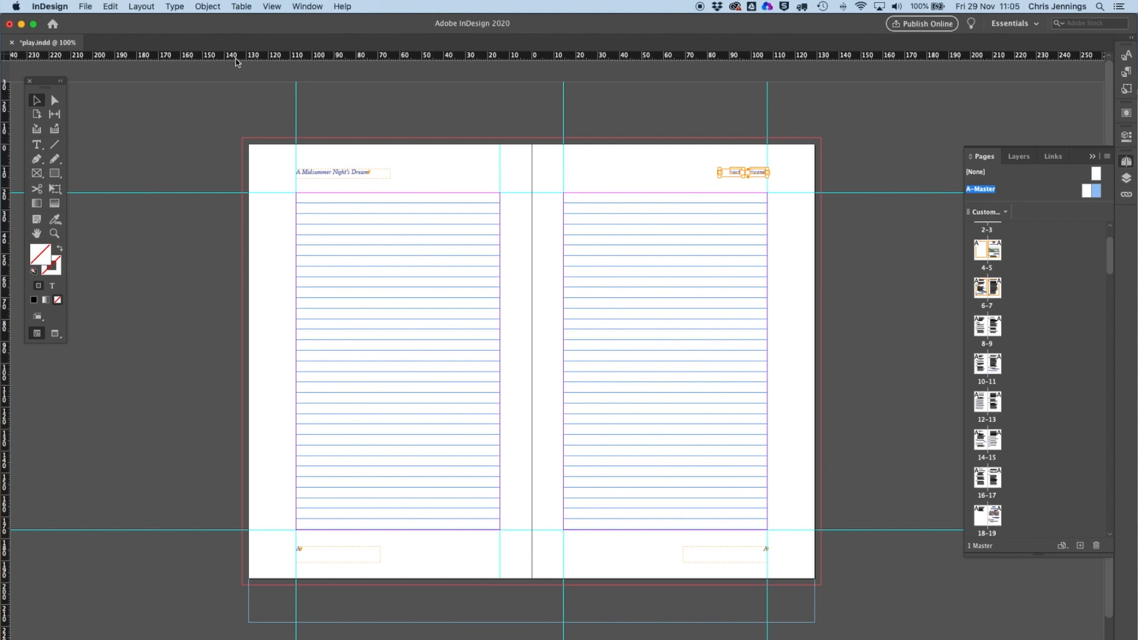
{"action": "left_click_drag", "start_coordinate": [216, 59], "coordinate": [201, 175]}
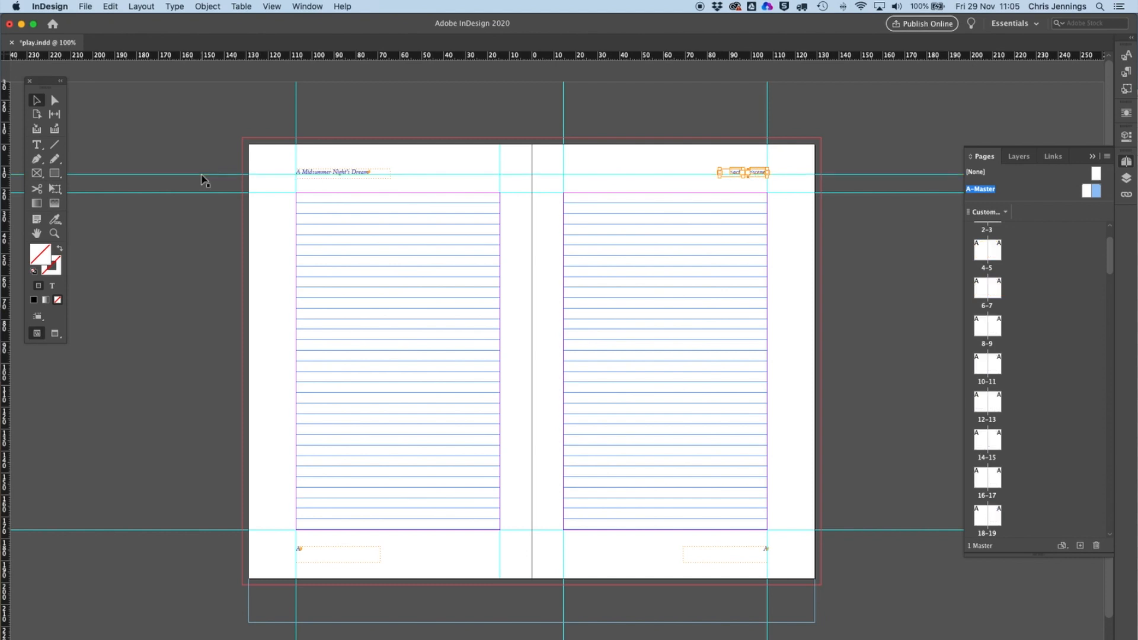
{"action": "left_click", "coordinate": [196, 123]}
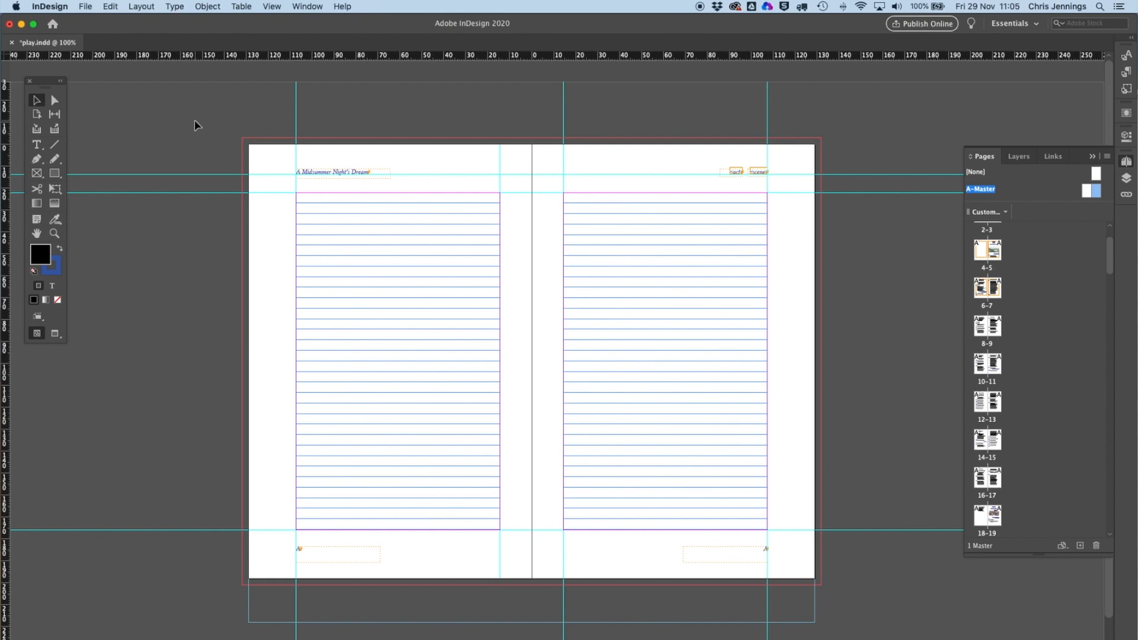